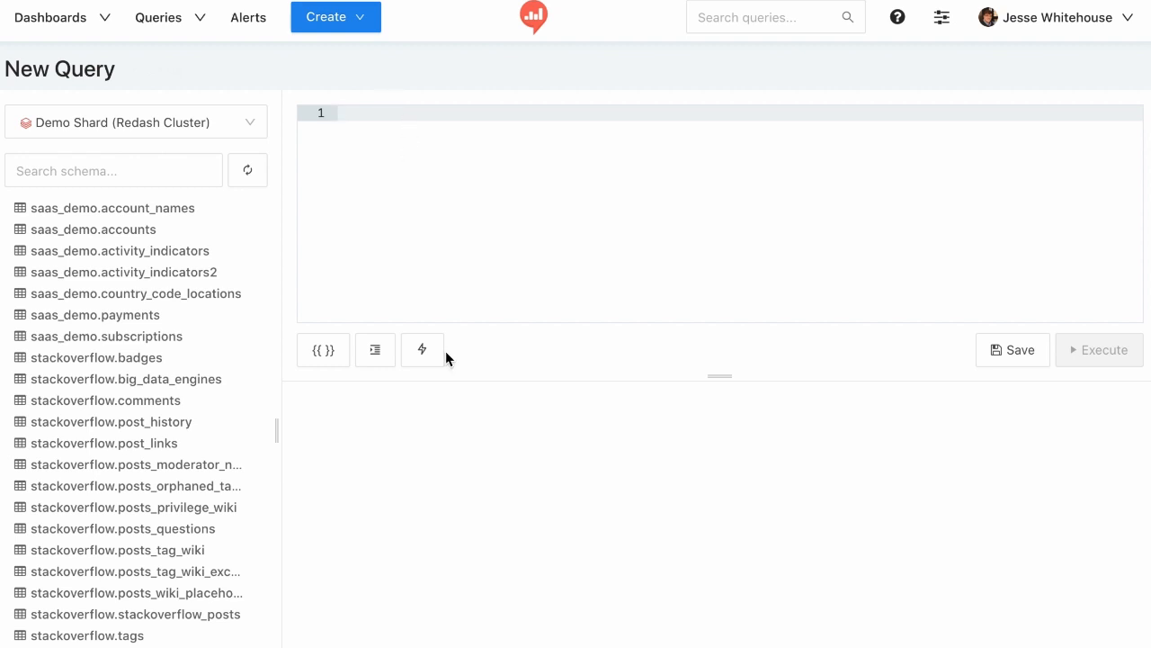
Write the query SELECT * FROM saas_demo.accounts LIMIT 10 using the select-all snippet and execute it.
type("ss")
key("Return")
type(".b")
key("BackSpace")
type("account LIMIT 10")
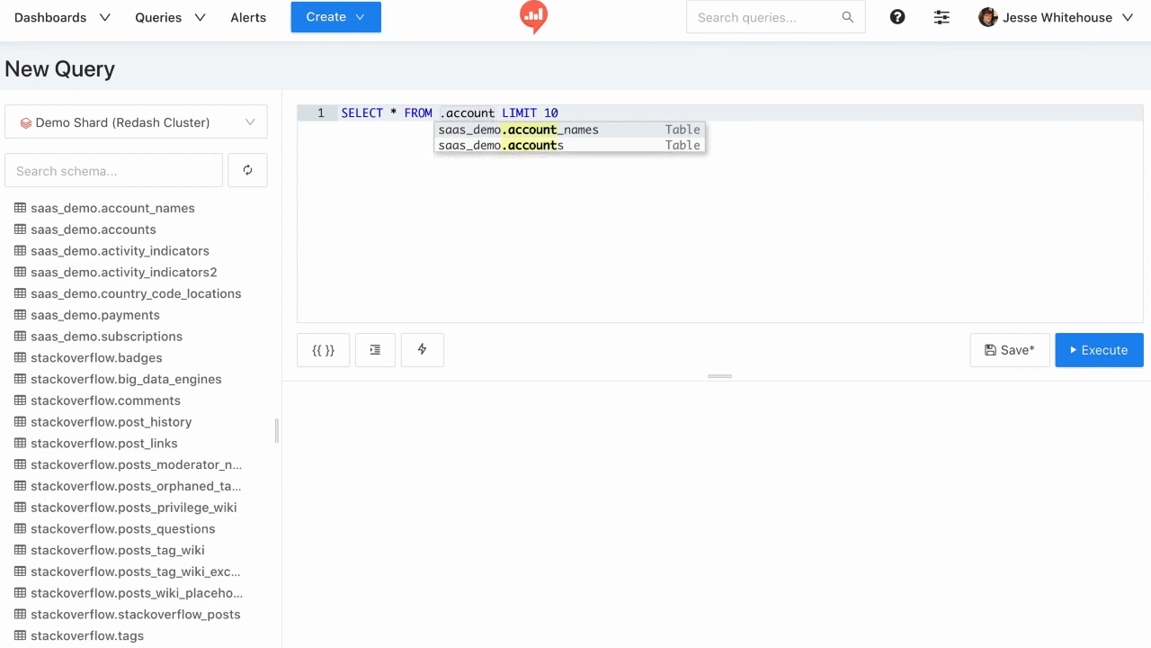
type("s")
key("Return")
key("ctrl+Return")
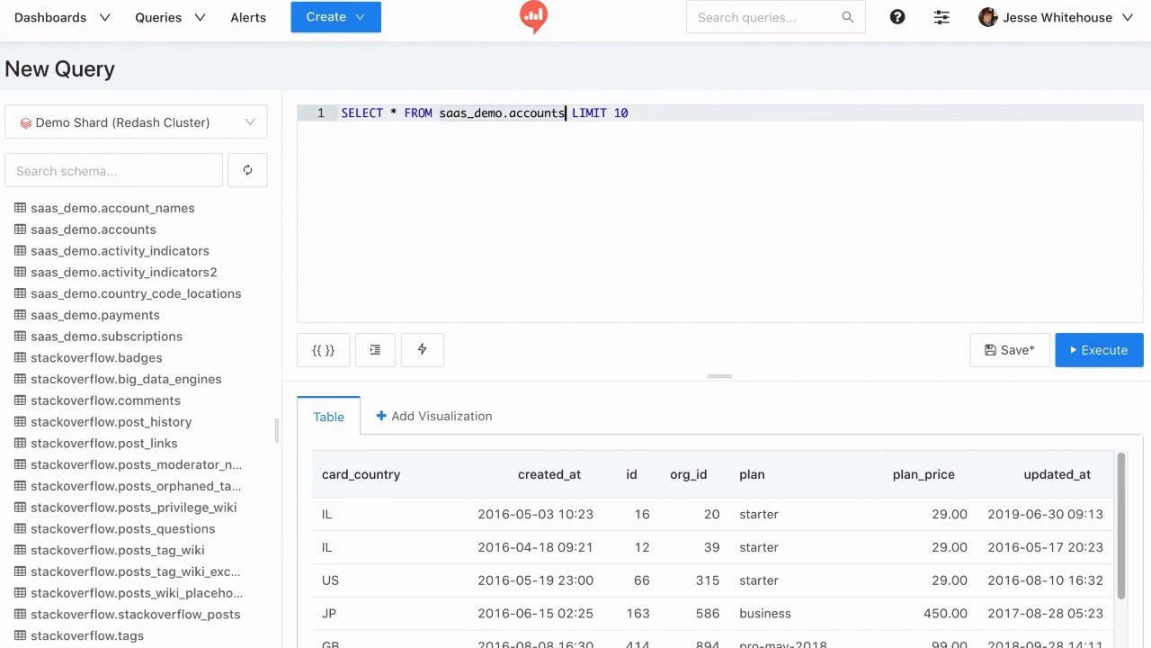
Filter the schema list by "saas" and expand saas_demo.accounts to examine its columns.
left_click(86, 174)
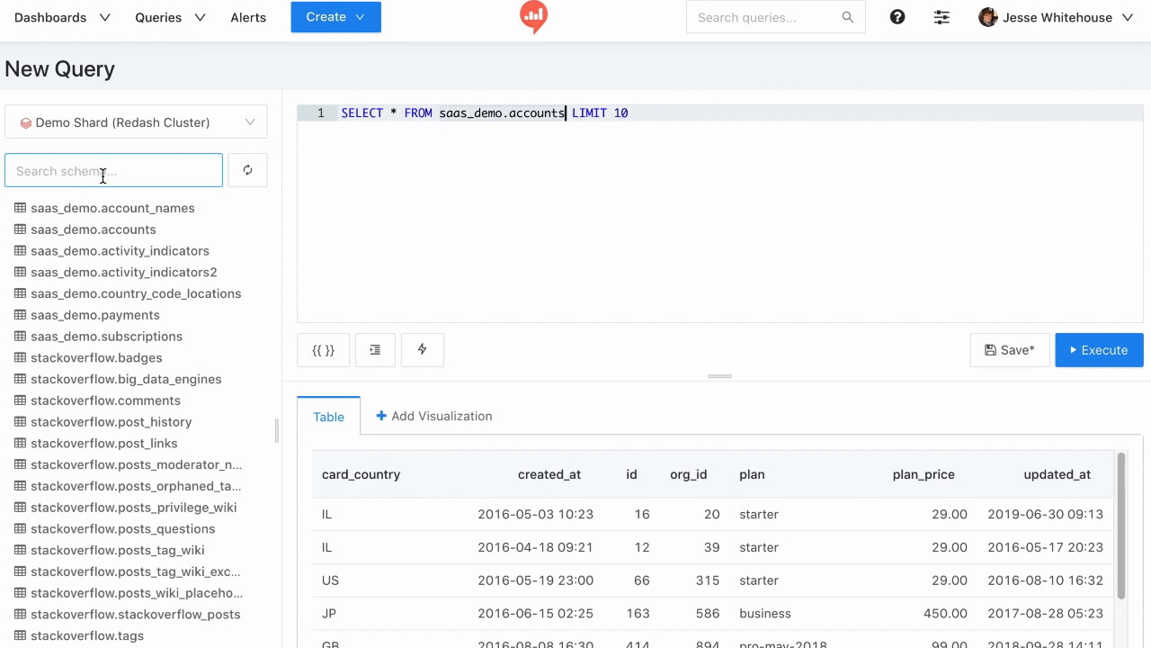
left_click(105, 175)
type("saas")
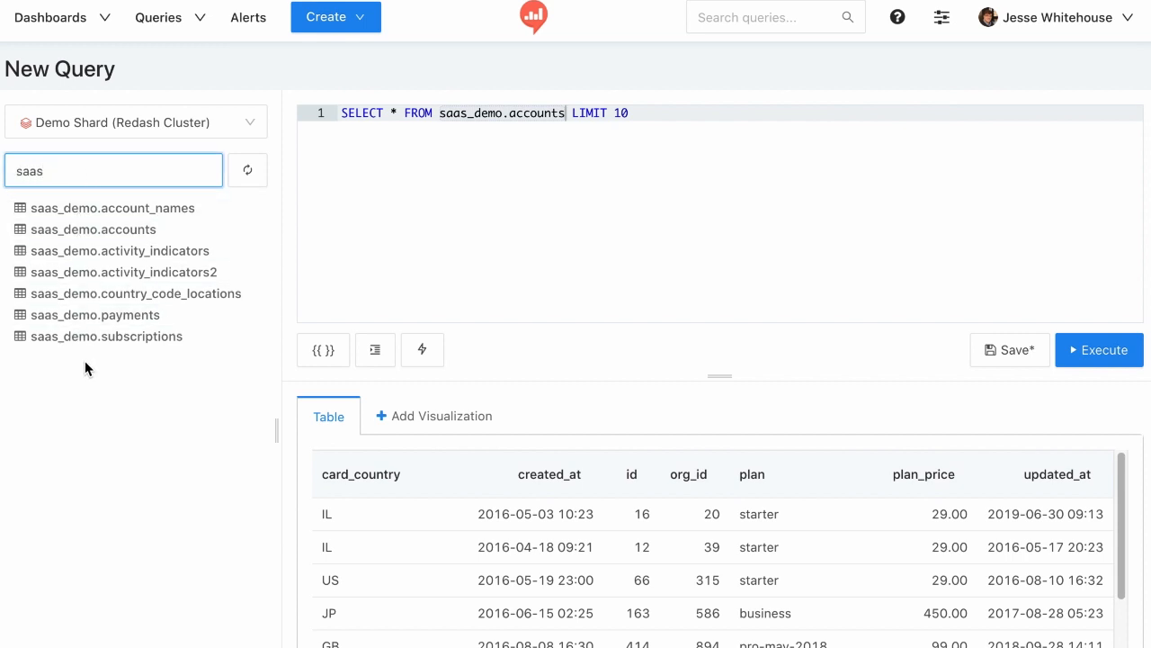
left_click(125, 233)
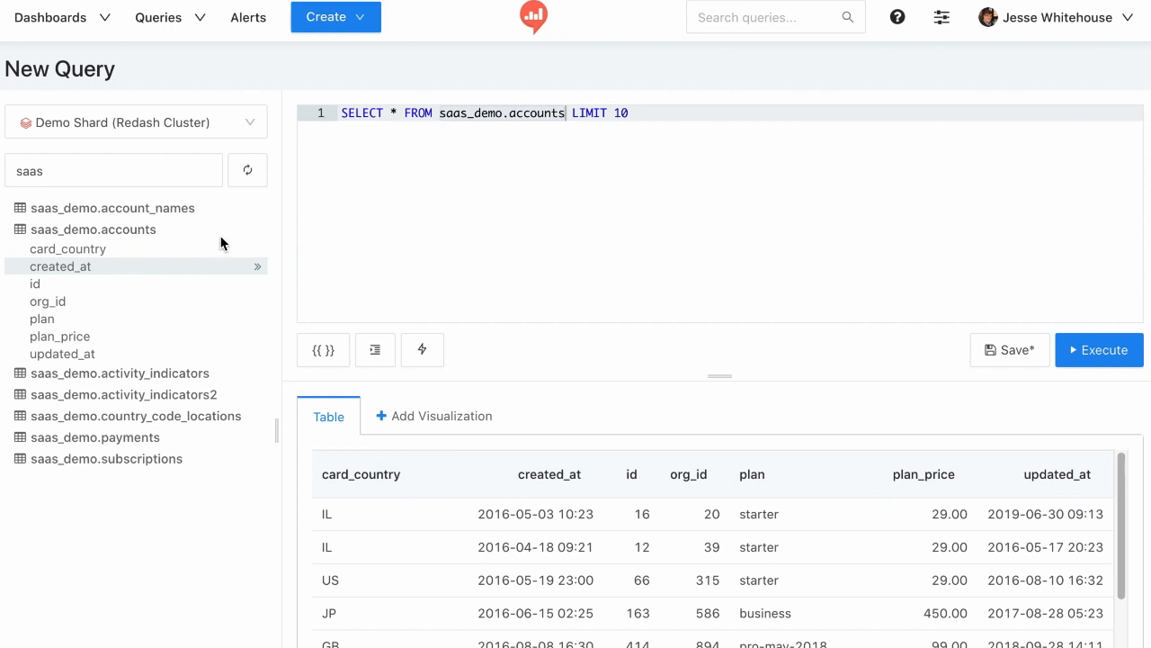
Replace the selected columns in the query with card_country `country`, count(*) `number of accounts`.
left_click(392, 143)
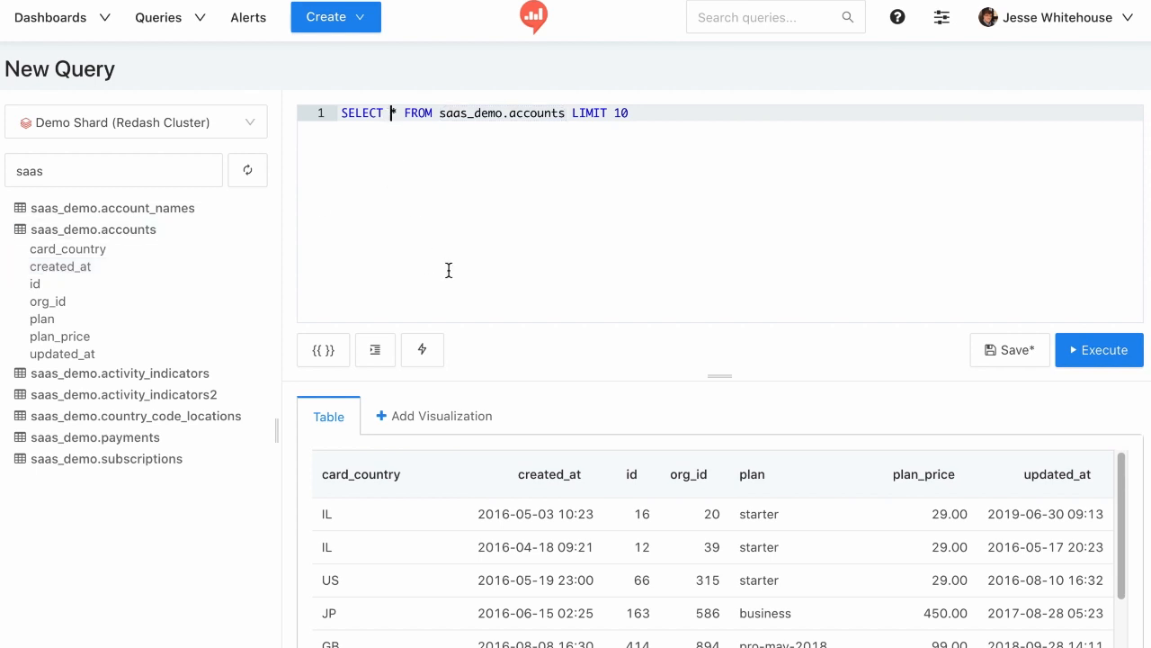
type("card_country")
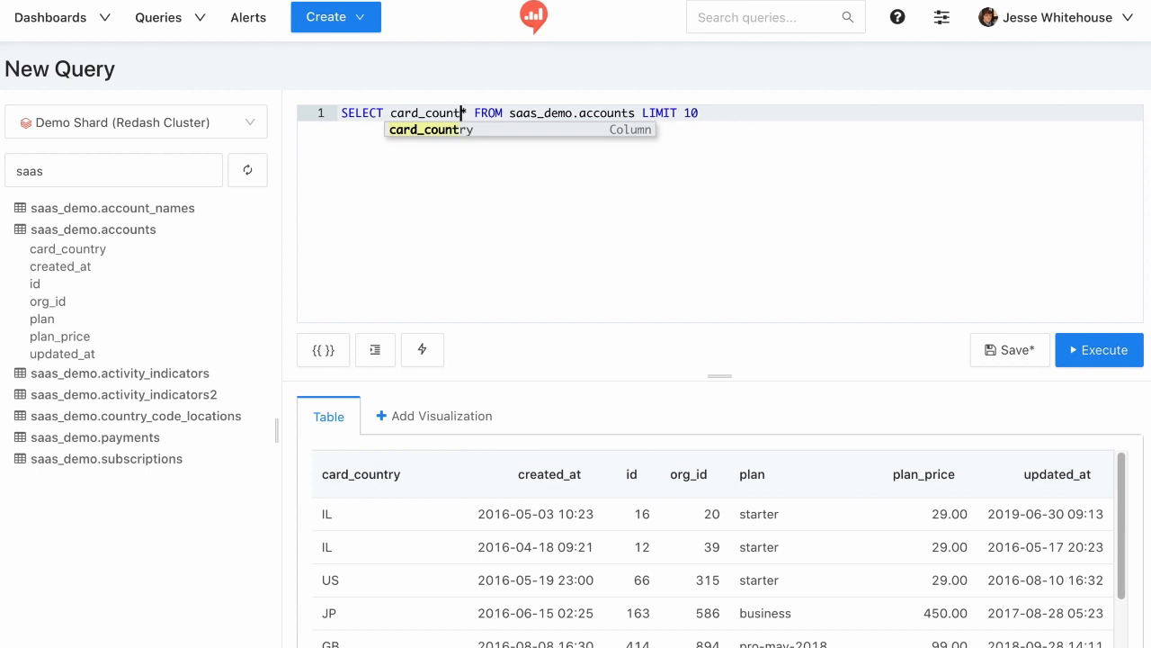
type(" `country`, ")
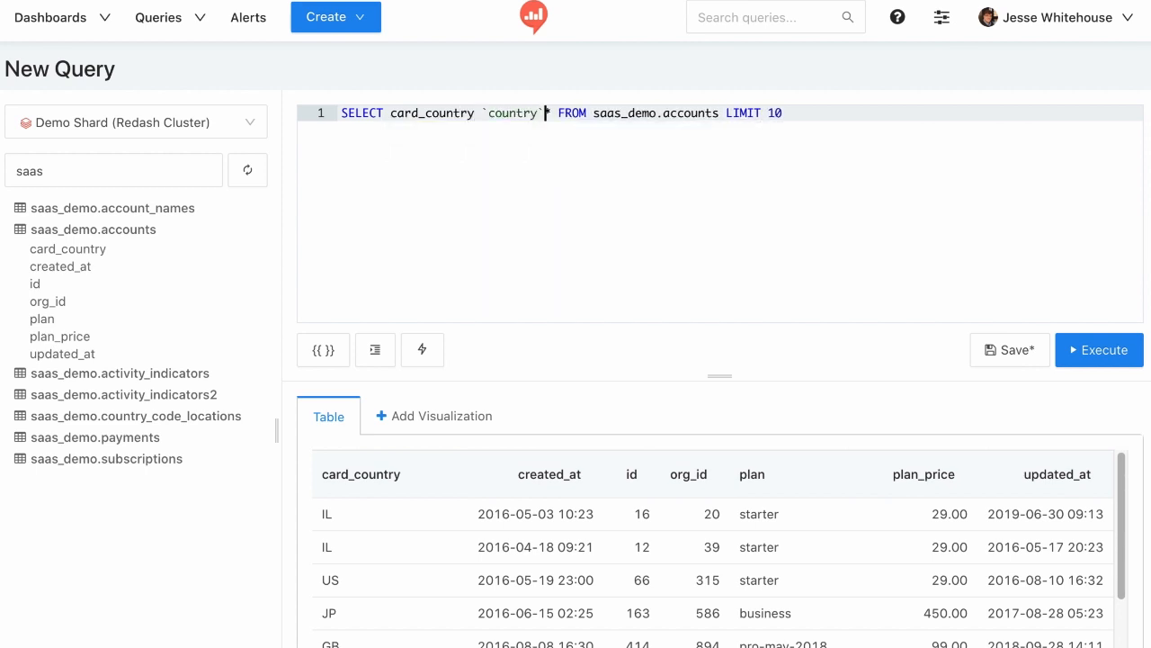
type("count(")
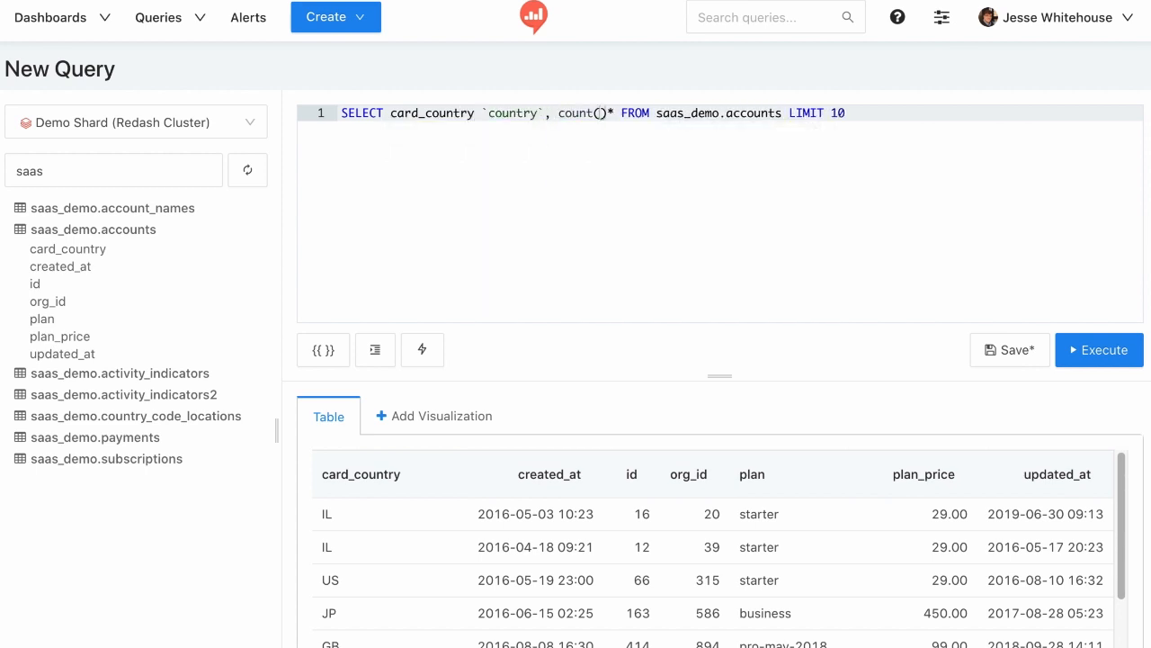
key("Delete")
type(") `number ")
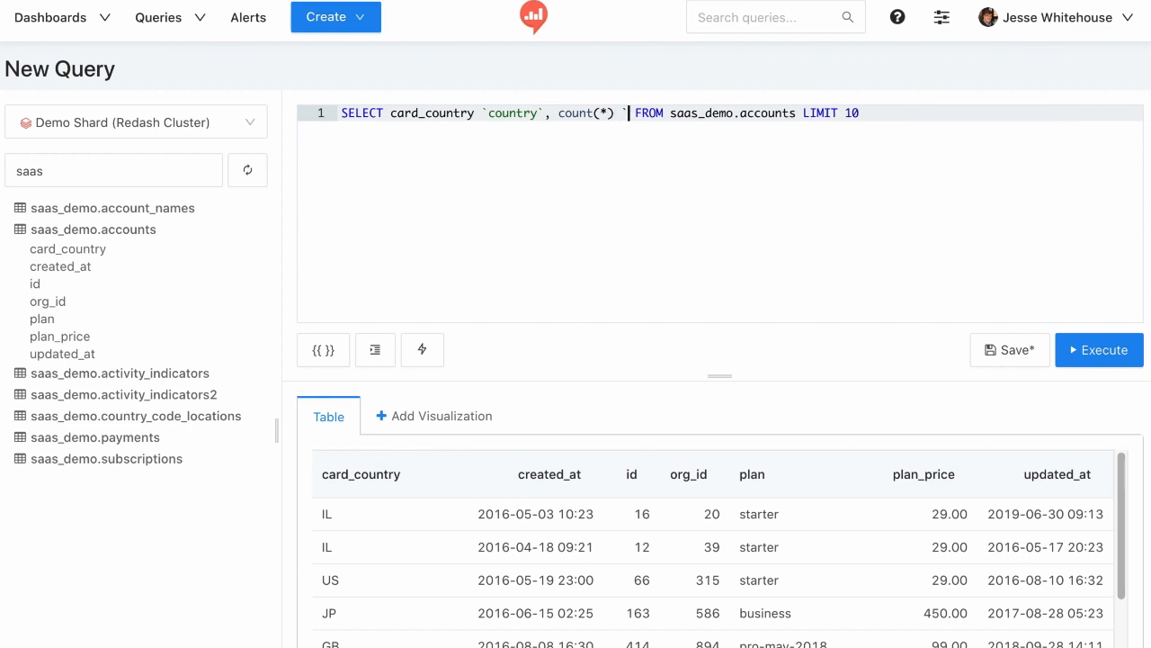
type("of accounts`")
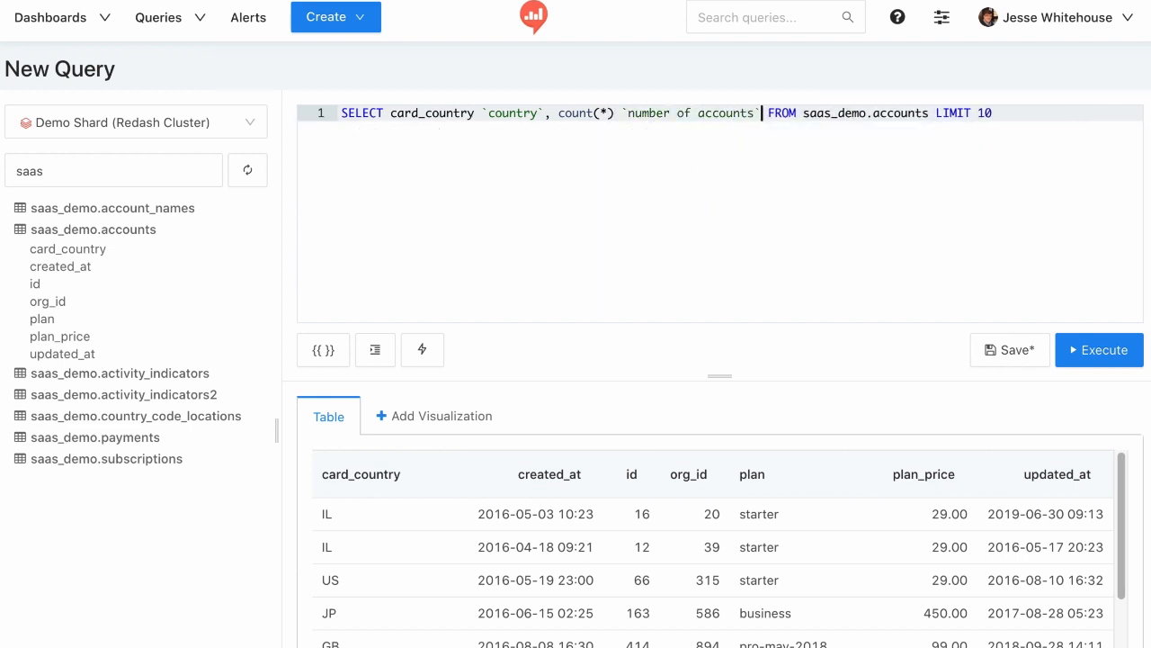
Add "group by 1 order by 2 desc" before LIMIT 10 and auto-format the query.
left_click(931, 113)
type("group by")
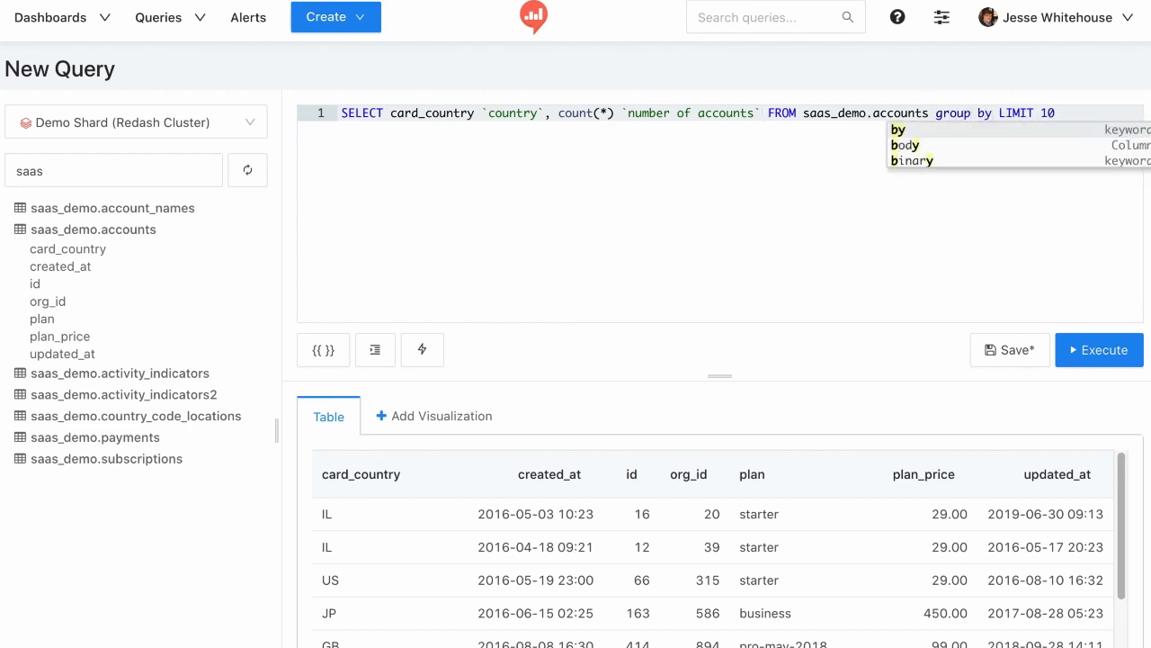
type(" 1 order")
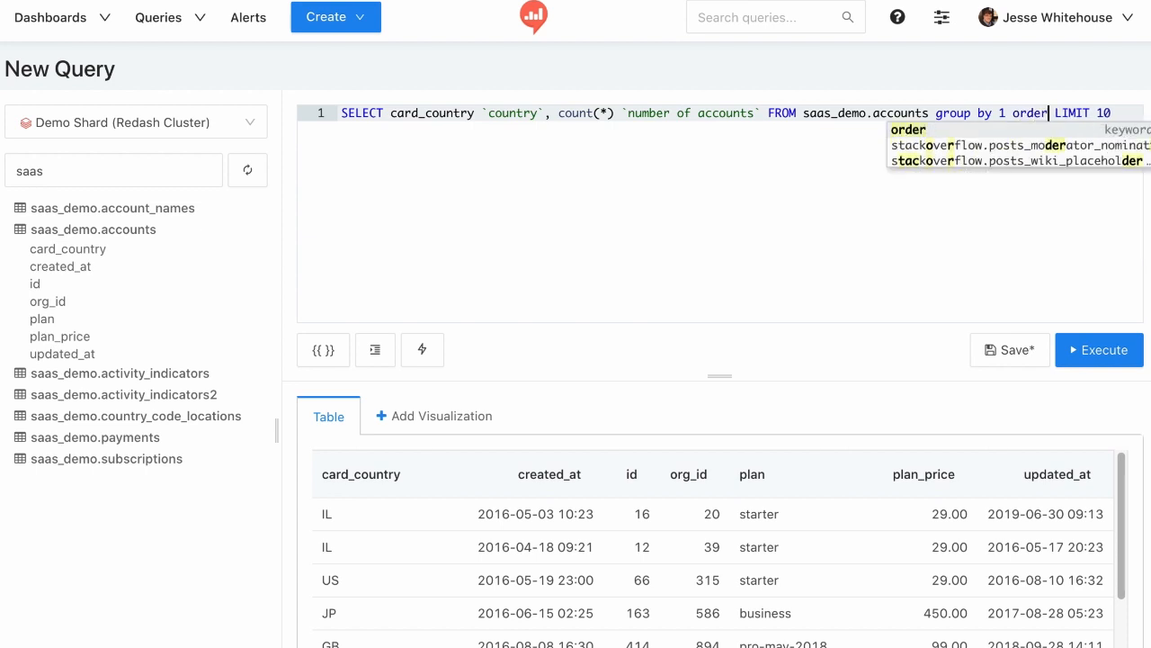
type(" by 2 desc LIM")
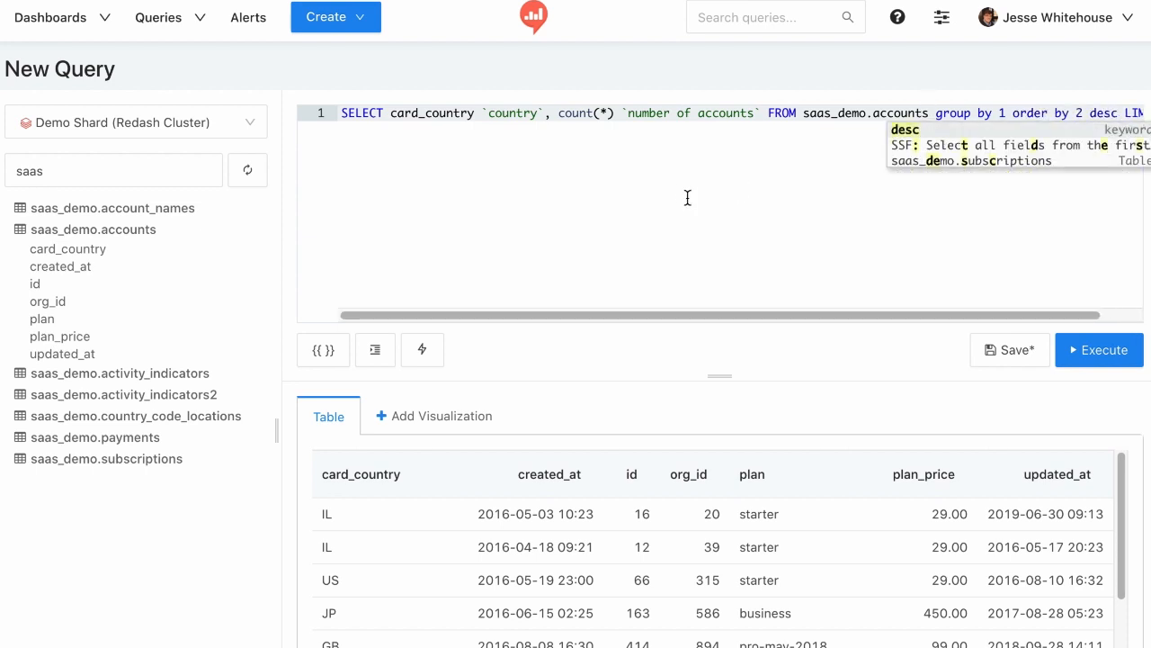
type("IT 10")
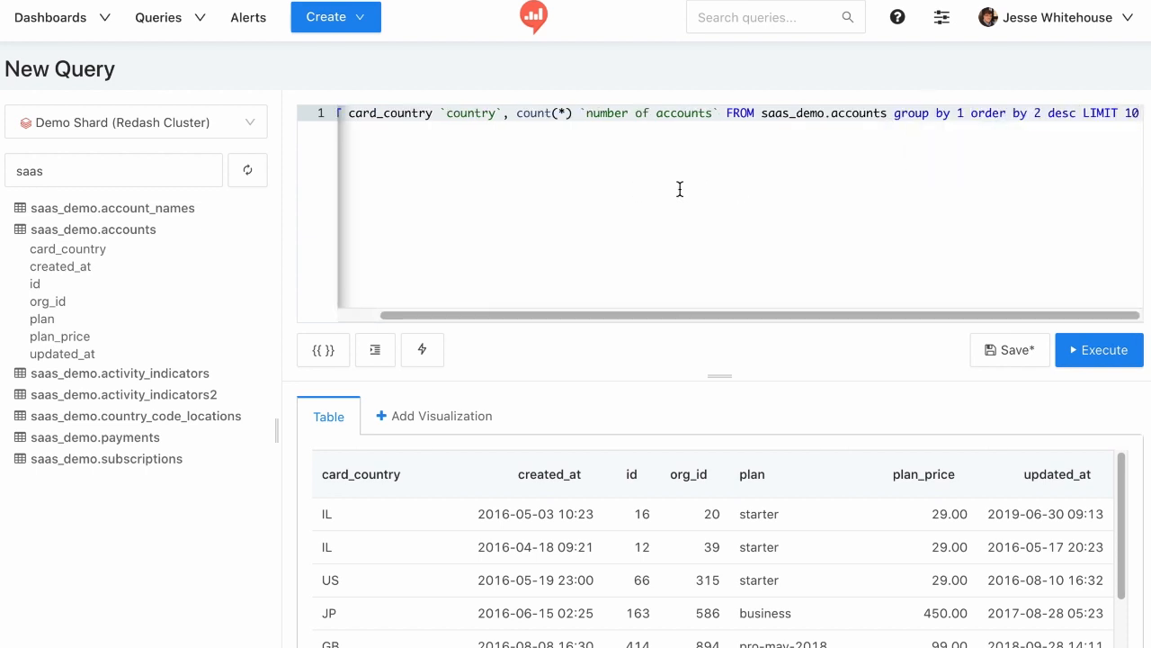
left_click(378, 359)
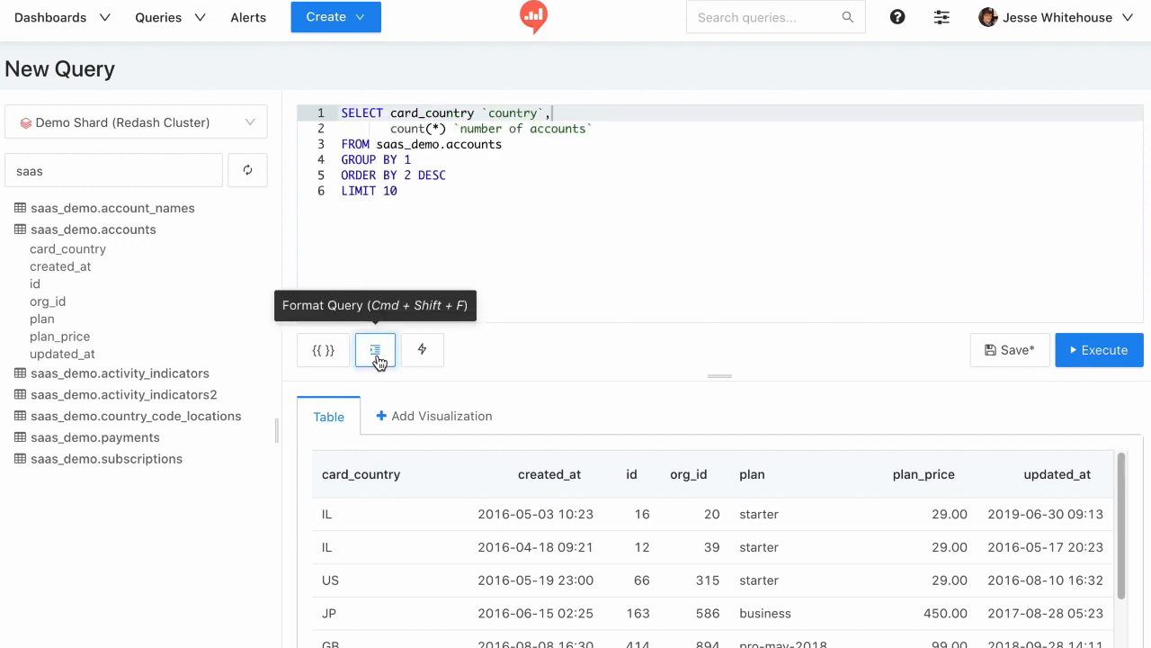
Execute the grouped account-count query and save it.
left_click(1084, 352)
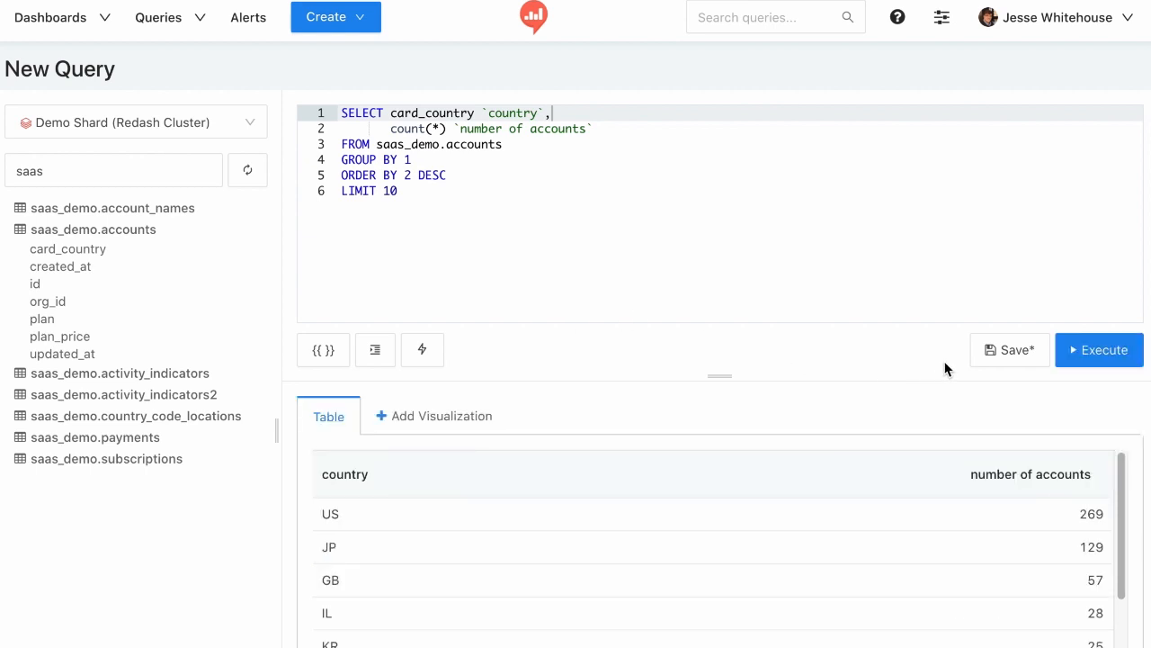
left_click(990, 357)
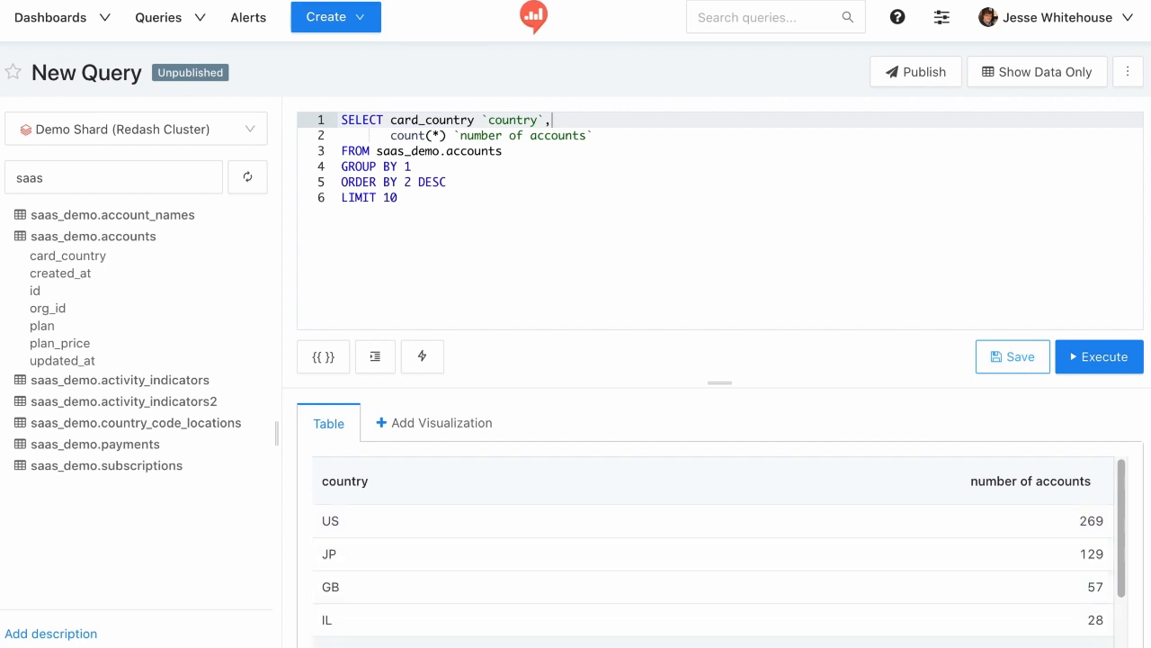
Rename the query as "Number of Accounts by Country".
left_click(131, 72)
left_click_drag(134, 72, 43, 69)
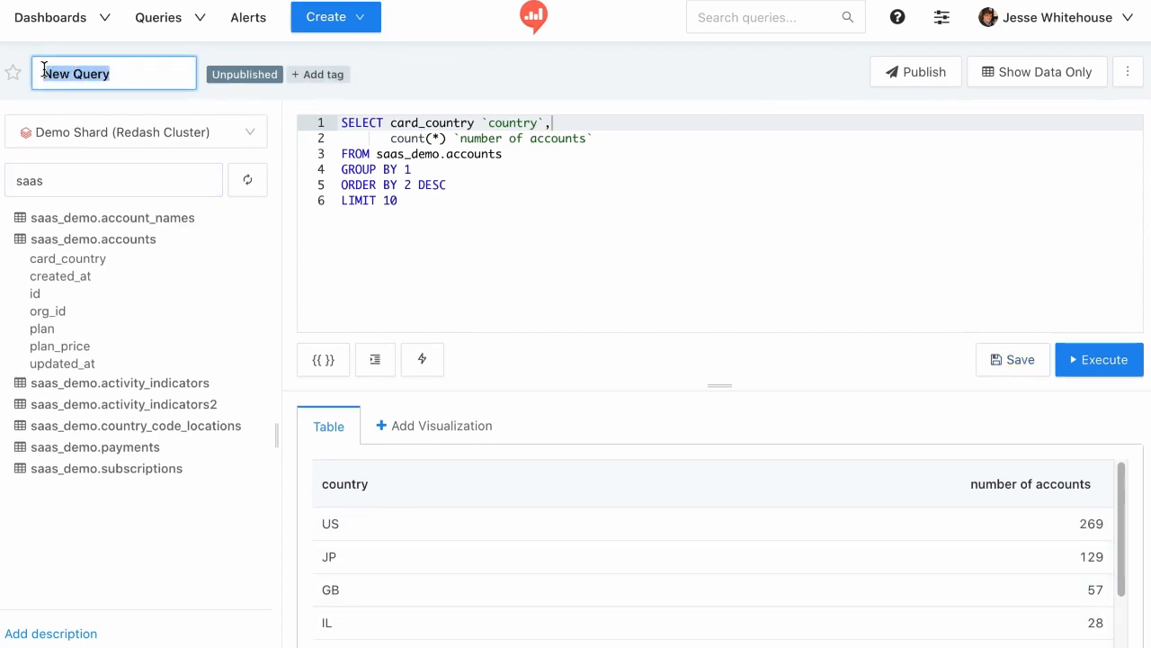
type("Numbeer of Ac")
key("BackSpace")
key("BackSpace")
key("BackSpace")
key("BackSpace")
key("BackSpace")
key("BackSpace")
key("BackSpace")
type("r of Accounts by Country")
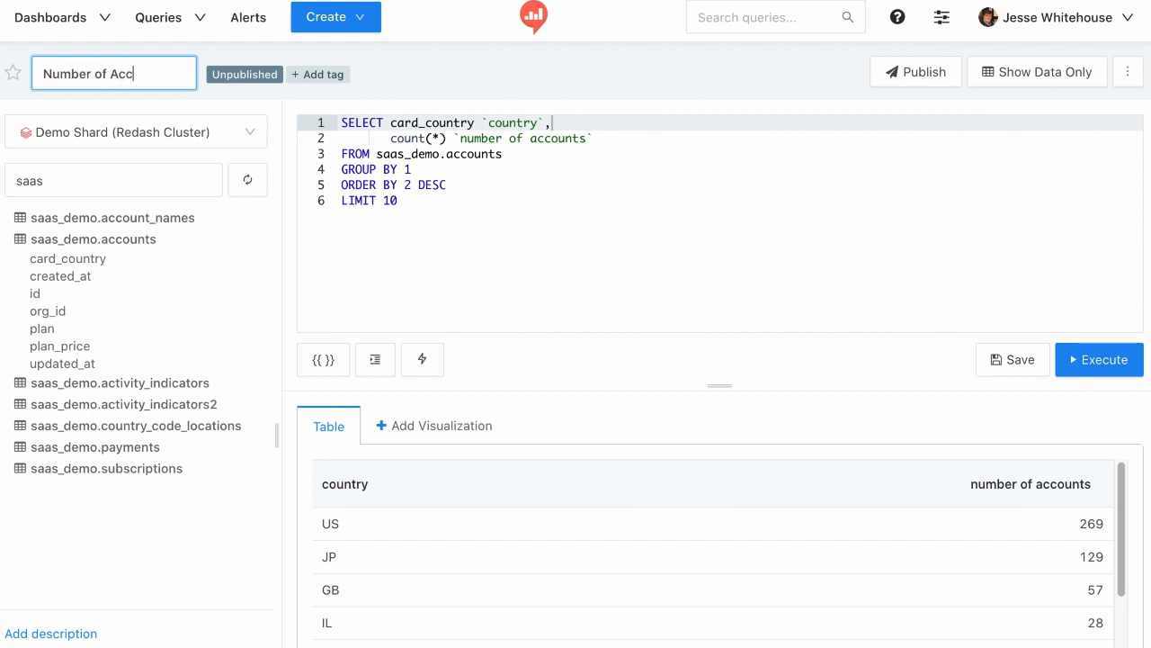
key("Return")
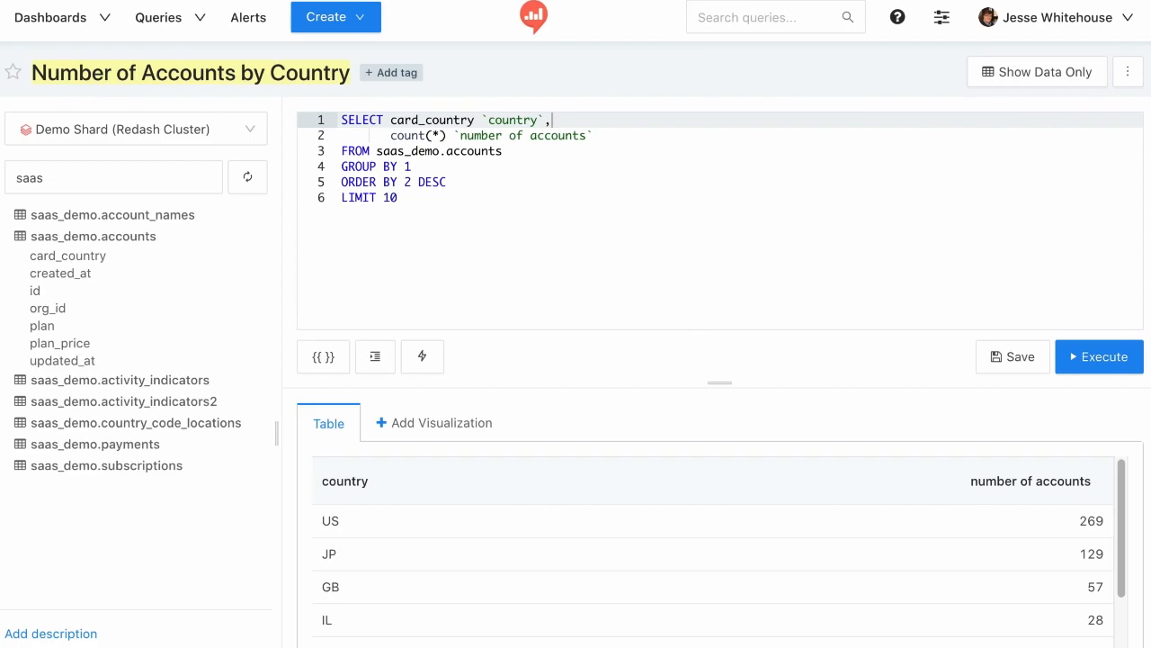
Add the existing tag "SAIS Demo" to the query.
left_click(396, 76)
left_click(393, 169)
type("sa")
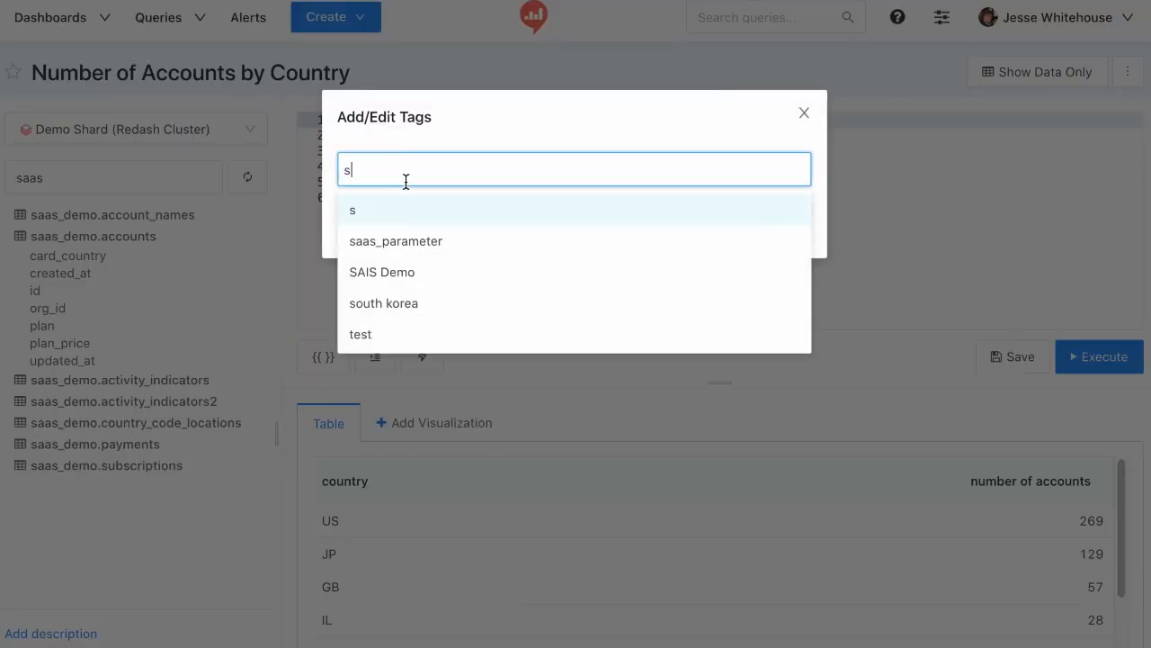
left_click(401, 268)
key("Escape")
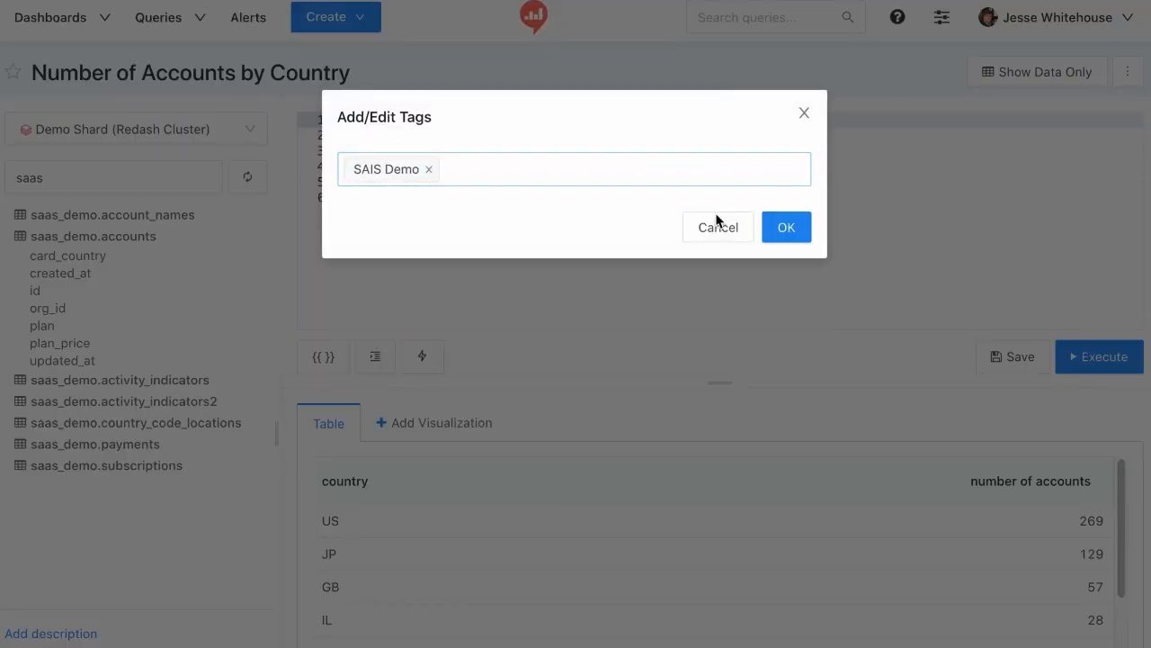
left_click(779, 229)
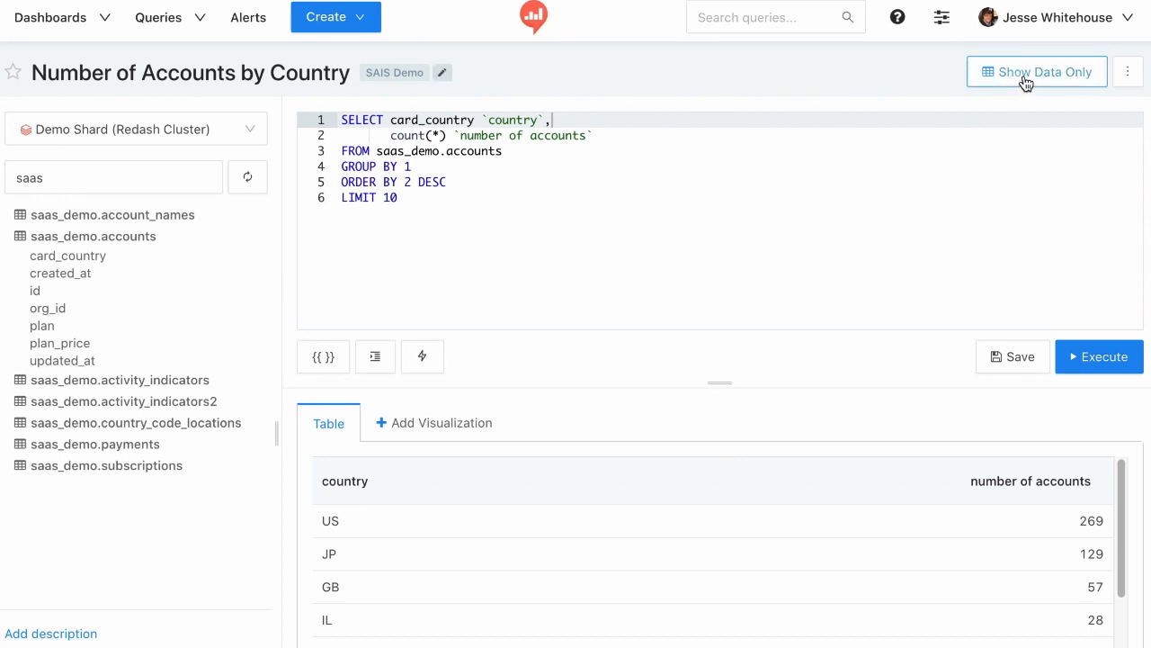
Switch to the data-only view and add a bar chart visualization with country as X column and number of accounts as Y column.
left_click(1060, 83)
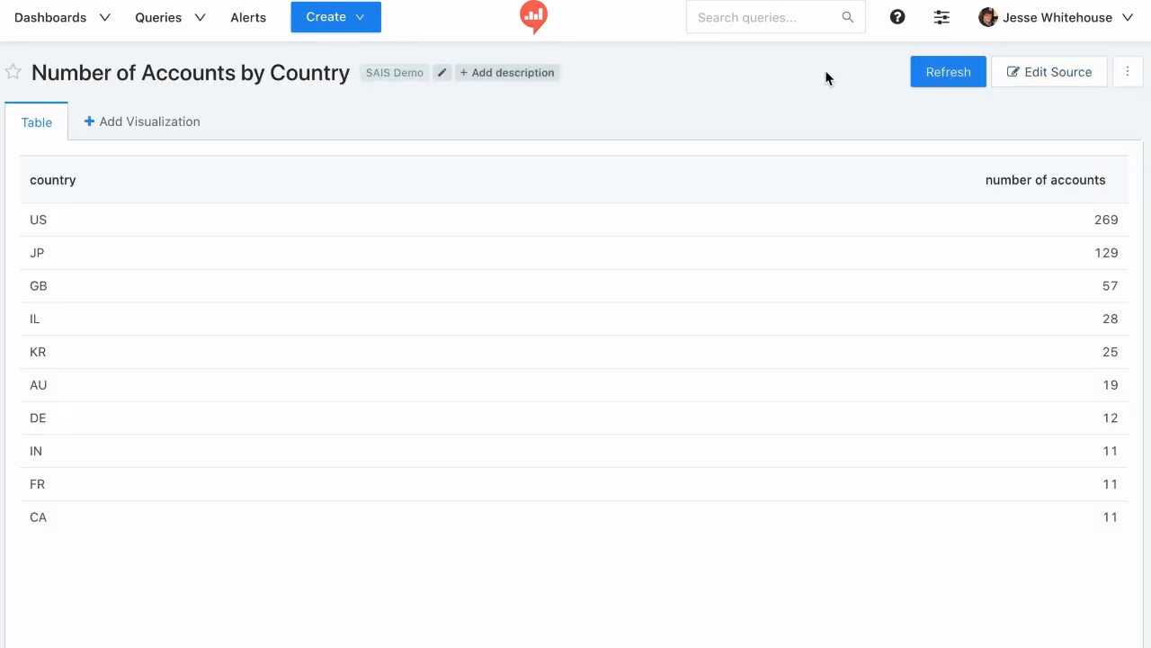
left_click(118, 128)
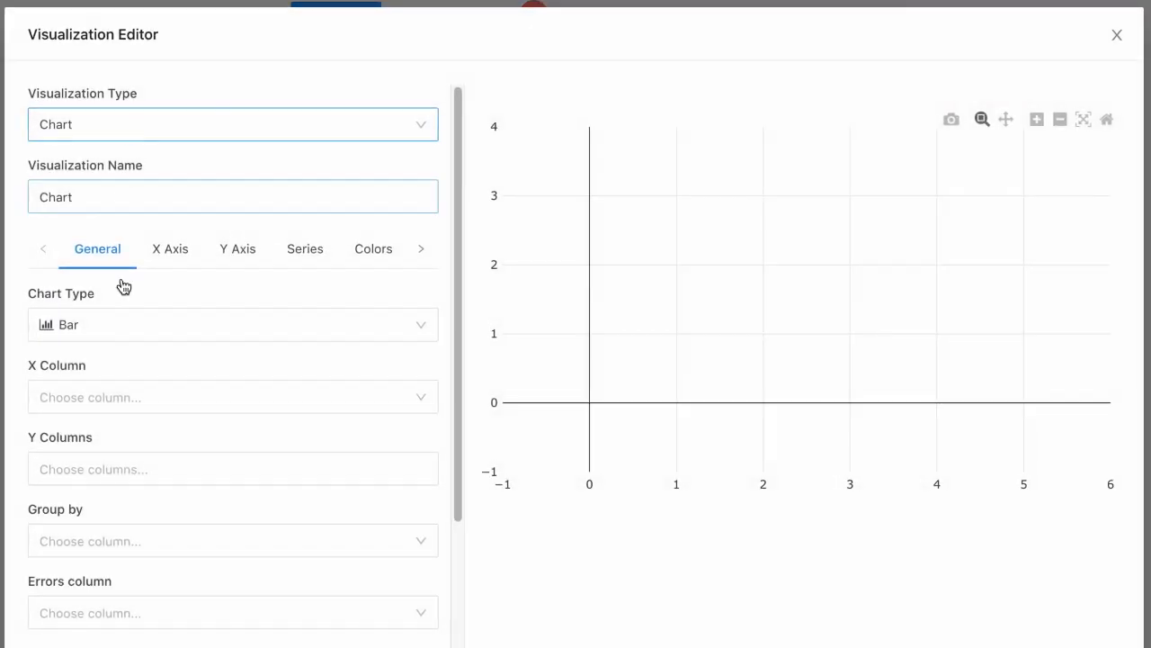
left_click(126, 411)
left_click(92, 438)
left_click(133, 468)
left_click(107, 510)
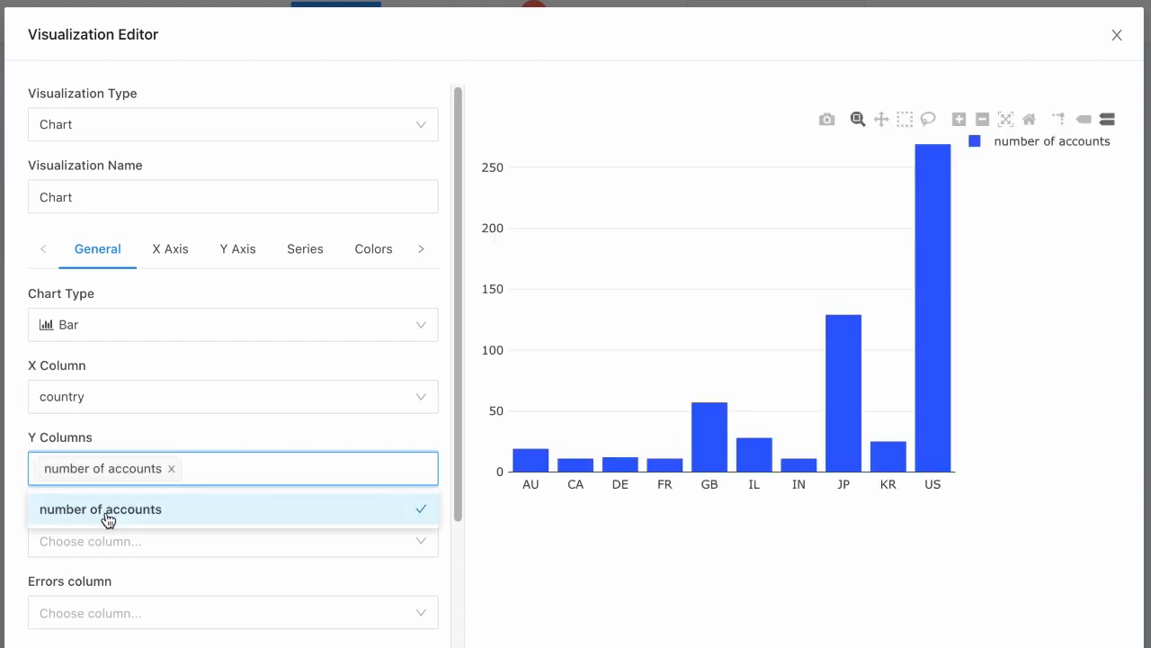
left_click(519, 539)
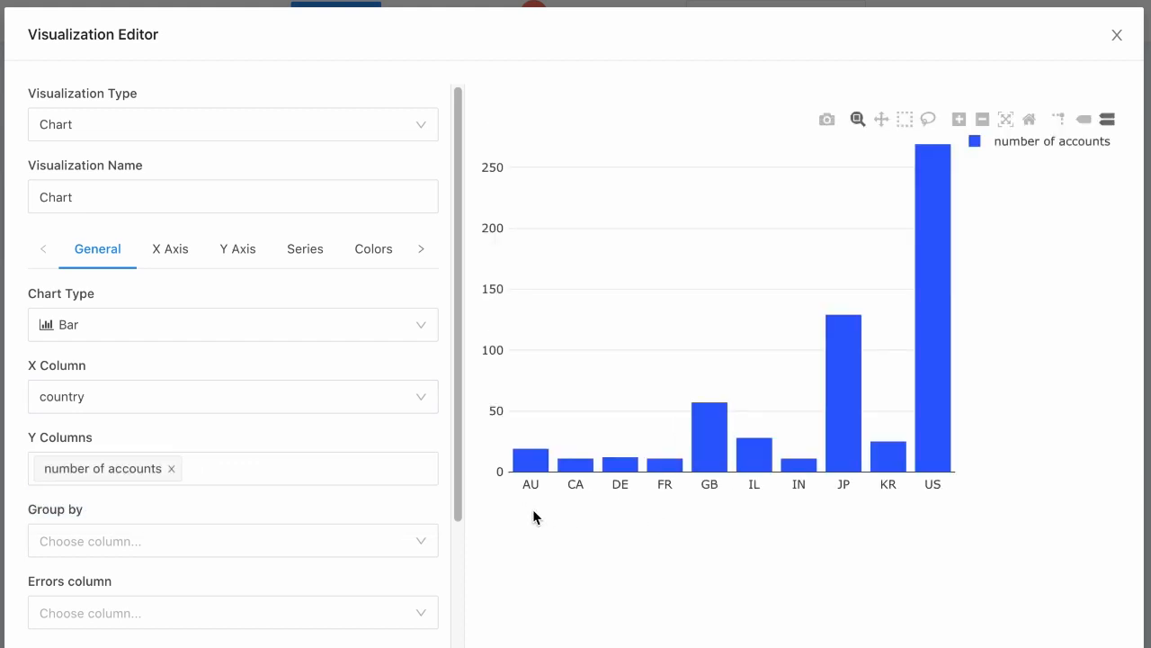
Turn off value sorting on the chart's X axis and name the axis "Country of Origin".
left_click(164, 258)
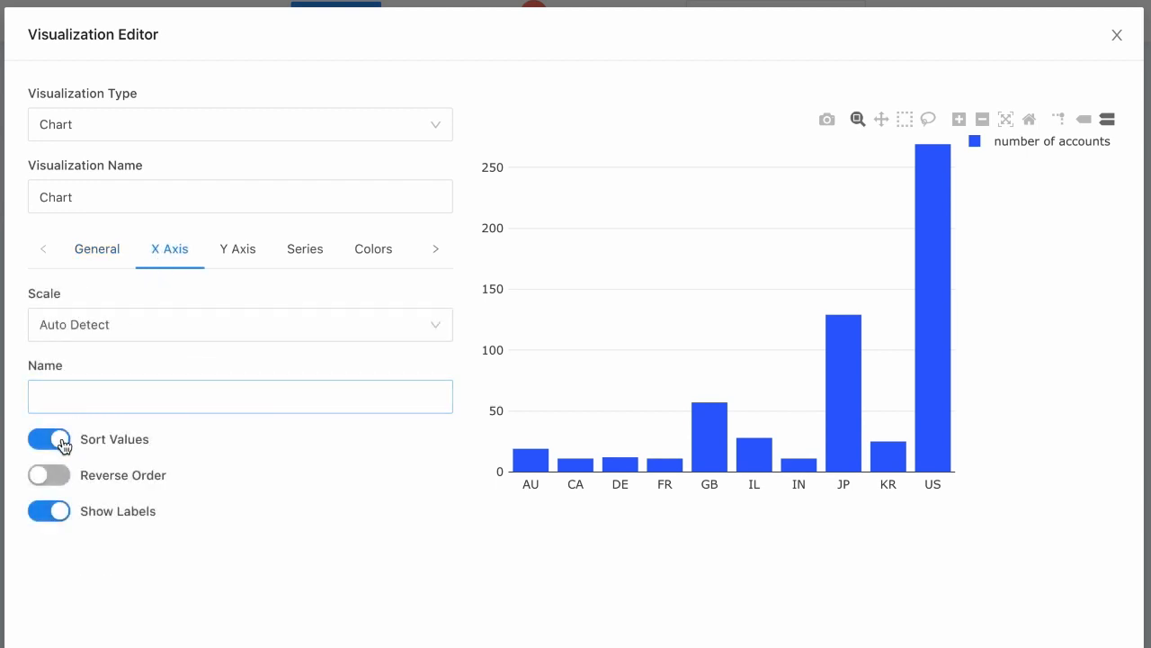
left_click(59, 444)
left_click(85, 397)
type("Coun")
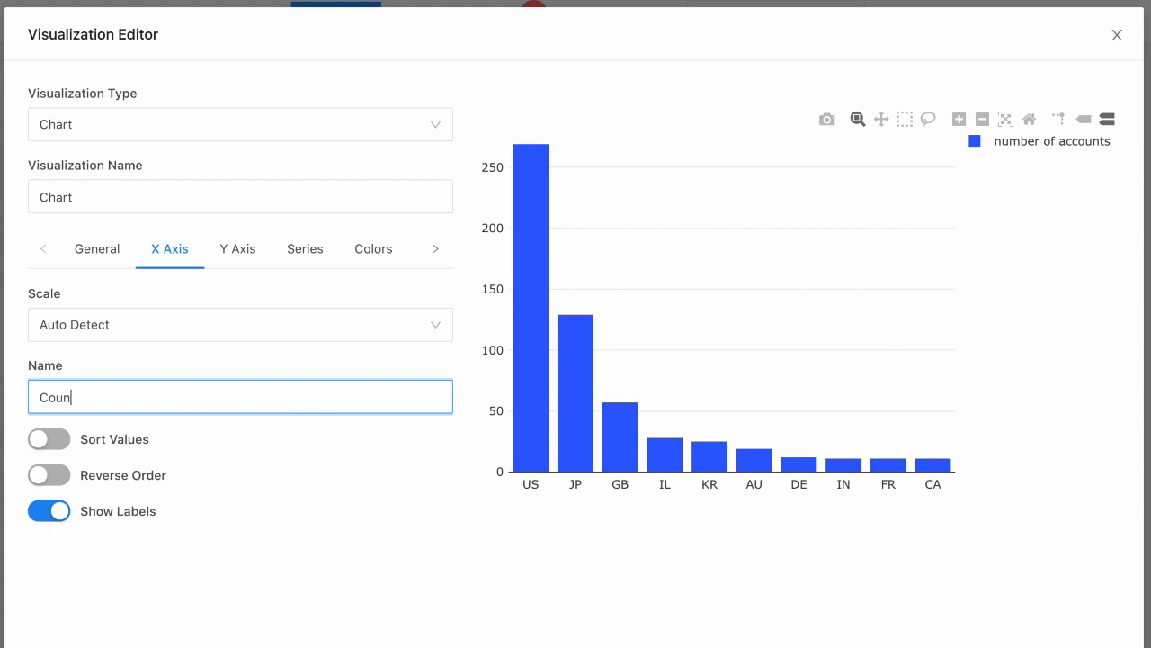
type("try of Origin")
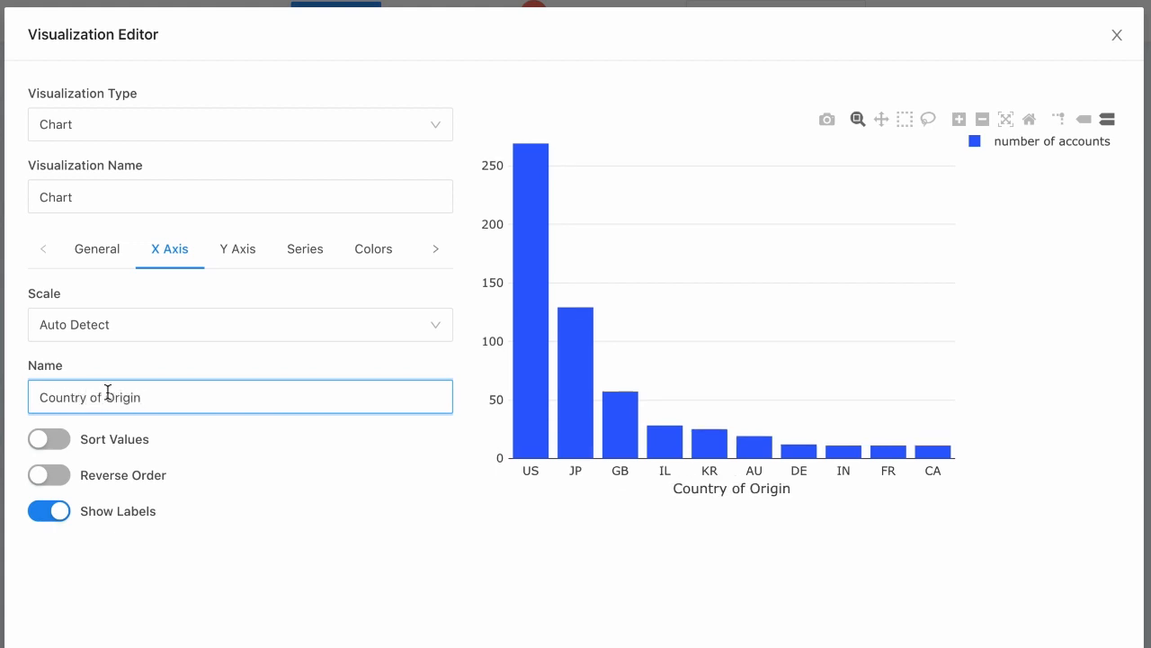
Name the chart's left Y axis "Number of Accounts".
left_click(238, 249)
left_click(62, 427)
type("Number of a")
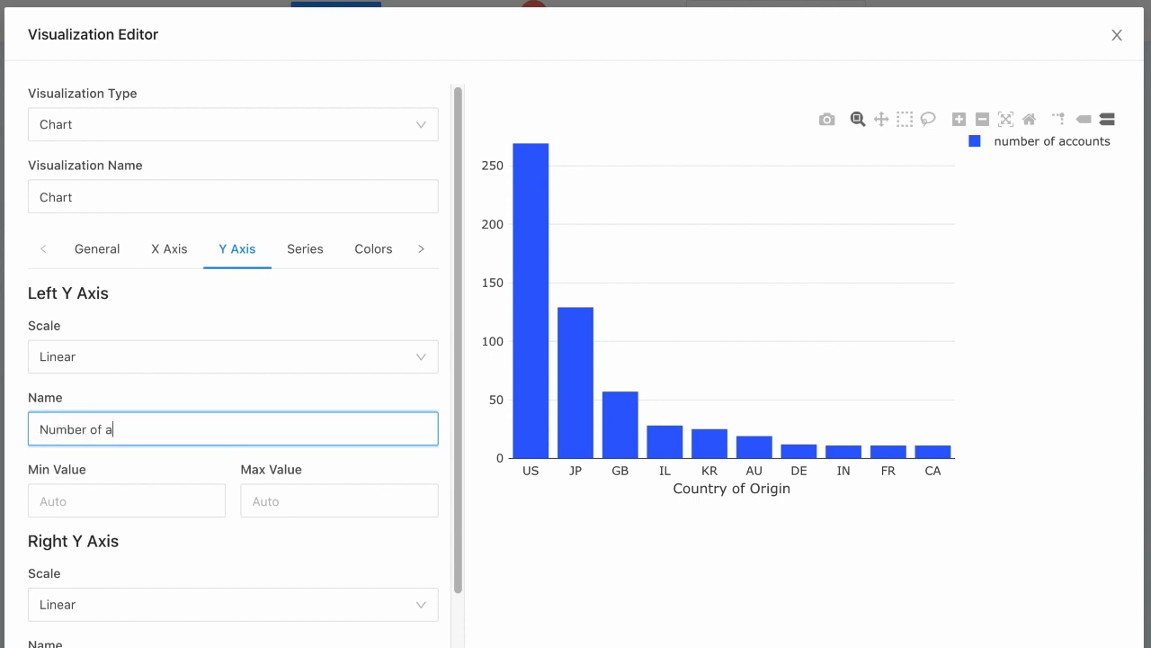
key("BackSpace")
type("Accounts")
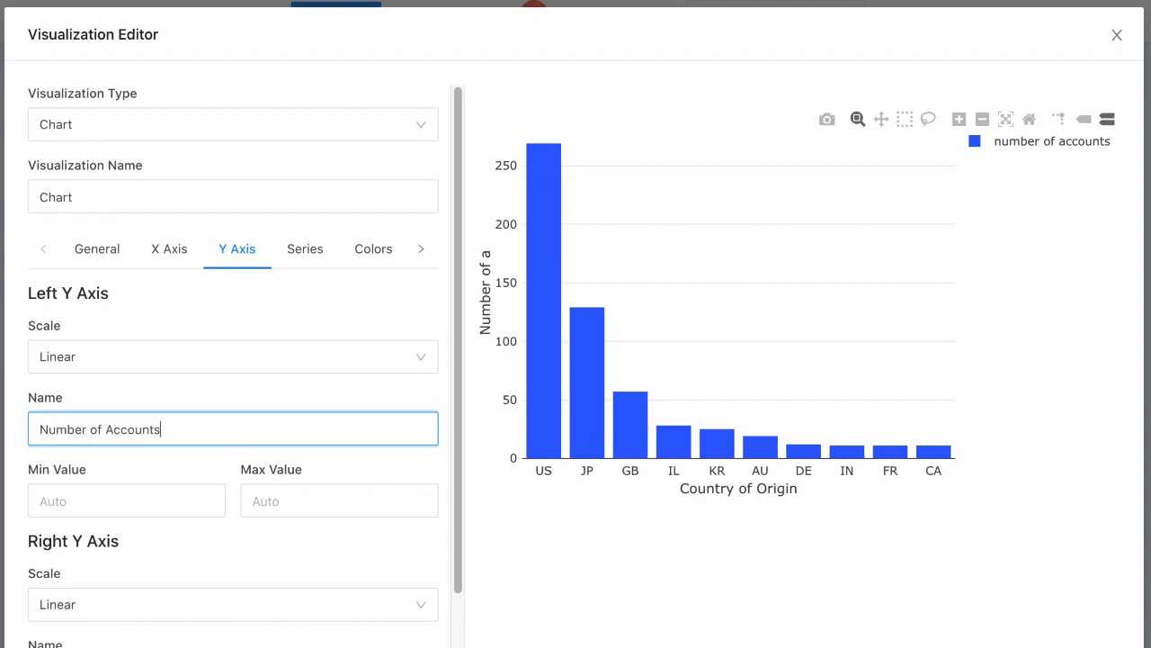
Set the colour of the number of accounts series to Green (#3BD973).
left_click(365, 251)
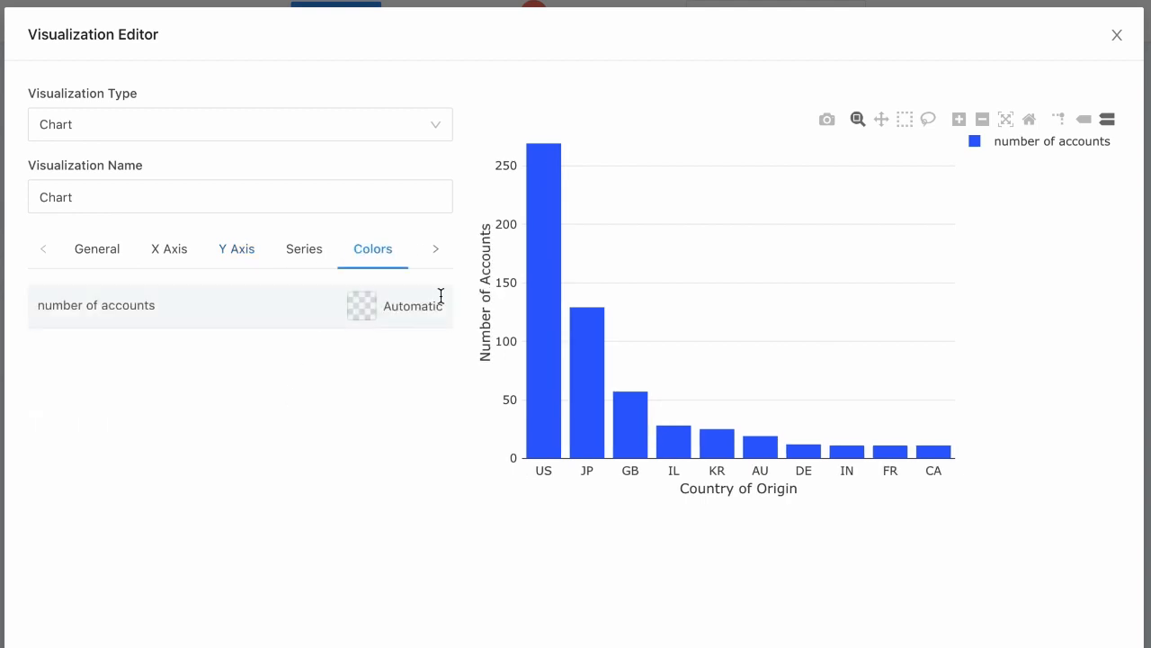
left_click(365, 312)
left_click(201, 120)
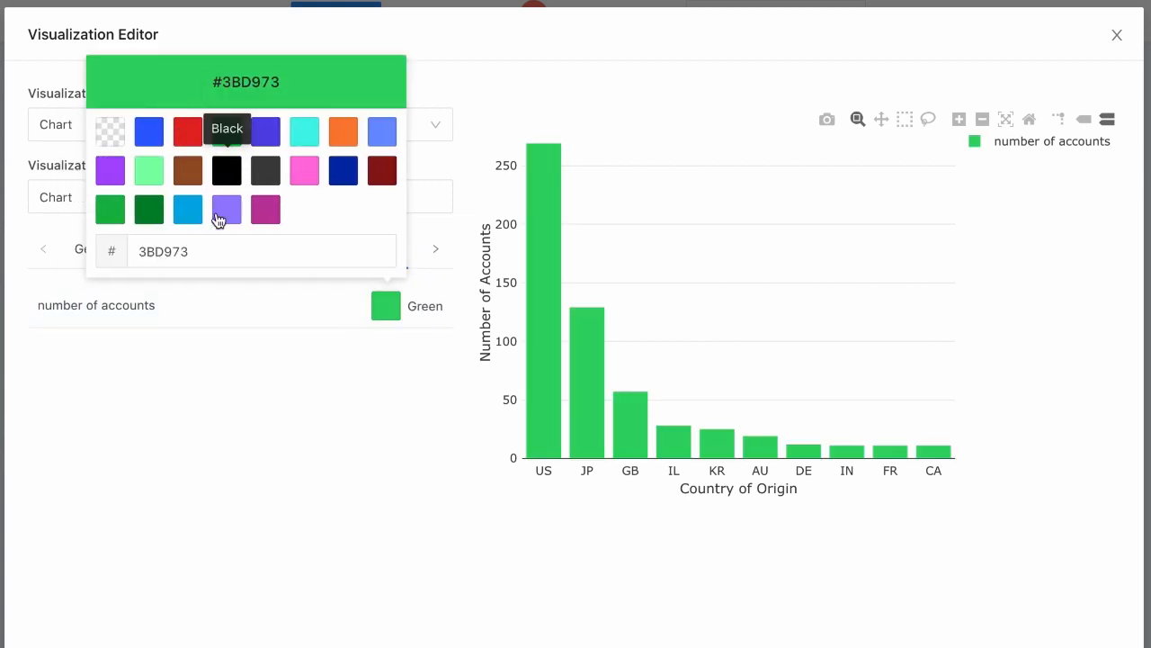
Hide the chart's legend in the general chart settings and save the visualization.
left_click(286, 488)
left_click(90, 252)
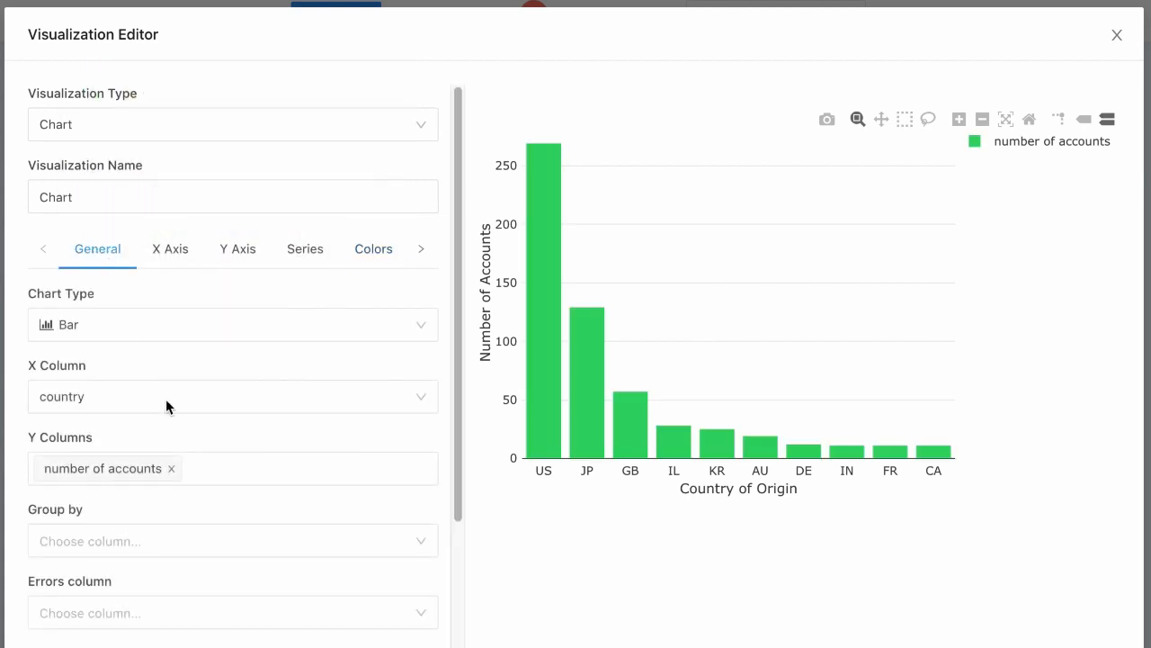
left_click(213, 537)
scroll(213, 537, "down", 2)
left_click(99, 583)
left_click(98, 623)
left_click(1105, 644)
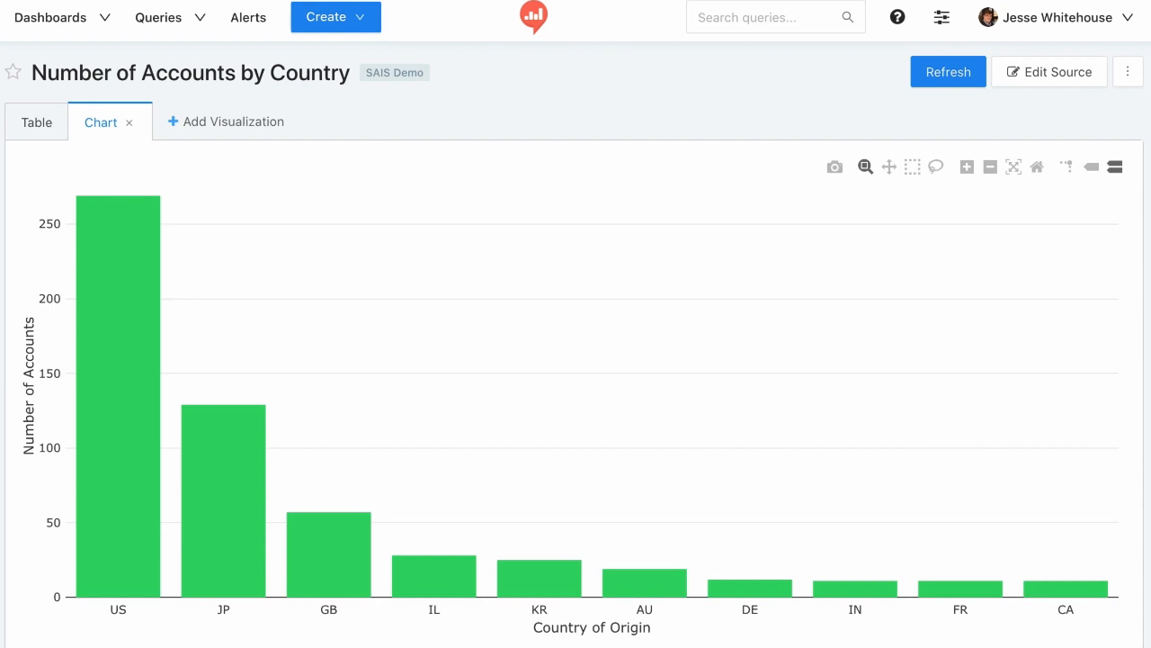
Set the query's refresh schedule to every 5 minutes with no end date.
left_click(1098, 646)
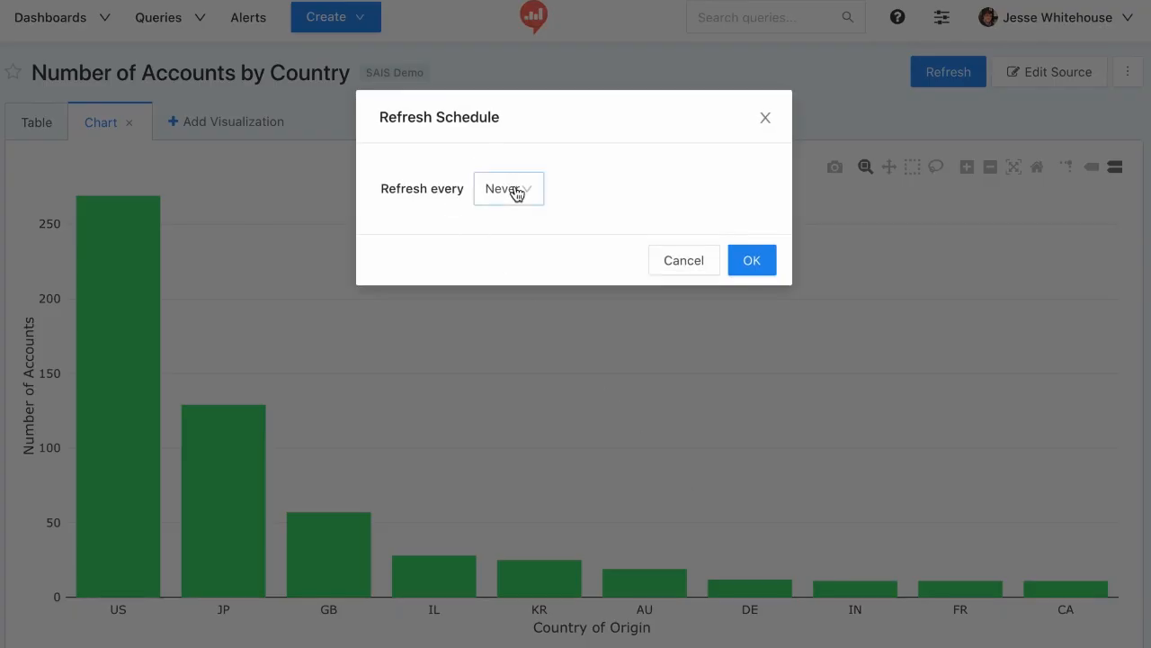
left_click(516, 195)
left_click(516, 325)
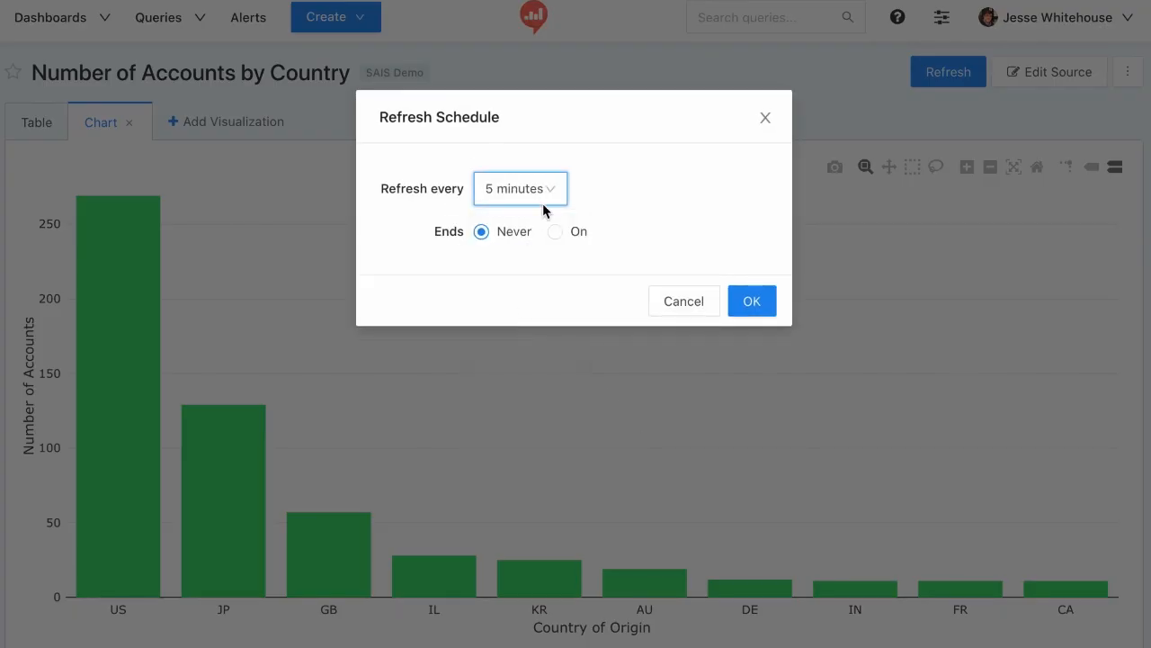
left_click(753, 310)
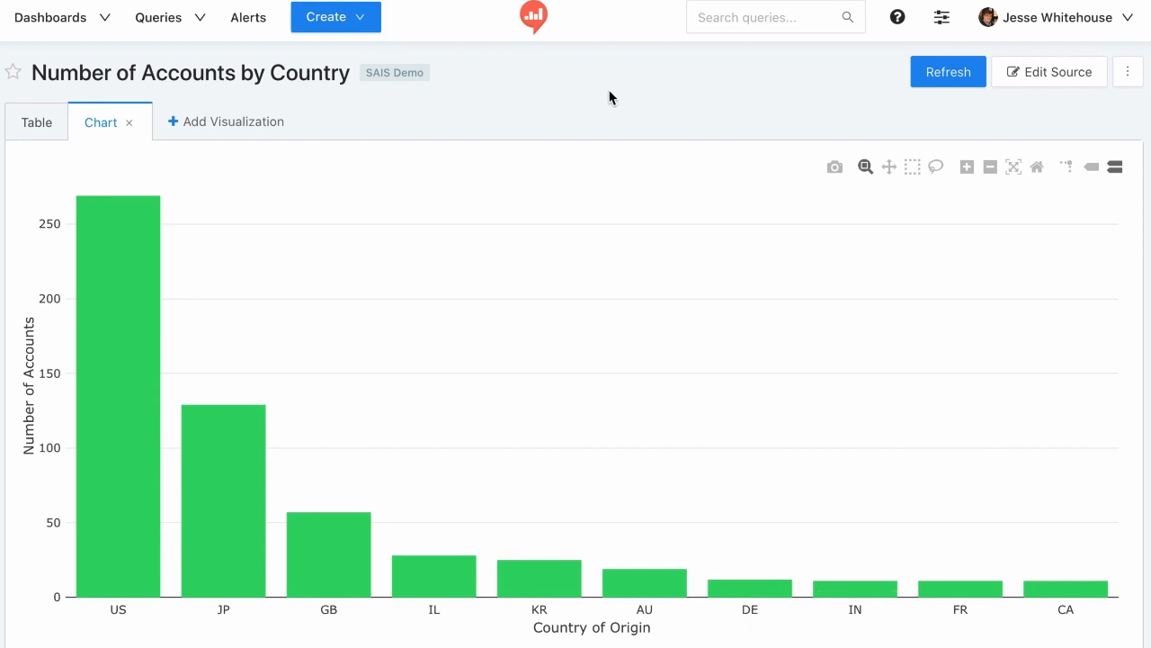
Show the query's API key details and copy the example API call for results in CSV format.
left_click(1125, 76)
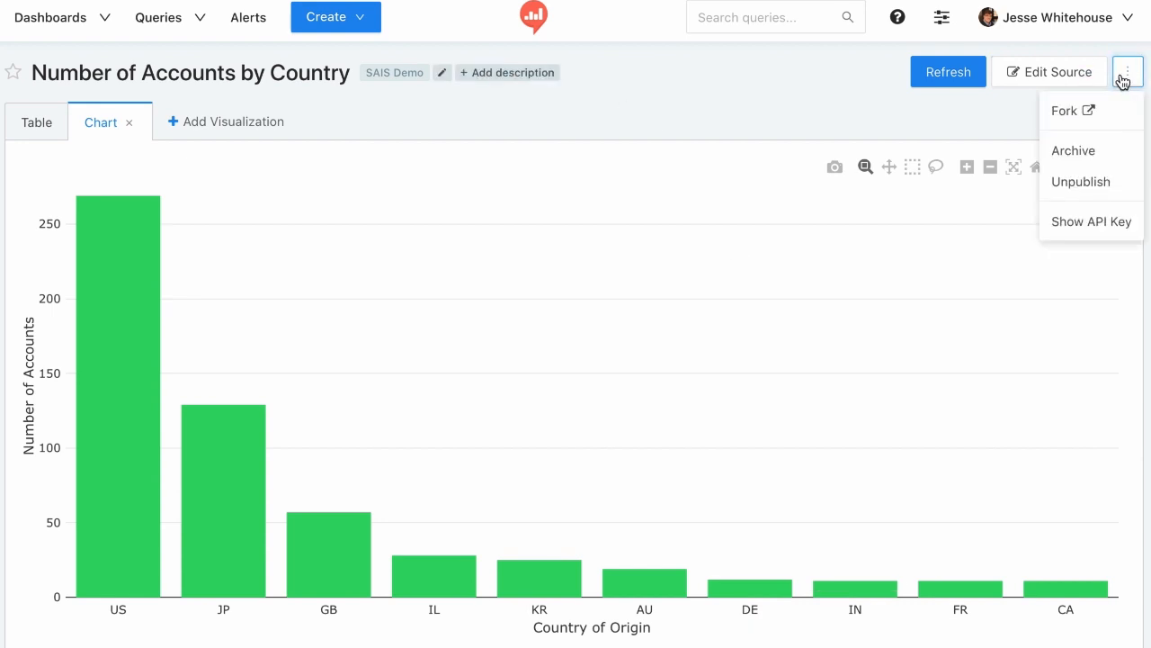
left_click(1069, 225)
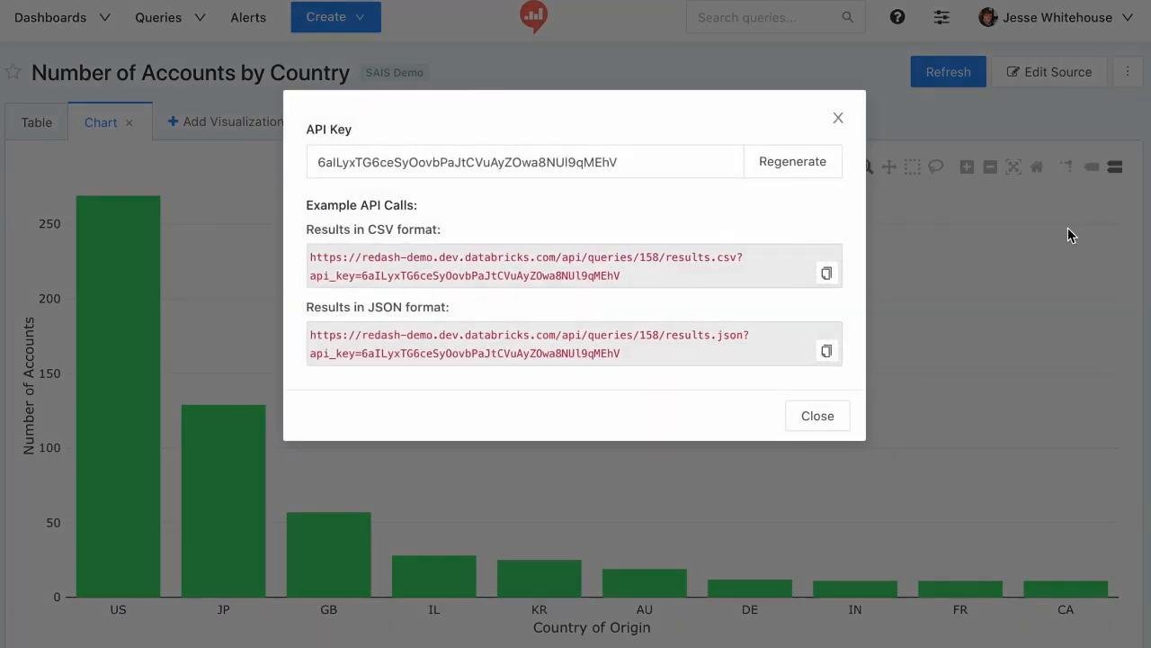
left_click(826, 279)
left_click(814, 419)
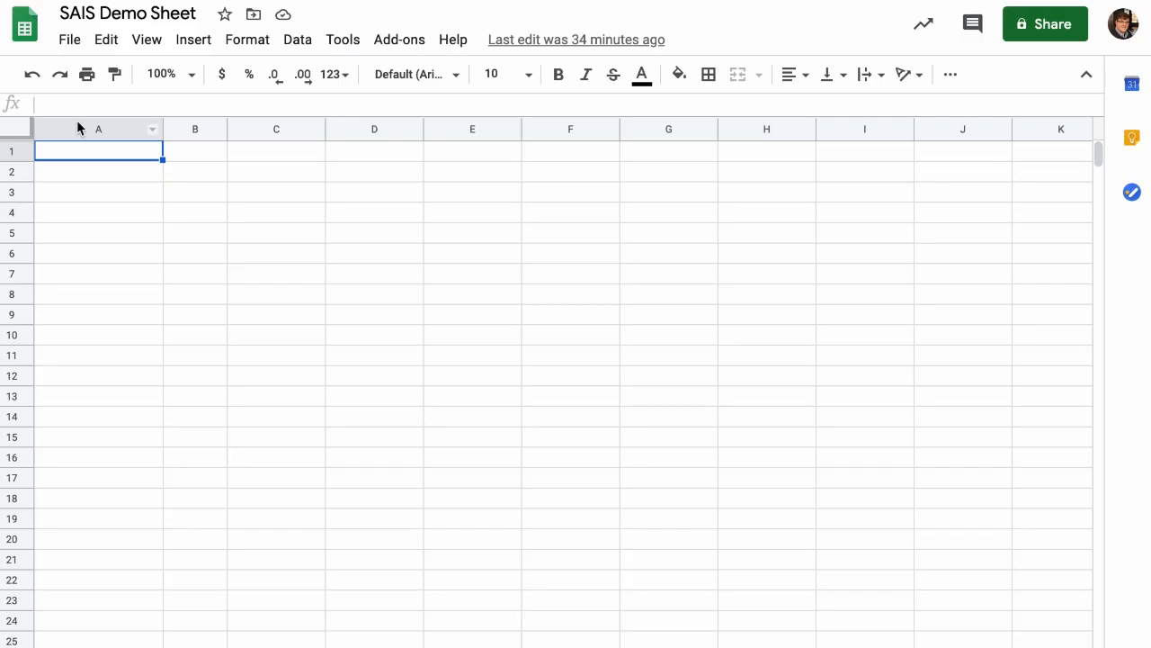
Switch to the SAIS Demo Sheet in Google Sheets and enter an importdata formula in A1, pasting the CSV results URL containing the API key.
type("=imp")
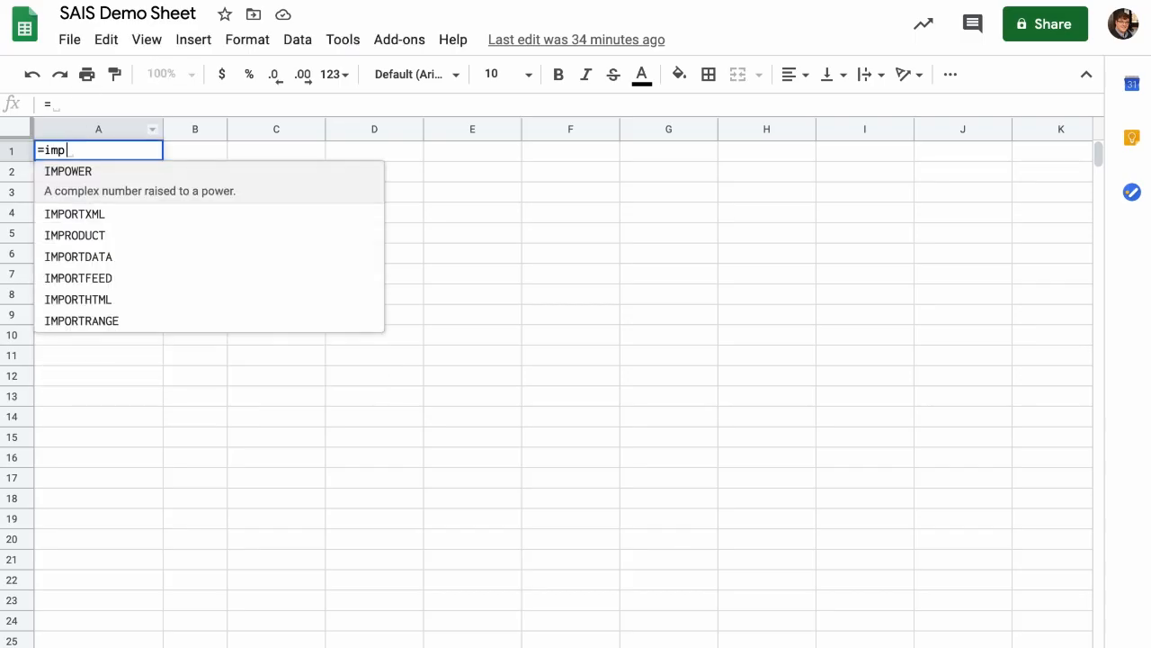
type("ortdata(\"")
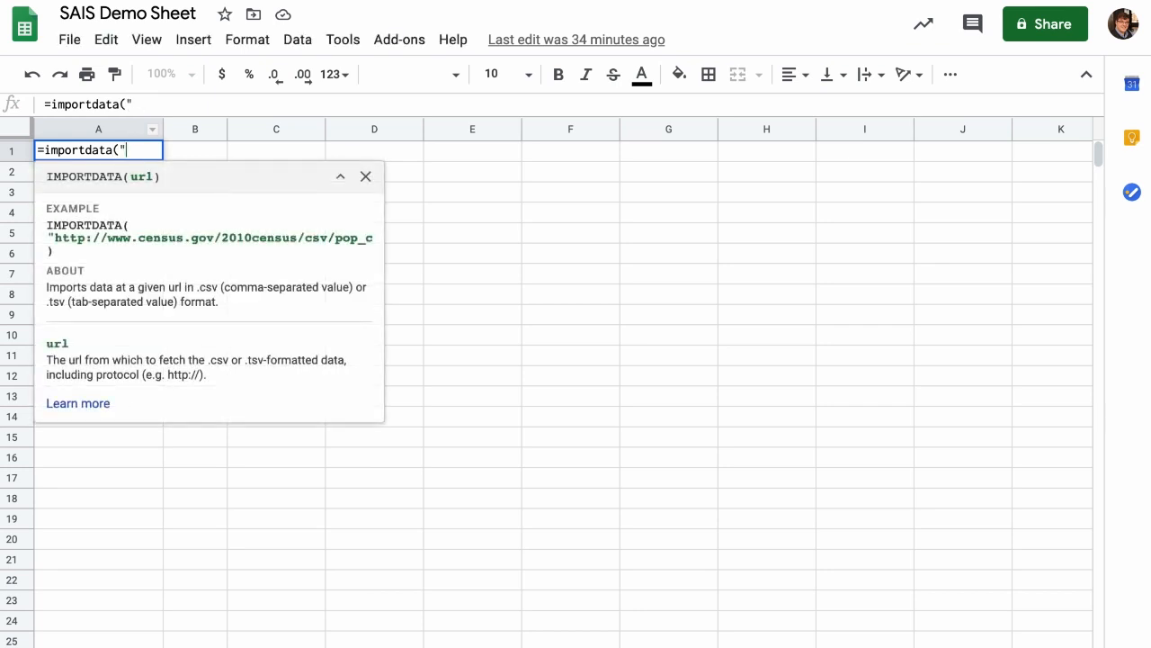
key("ctrl+v")
type("\")")
key("Return")
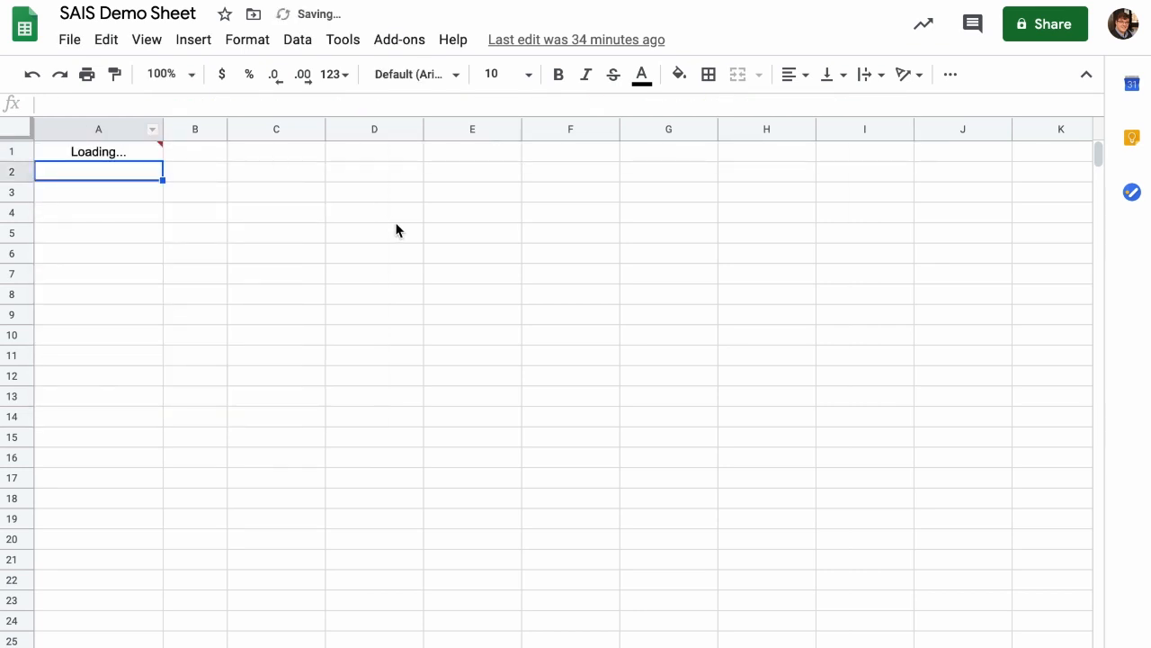
left_click(356, 224)
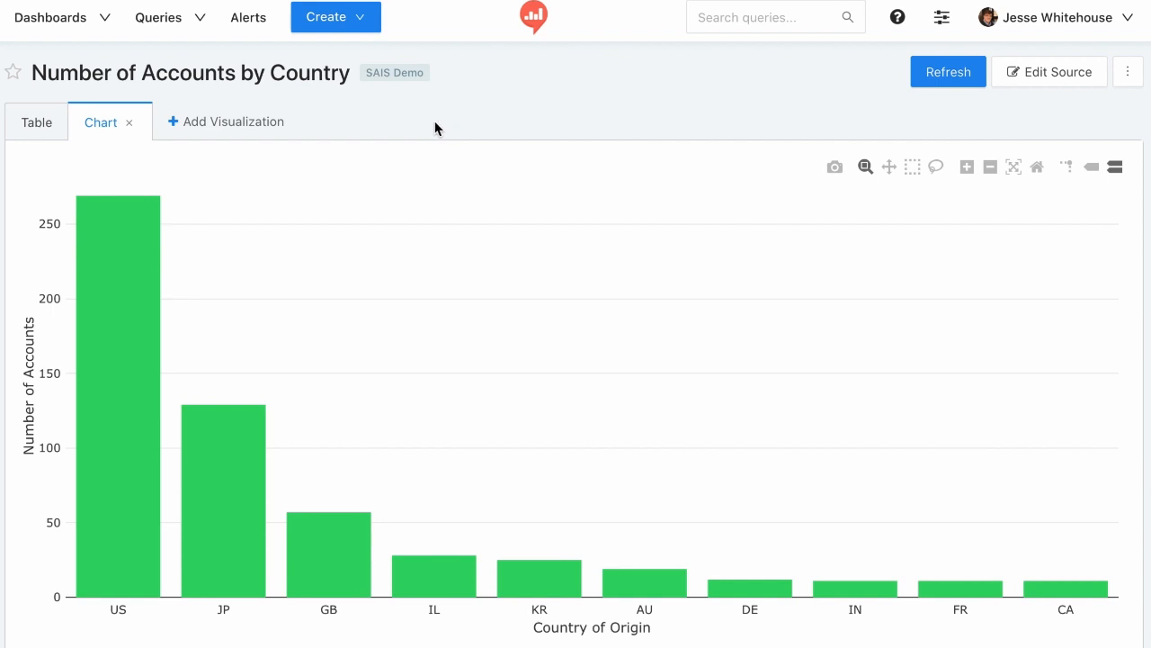
Return to Redash, open the query's source from the table view and insert "with base as (" above the SELECT statement.
left_click(33, 131)
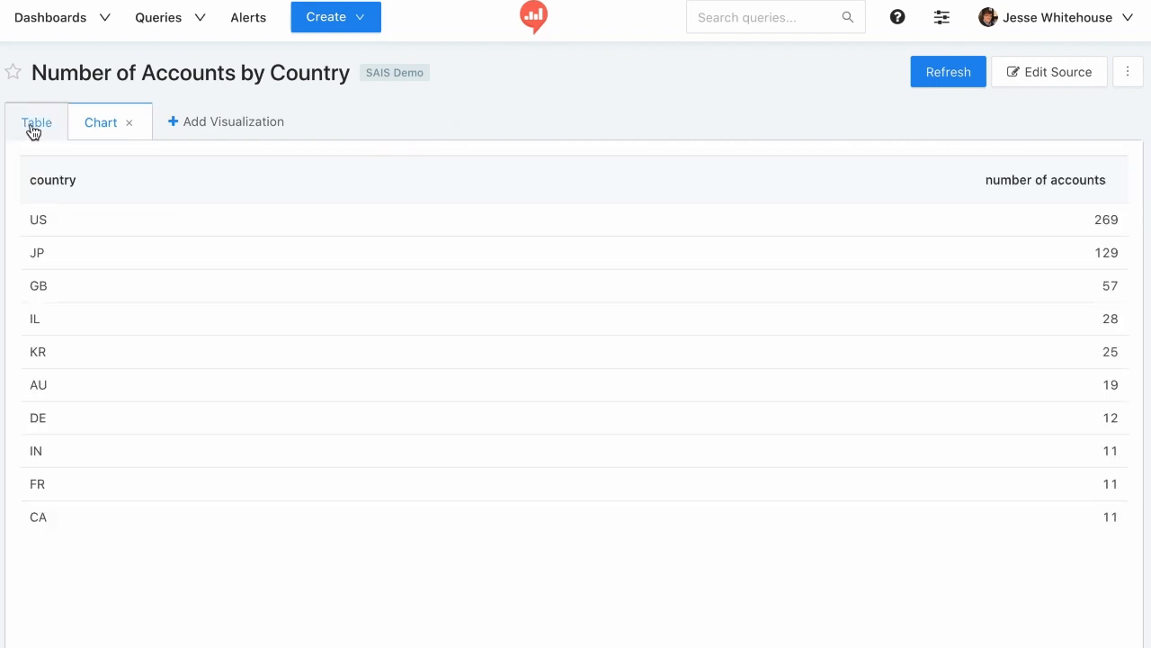
left_click(1052, 80)
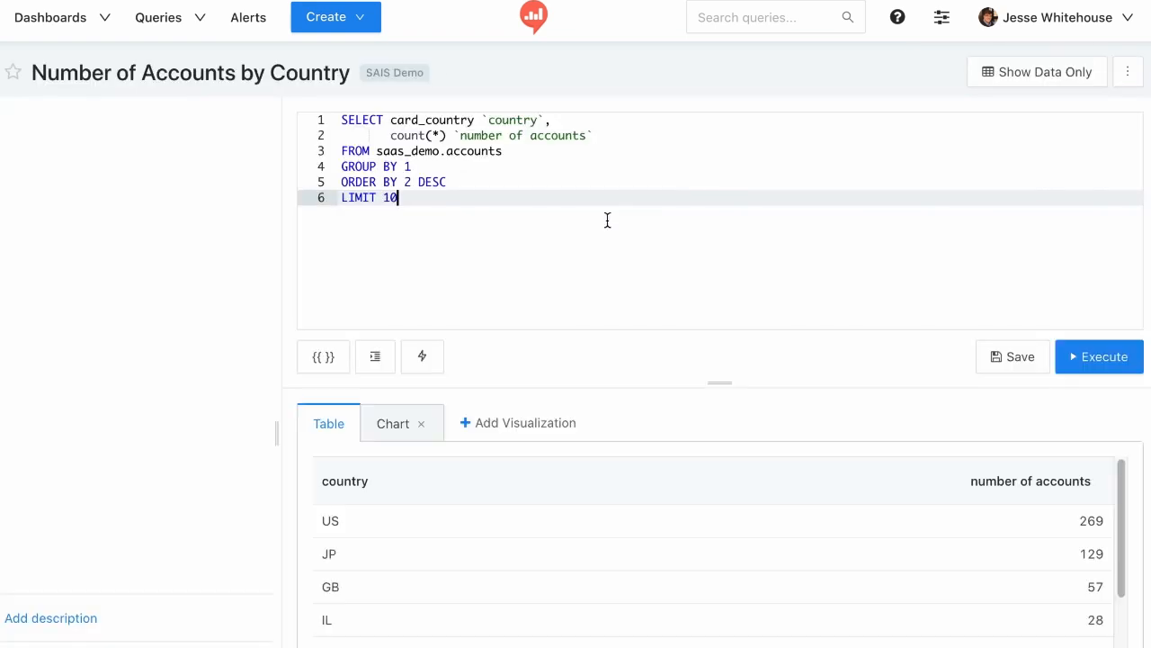
left_click(344, 122)
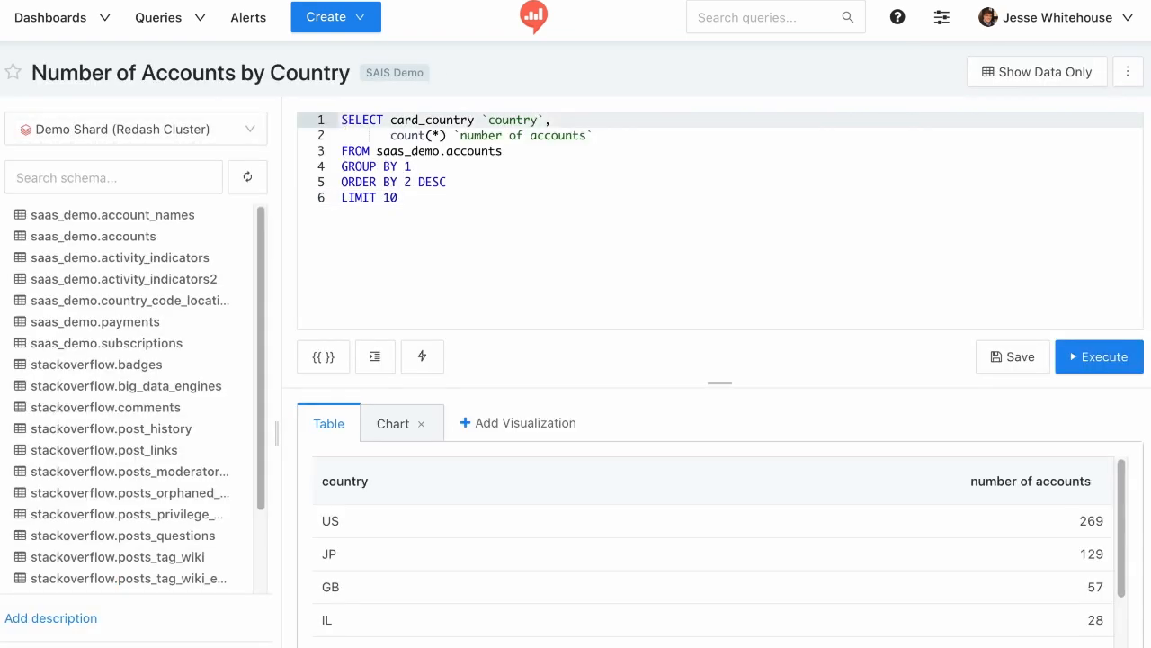
key("Return")
key("Return")
key("Up")
key("Up")
type("with")
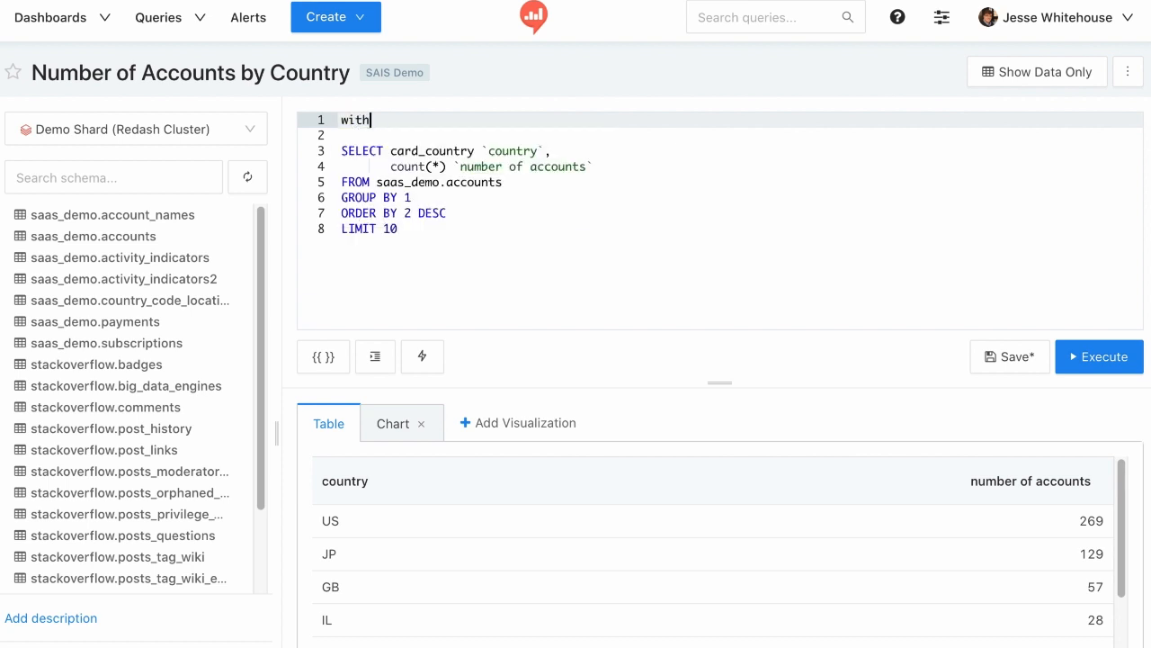
type(" base as (")
Close the base expression with a parenthesis after GROUP BY 1, separating it from the ORDER BY and LIMIT lines.
left_click_drag(419, 231, 338, 212)
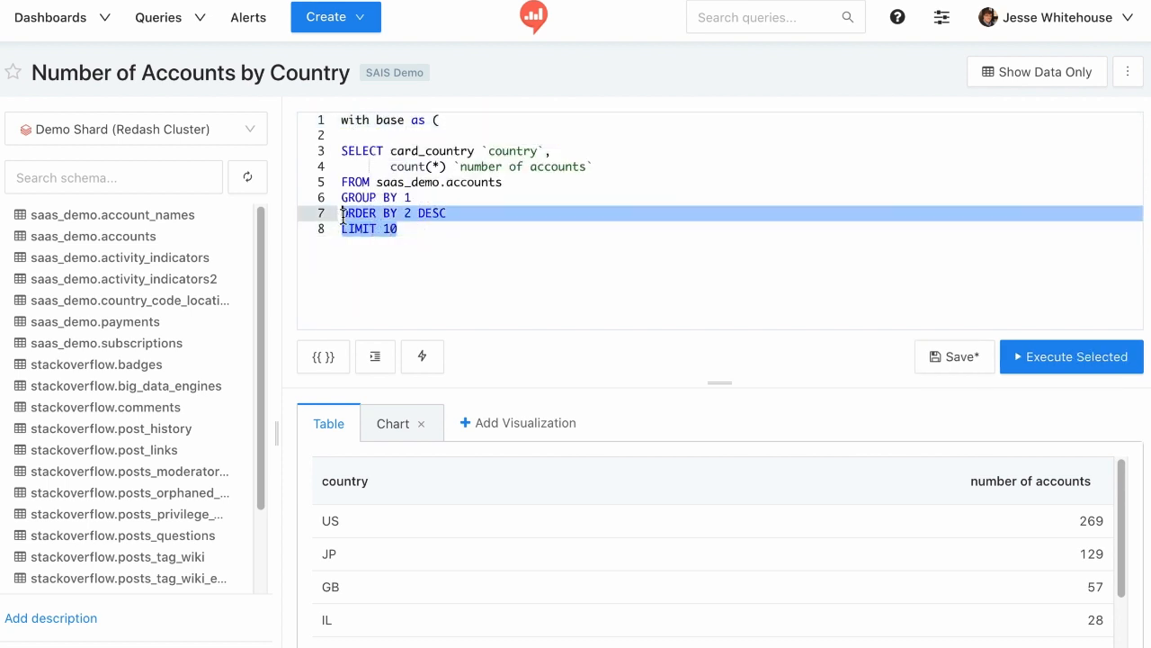
left_click(436, 202)
key("Return")
key("Return")
key("Up")
type(")")
Insert the ssf snippet below the base expression to produce "SELECT * FROM base LIMIT 10".
key("Return")
key("Return")
type("ssf")
key("Tab")
type("base")
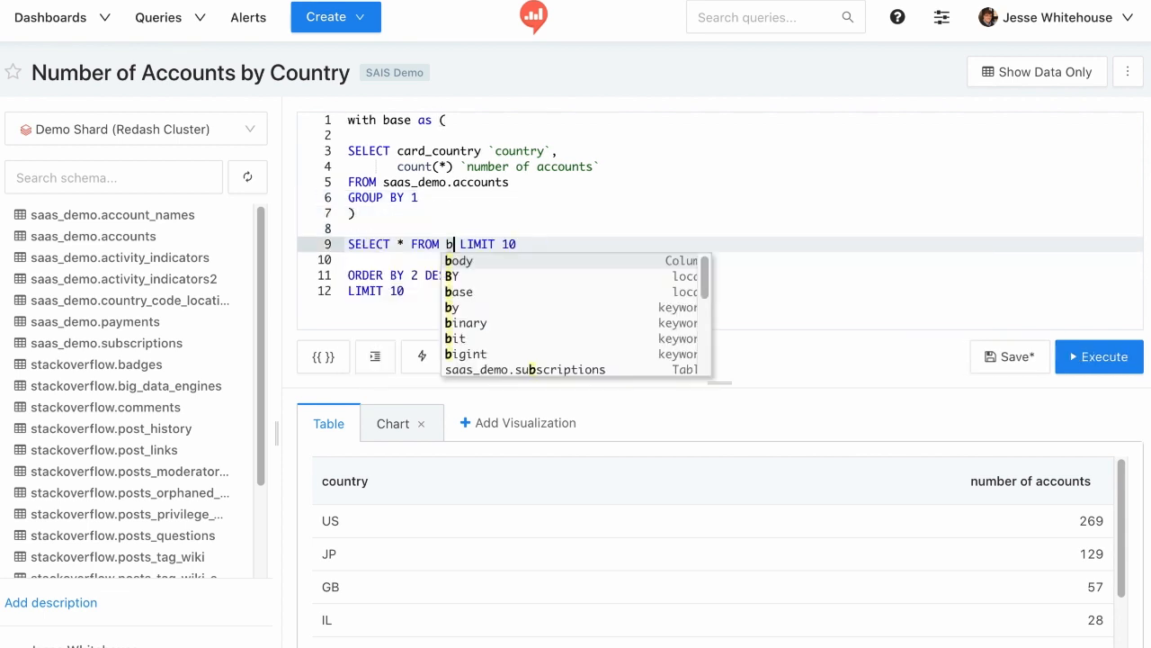
Add sum(`number of accounts`) as a second item on its own line in the outer SELECT.
left_click(411, 244)
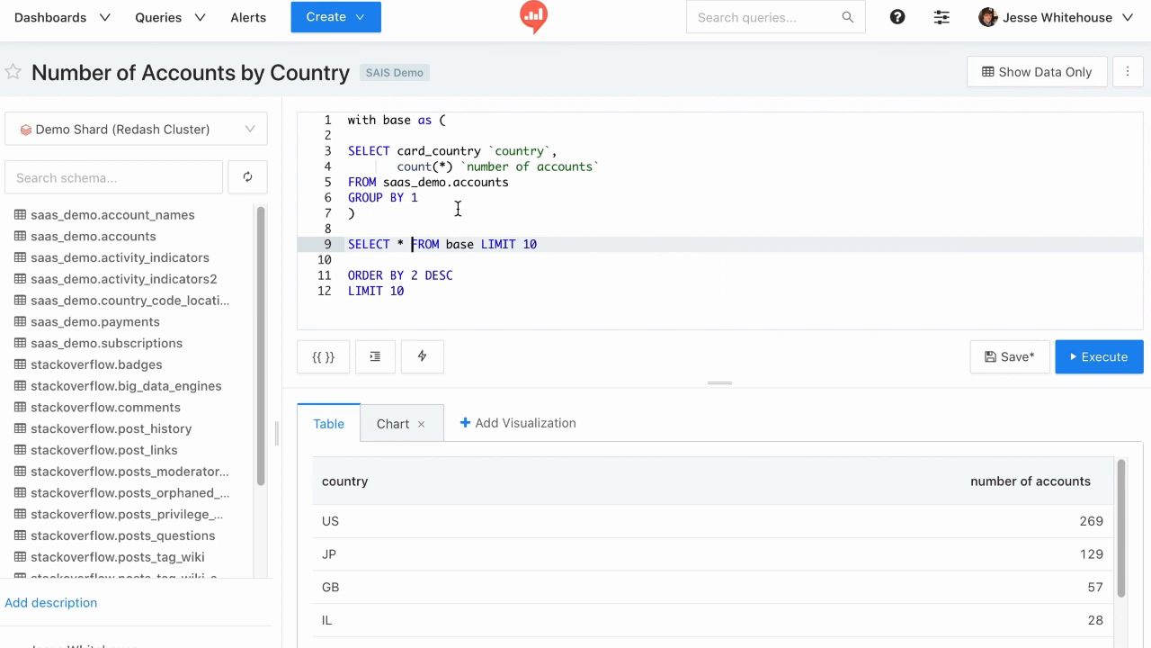
type(",")
key("Return")
key("Return")
key("Up")
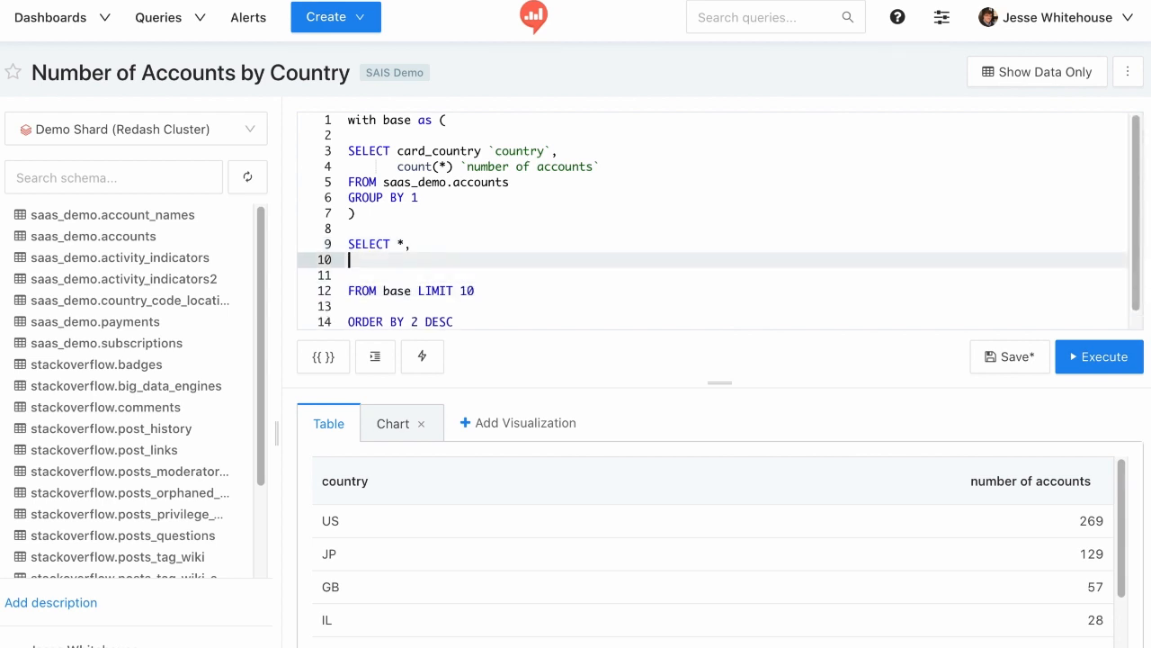
type("sum(`number")
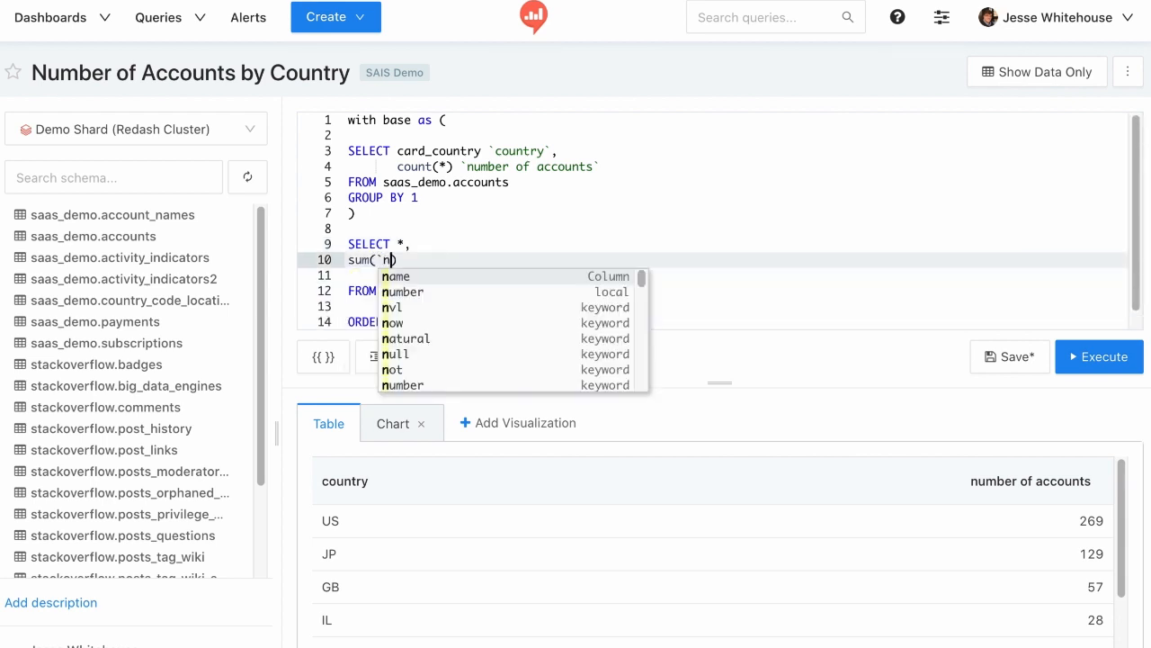
type(" of accounts`) ")
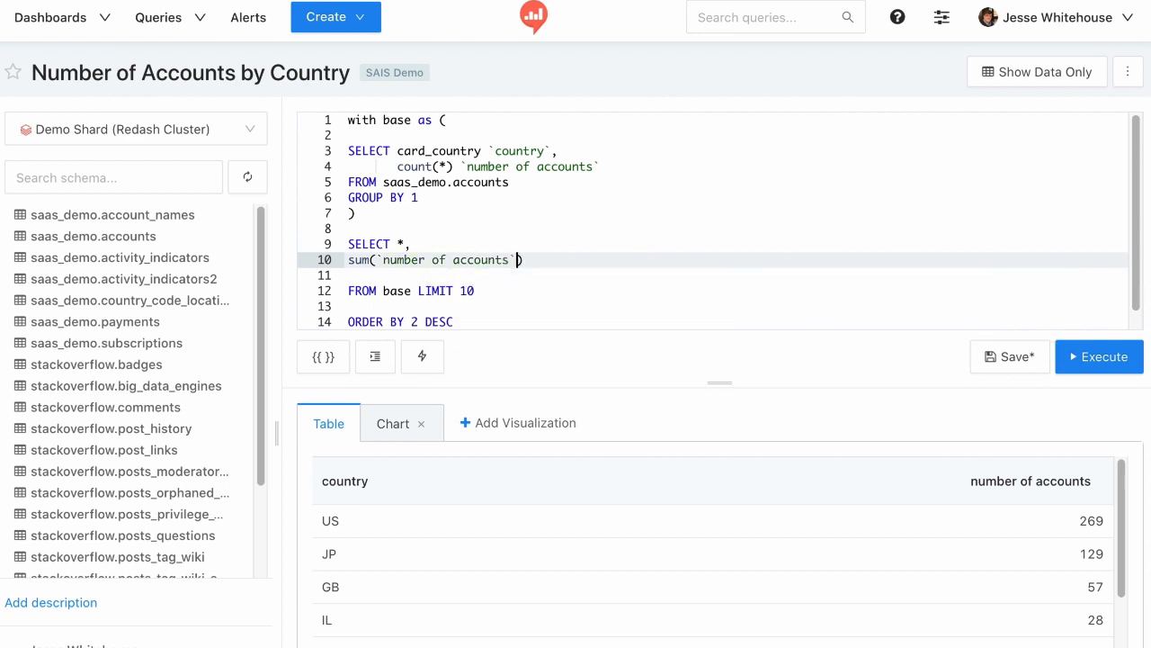
Extend the sum with OVER ( ORDER BY (SELECT 1)) and alias it as `total number of accounts`.
type("OVER ORDER")
key("BackSpace")
key("BackSpace")
key("BackSpace")
key("BackSpace")
key("BackSpace")
type("( ORDER BY")
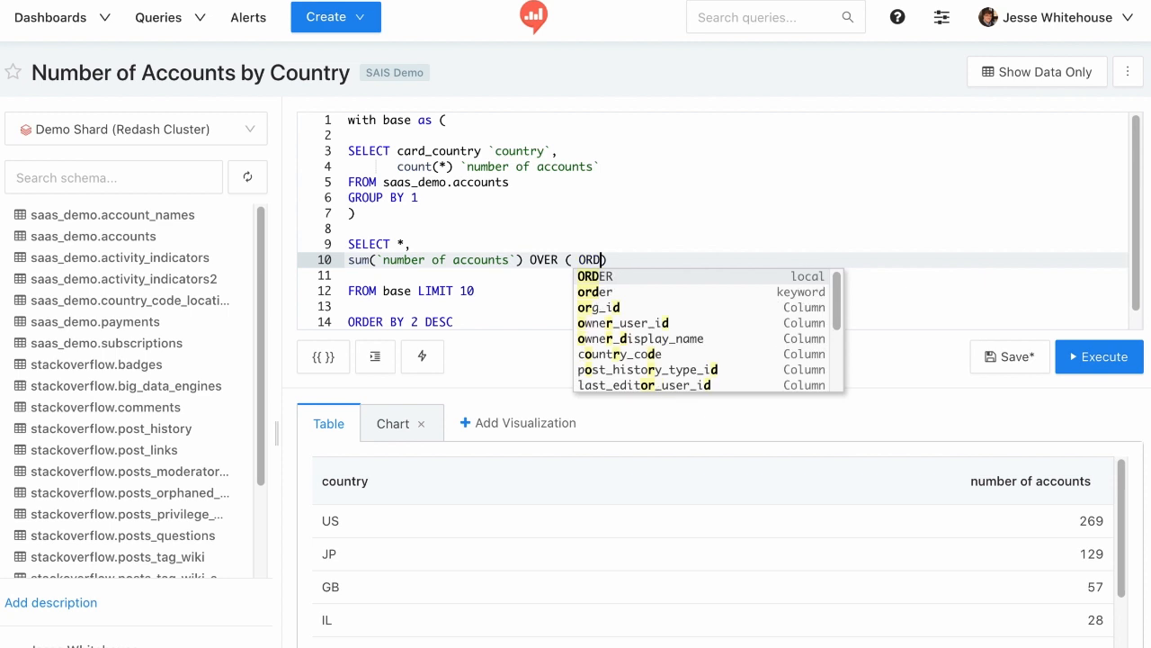
type(" (SELECT 1))")
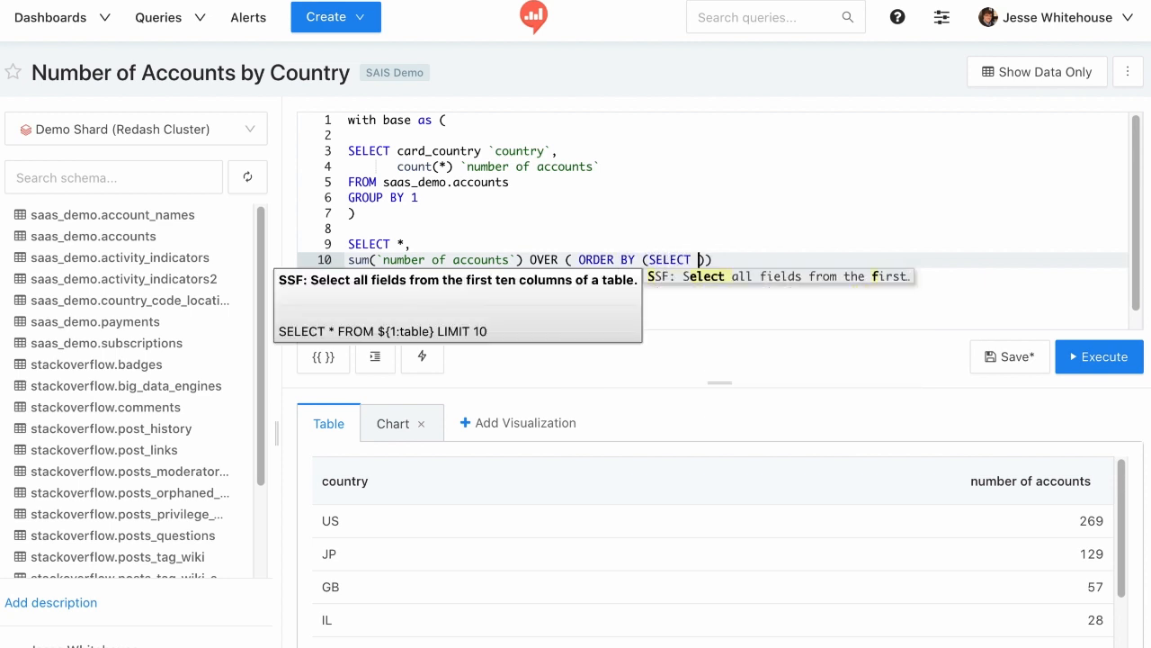
type(" `total n")
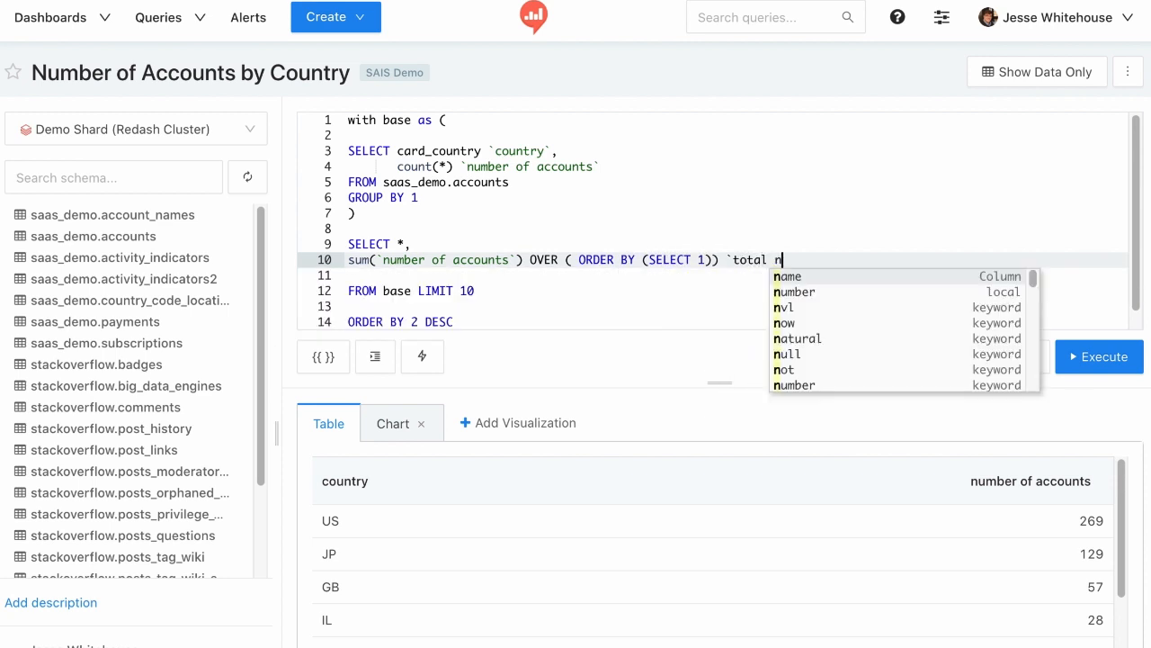
type("umber of accounts")
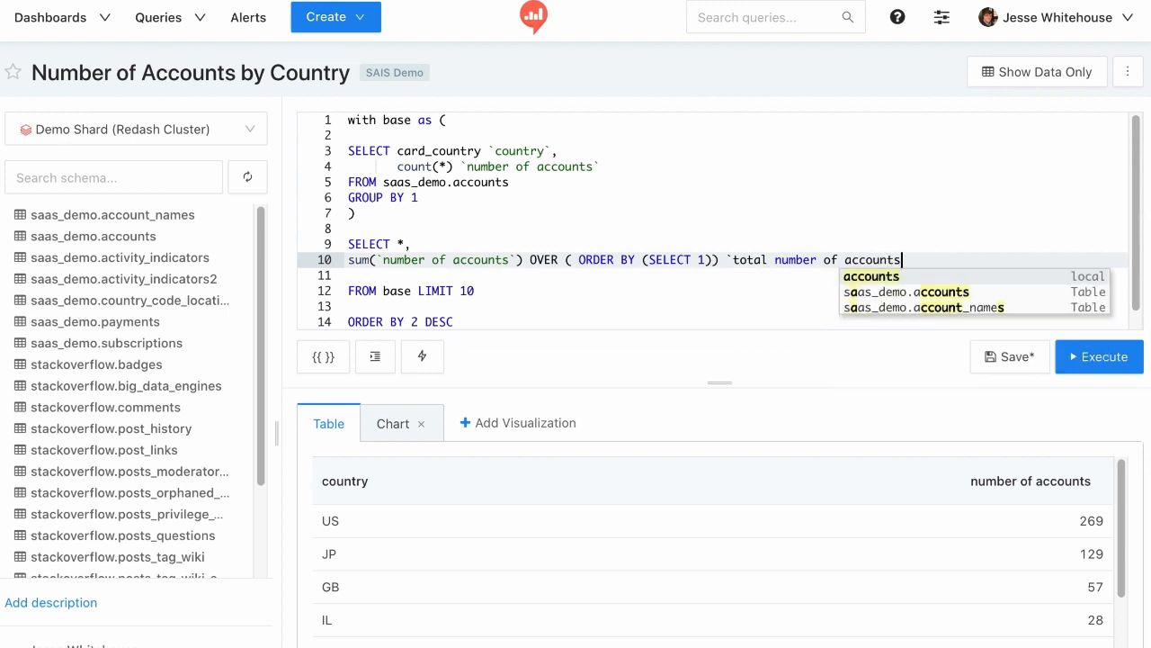
type("`")
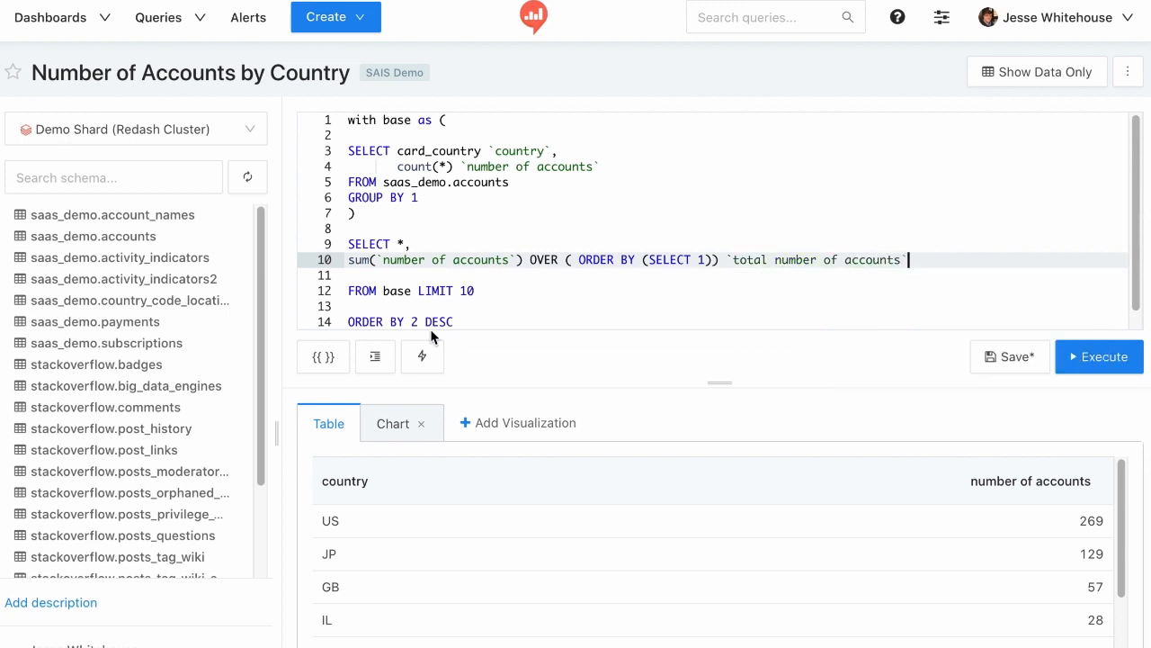
Remove the extra LIMIT 10 after FROM base, execute the query and save it.
left_click(1101, 351)
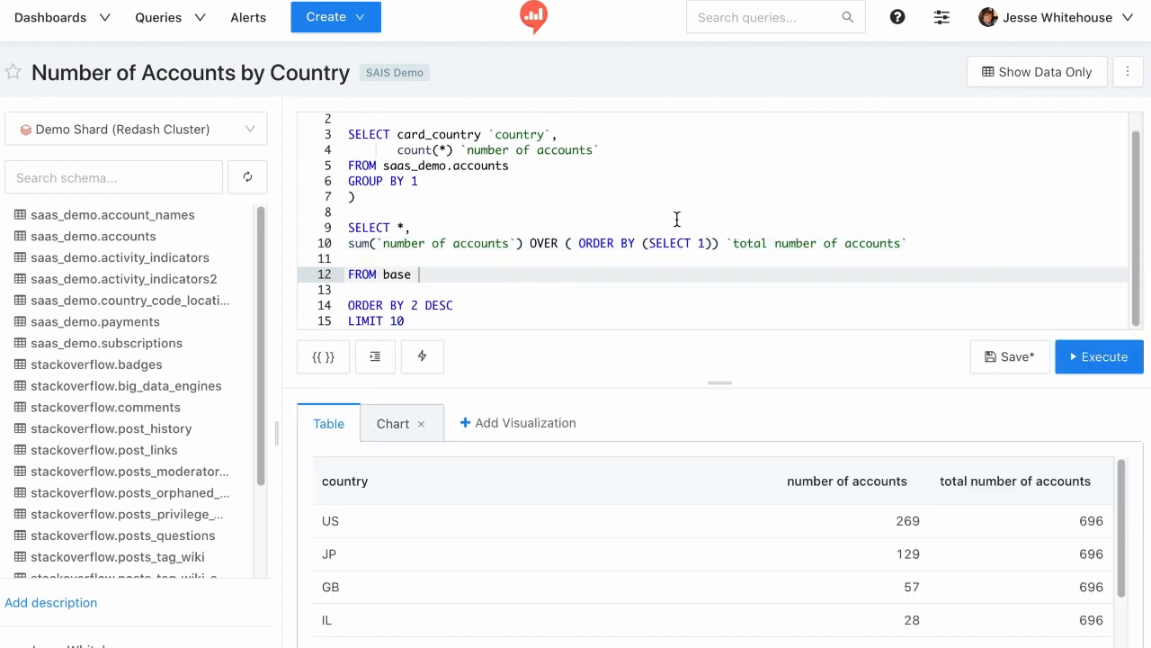
left_click(988, 360)
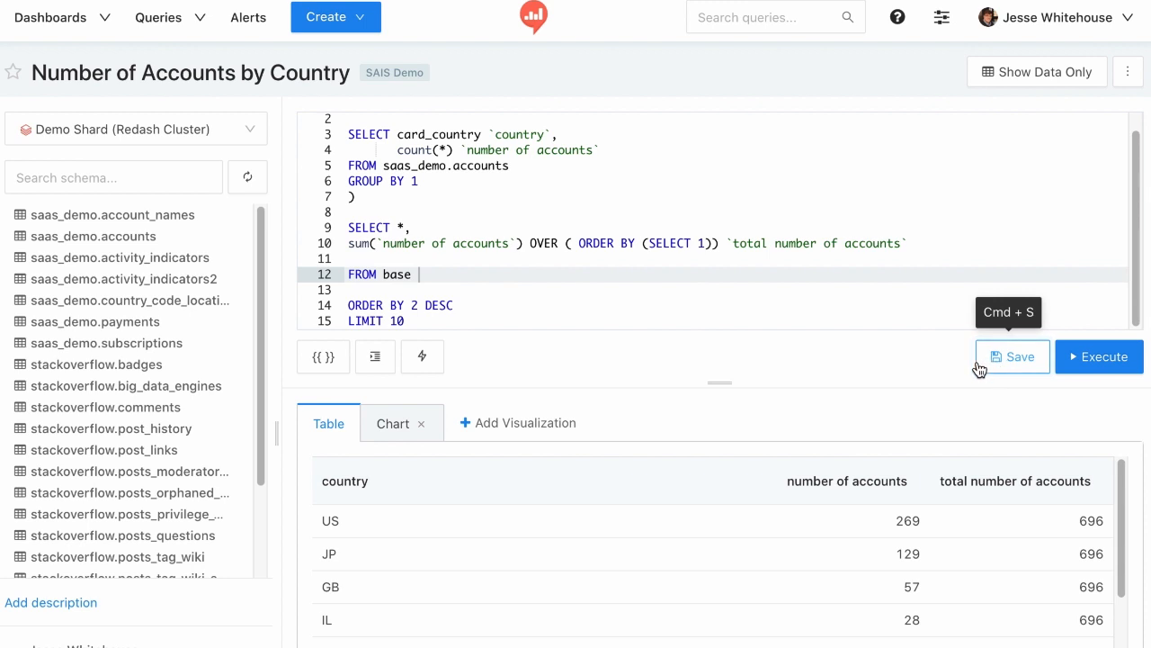
In the data-only view, hide the total number of accounts column from the table visualization, save it and display the chart.
left_click(1024, 78)
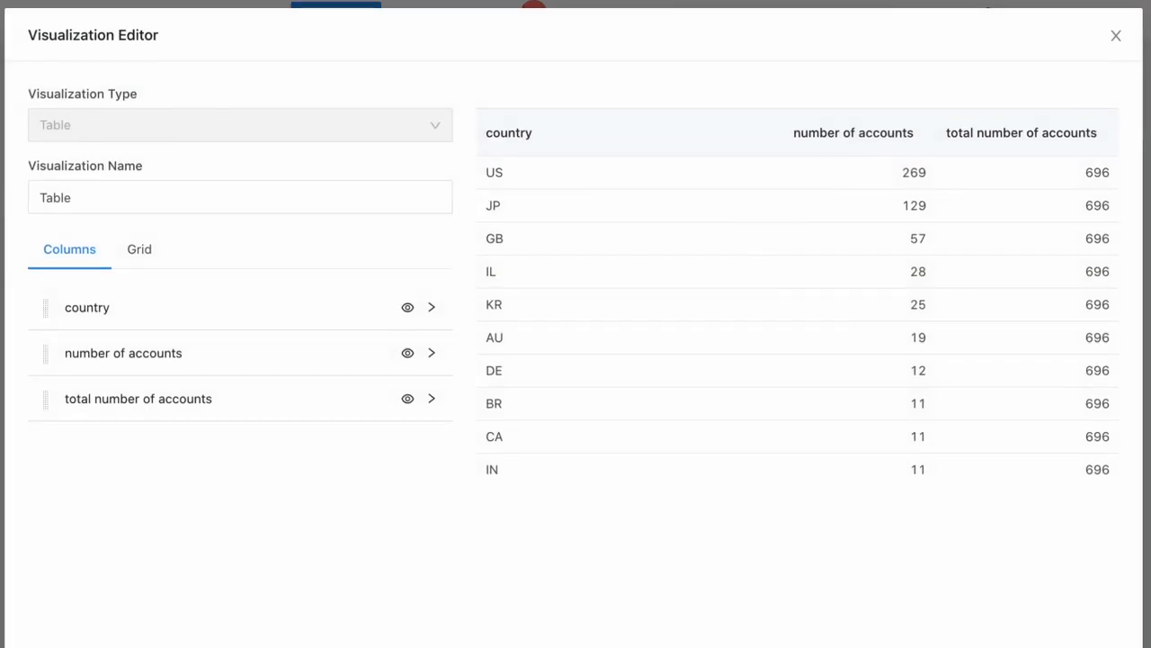
left_click(408, 400)
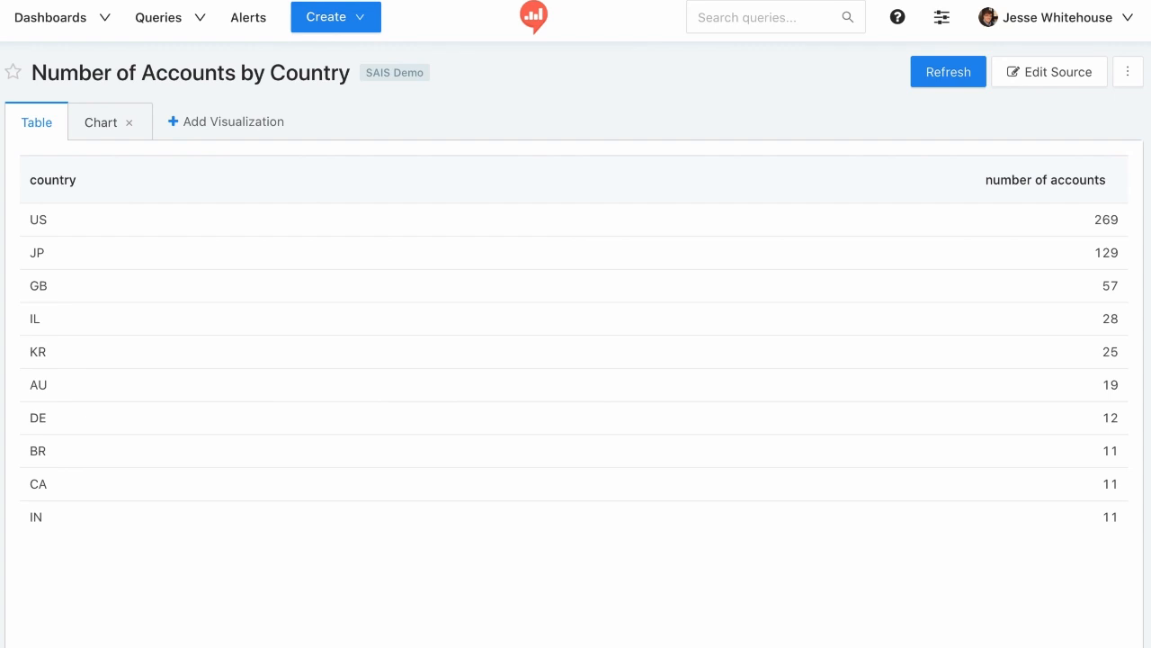
left_click(108, 121)
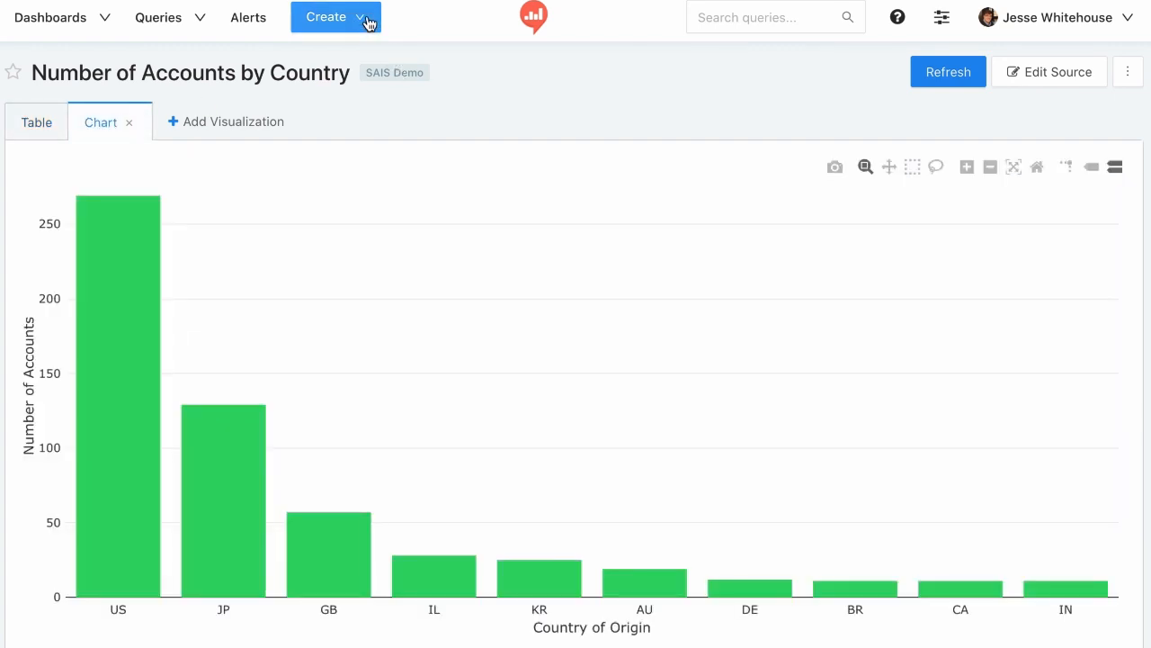
Create a new alert and choose Number of Accounts by Country as the query to monitor.
left_click(368, 23)
left_click(350, 121)
left_click(279, 194)
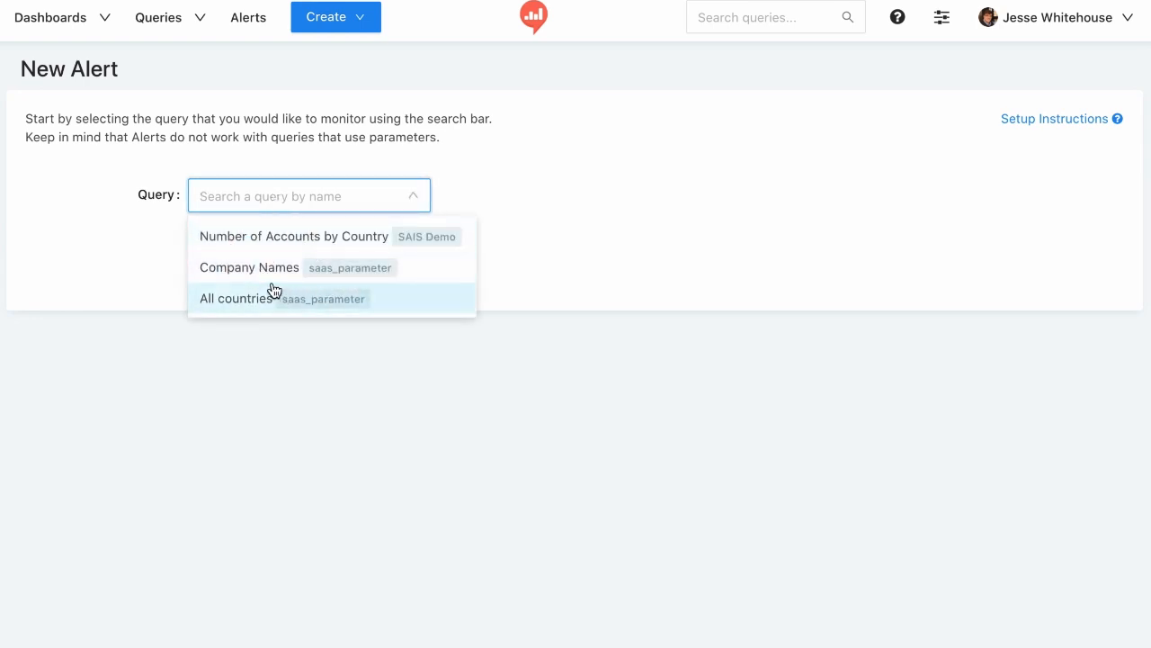
type("number")
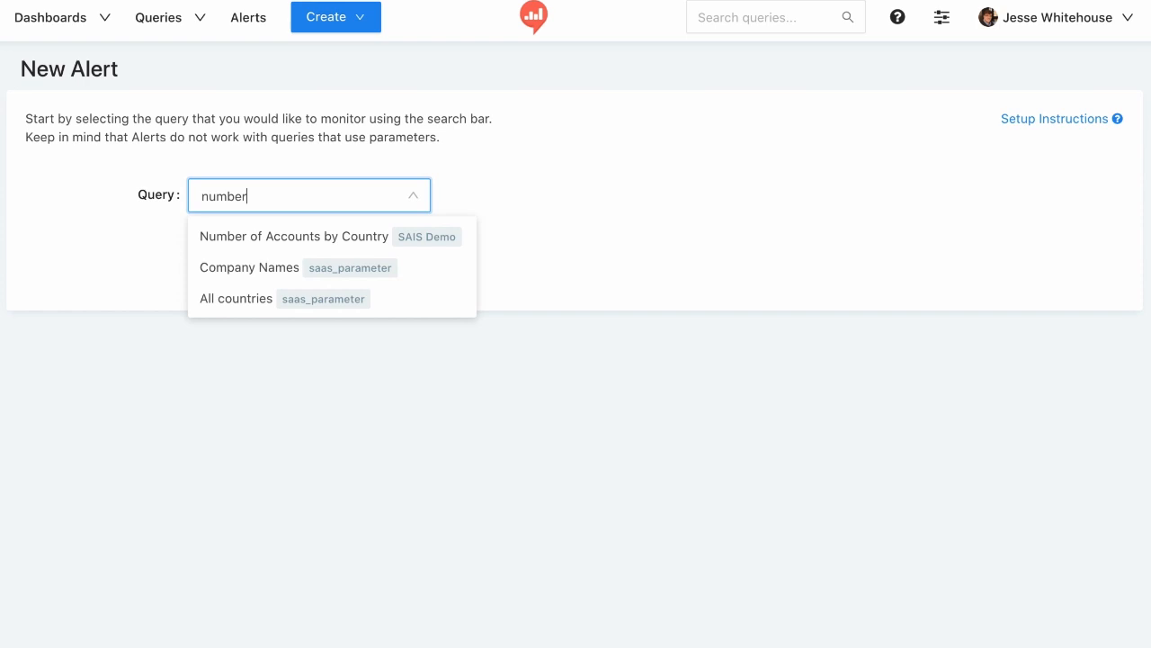
left_click(262, 236)
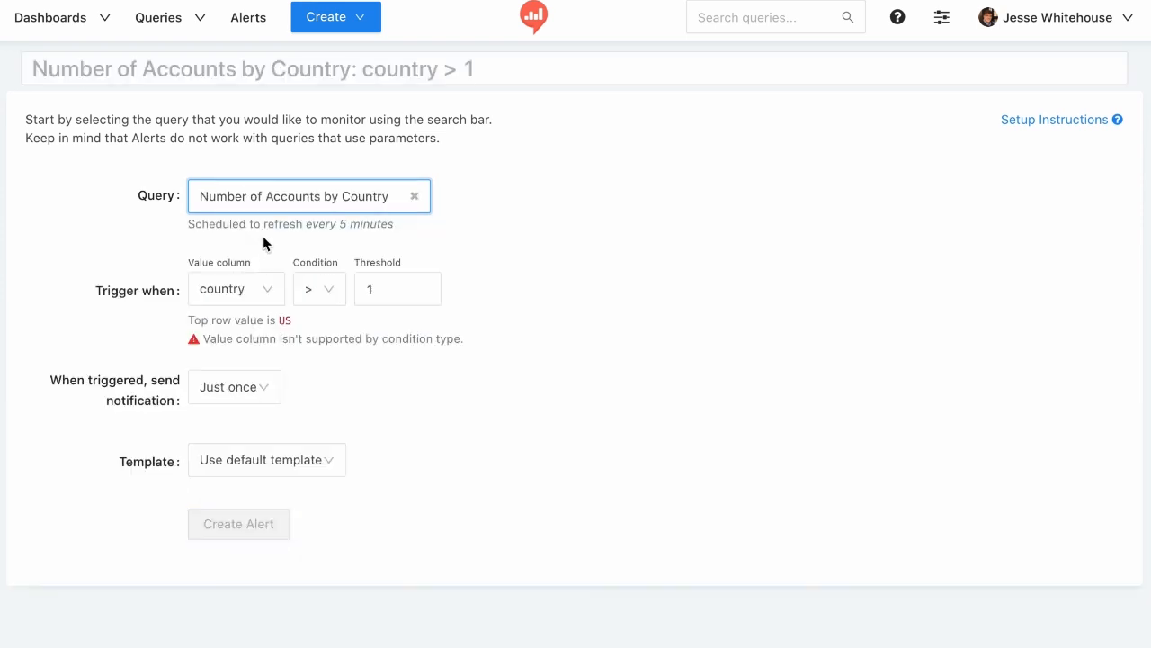
Set the alert to trigger when total number of accounts is greater than 690.
left_click(270, 295)
left_click(273, 392)
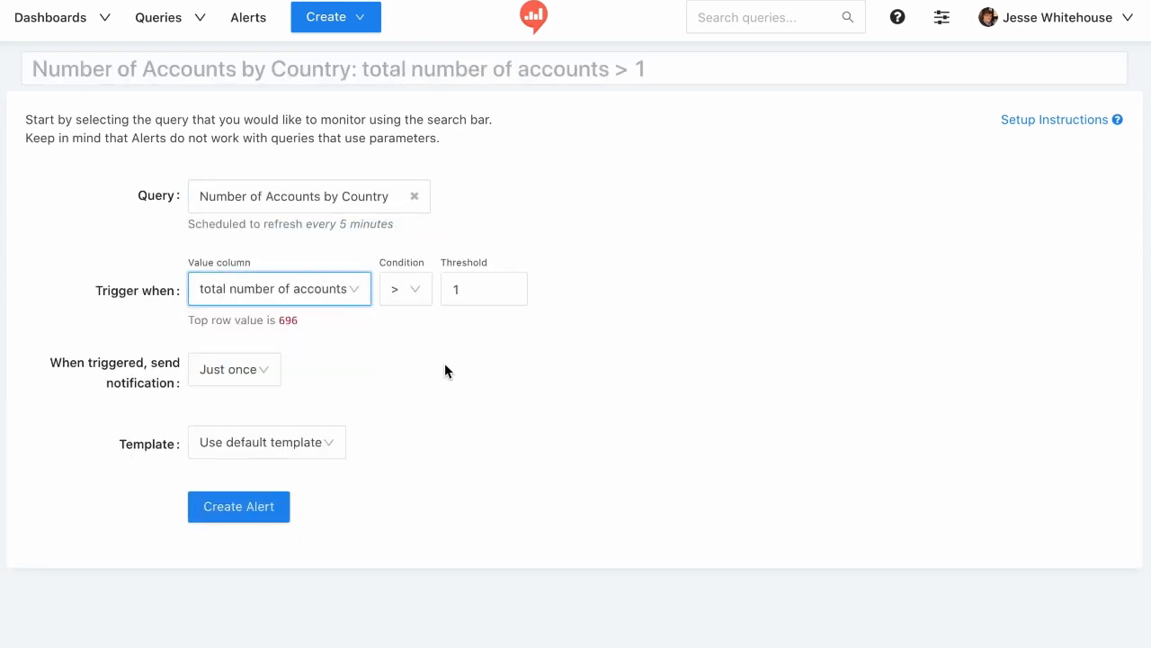
left_click_drag(472, 289, 438, 297)
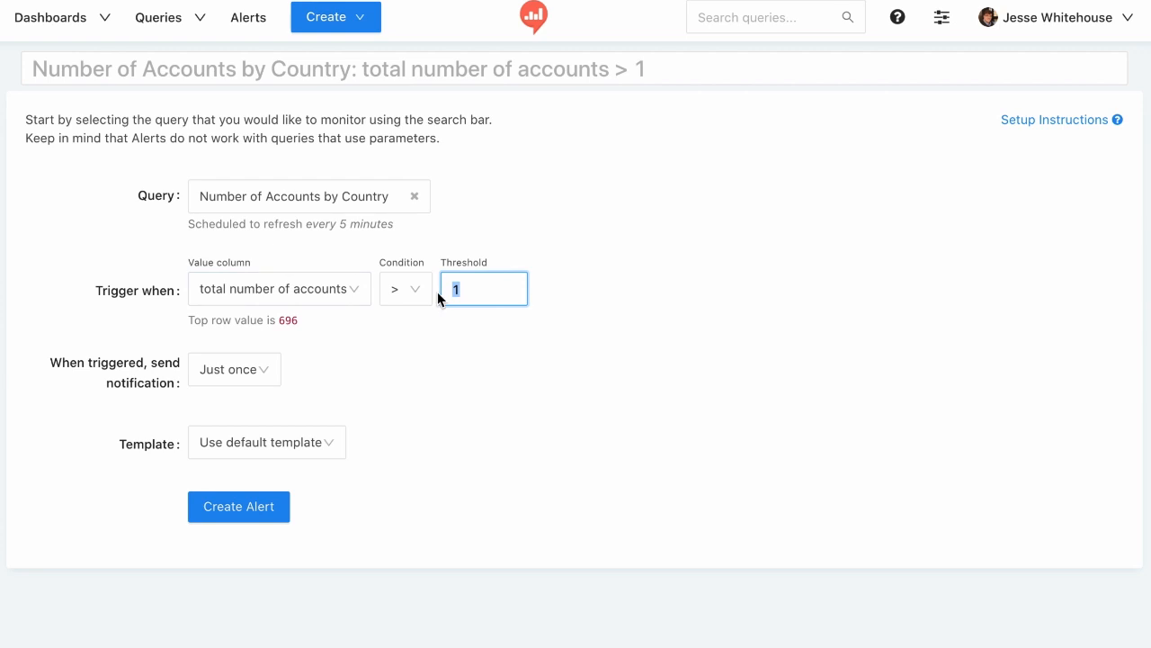
type("690")
left_click(448, 393)
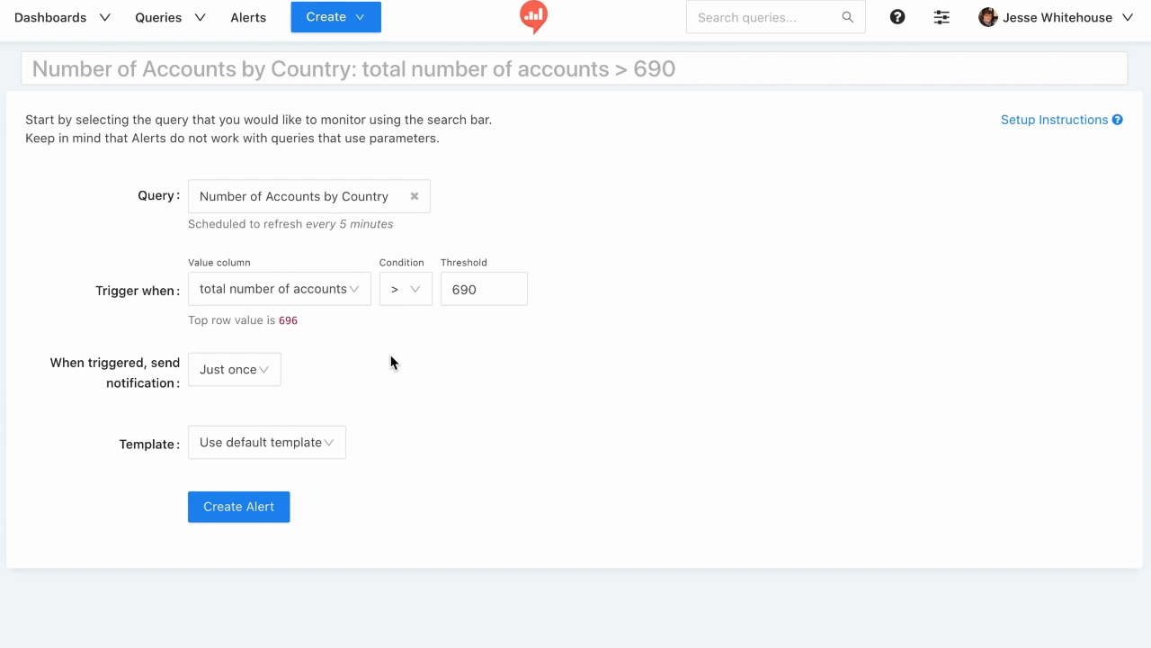
Switch the notification to a custom template with subject Congratulations! and insert the saved HTML image snippet as its body.
left_click(340, 443)
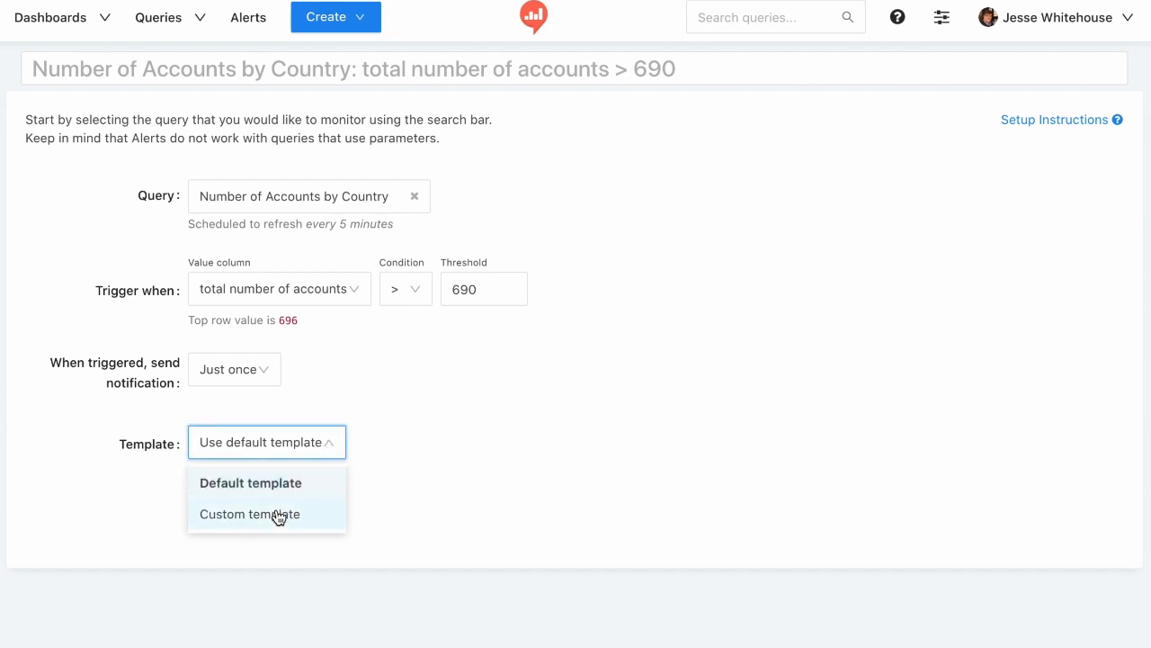
left_click(278, 515)
left_click(259, 534)
type("Congratulations!")
left_click(319, 585)
left_click(309, 636)
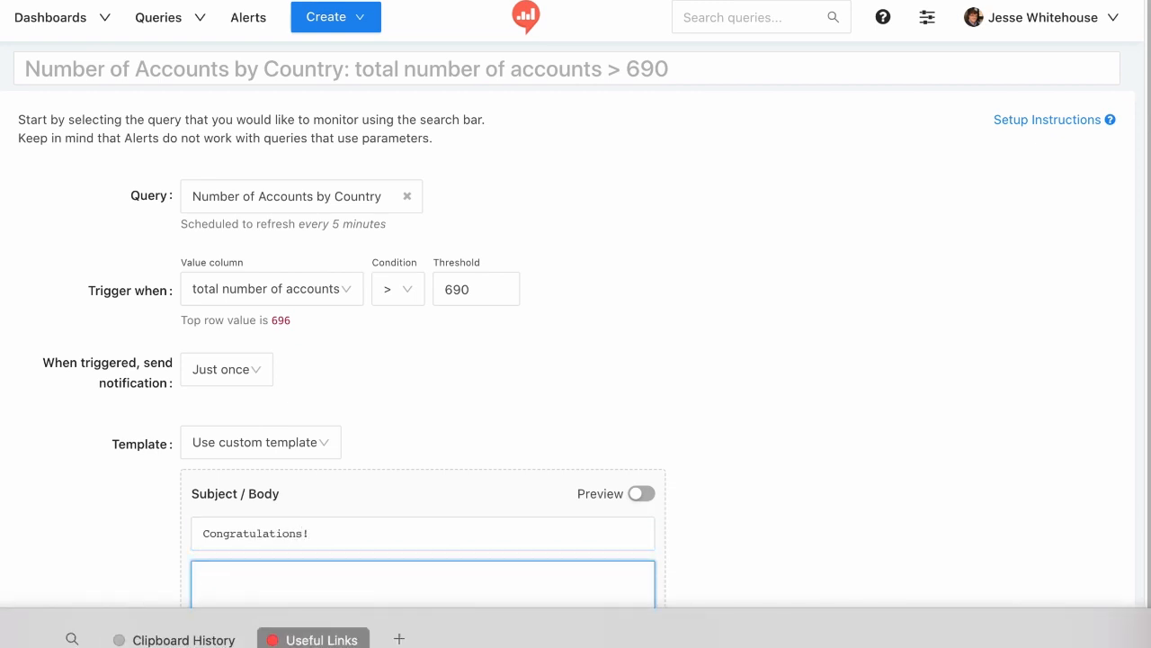
double_click(455, 644)
Create the alert and enable the existing e-mail destination for it.
scroll(717, 594, "down", 2)
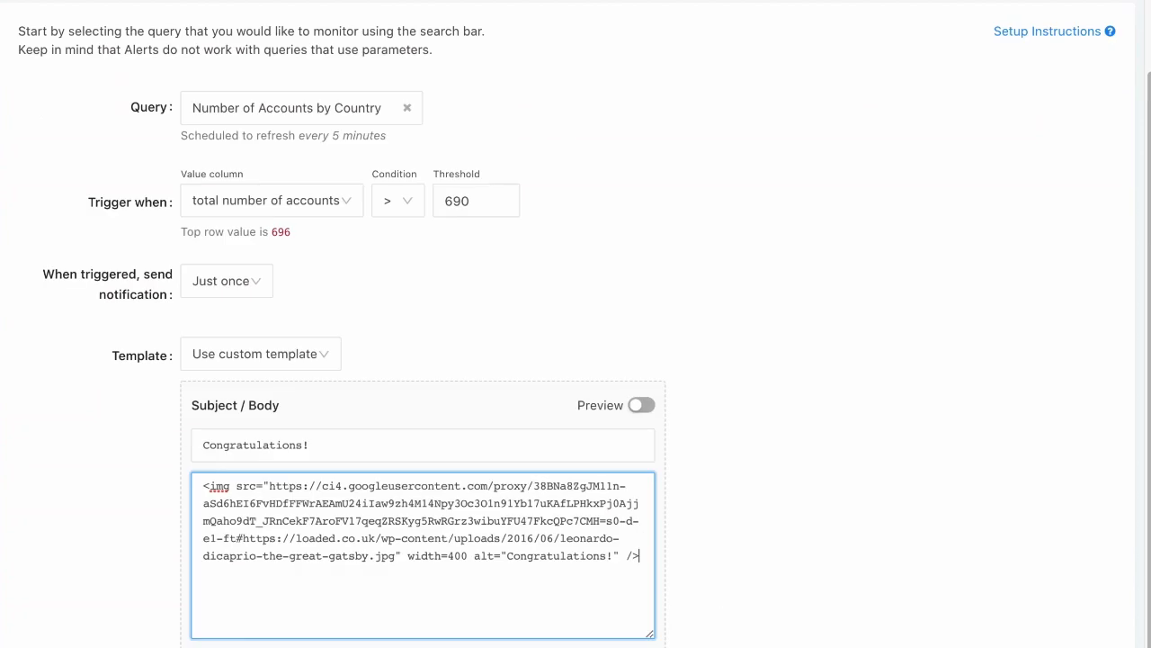
left_click(360, 644)
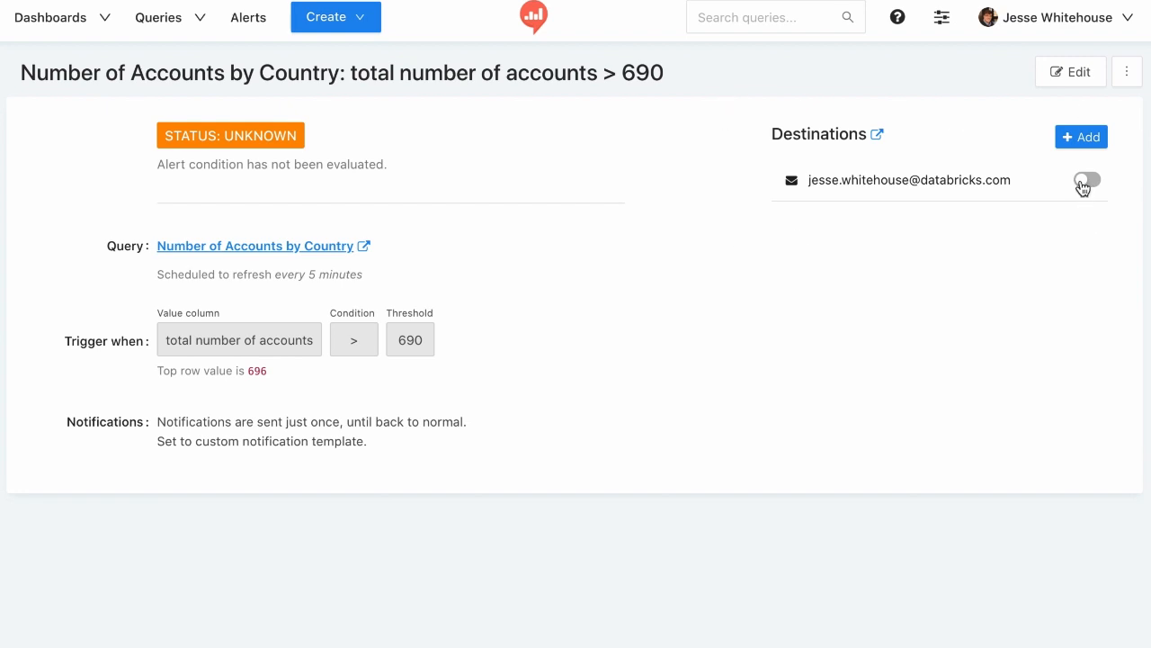
left_click(1085, 181)
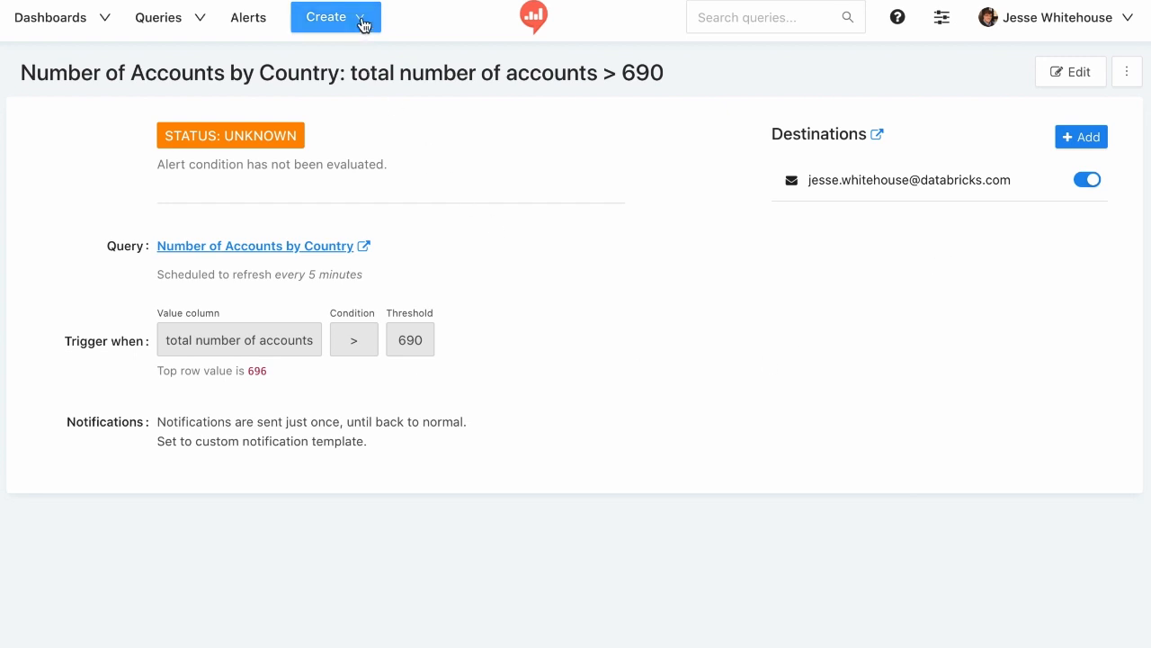
Create a new dashboard named SAIS Dashboard.
left_click(363, 21)
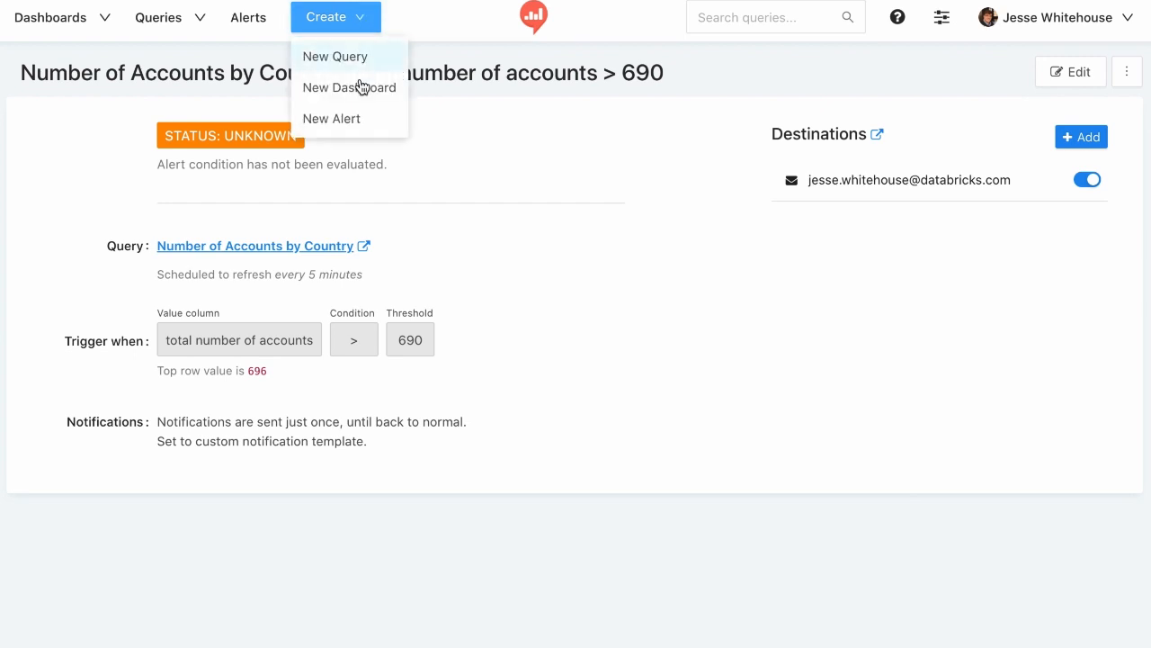
left_click(364, 97)
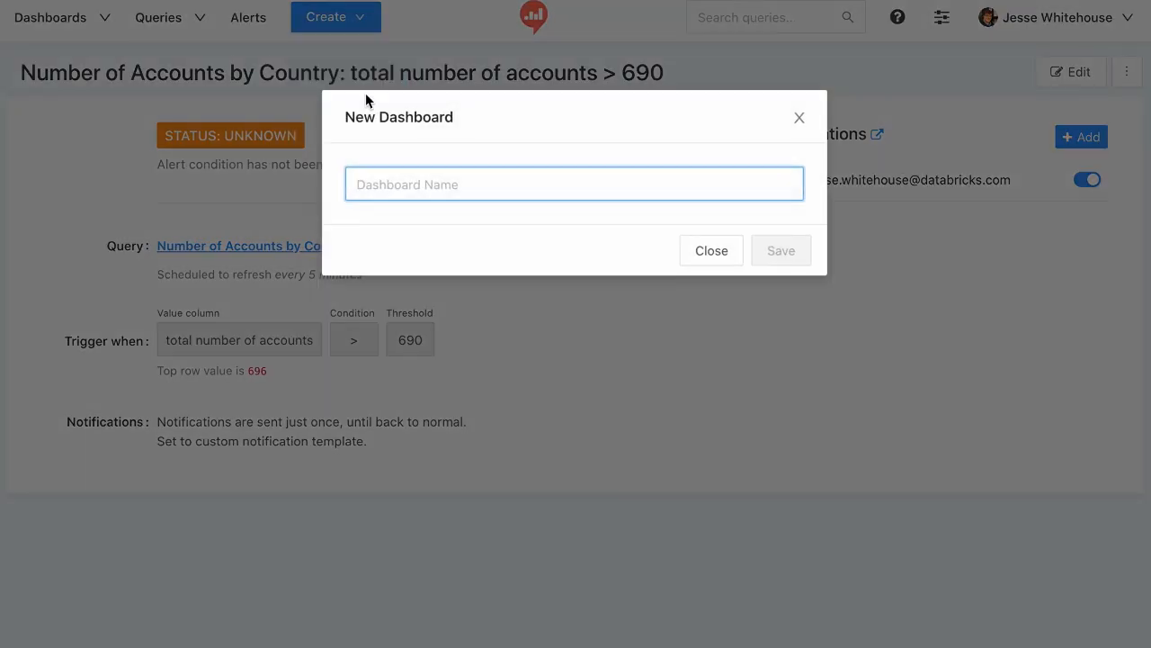
type("SAIS Da")
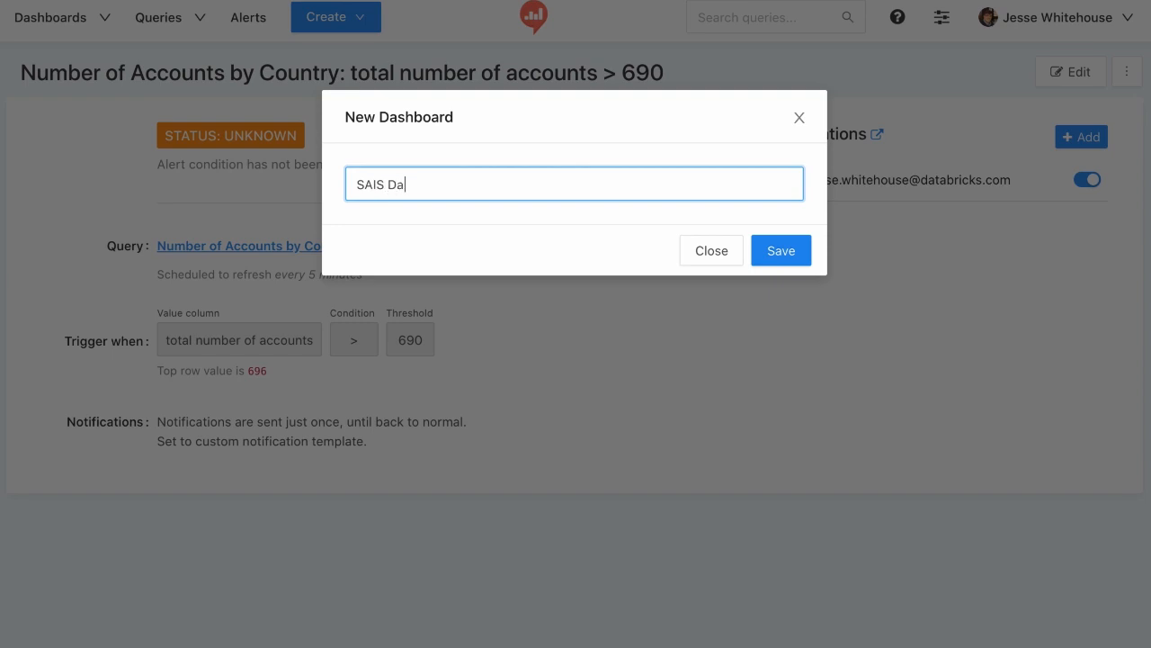
type("shboard")
left_click(778, 256)
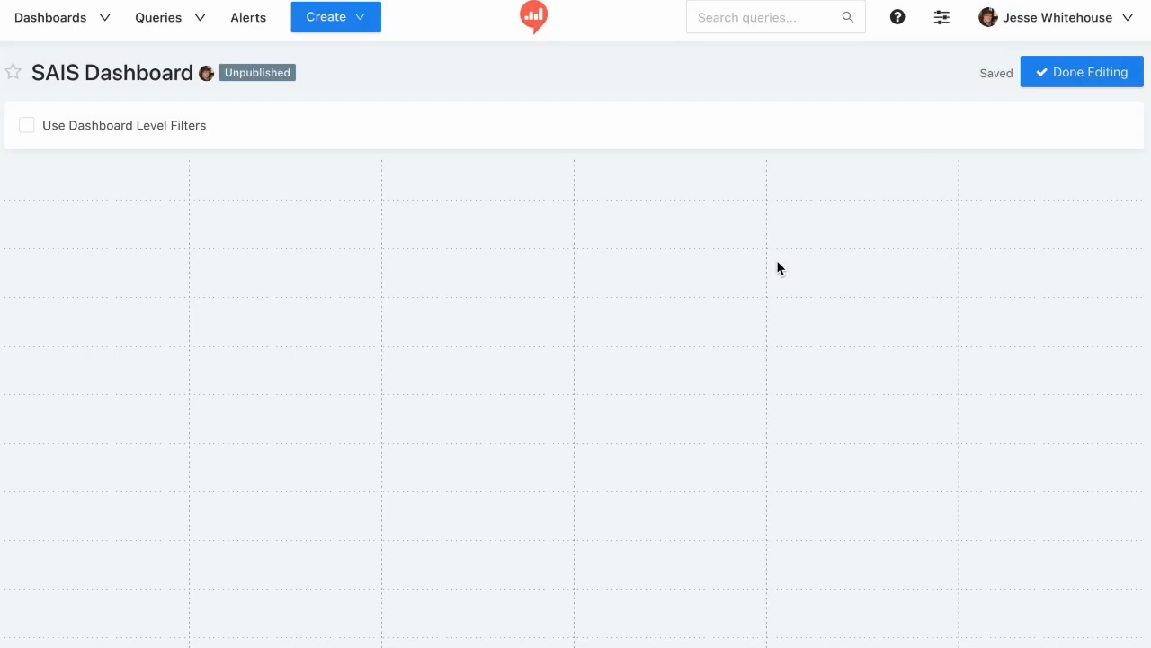
Add the Chart visualization of Number of Accounts by Country as a widget and enlarge it to four grid columns wide.
left_click(1082, 644)
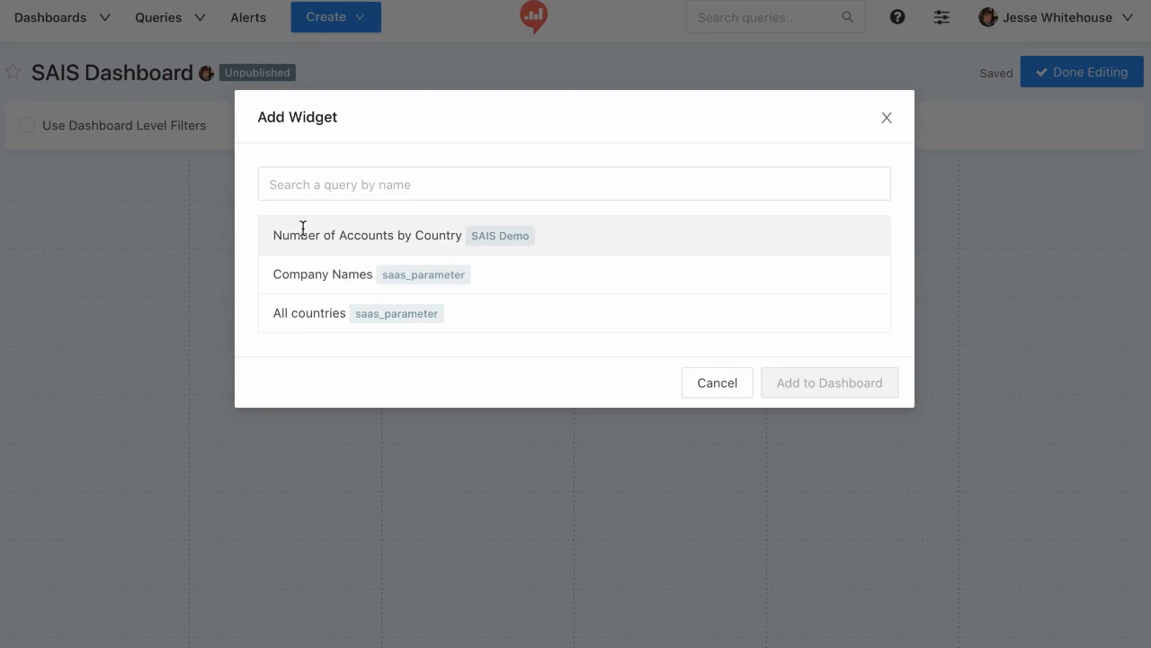
left_click(332, 234)
left_click(323, 265)
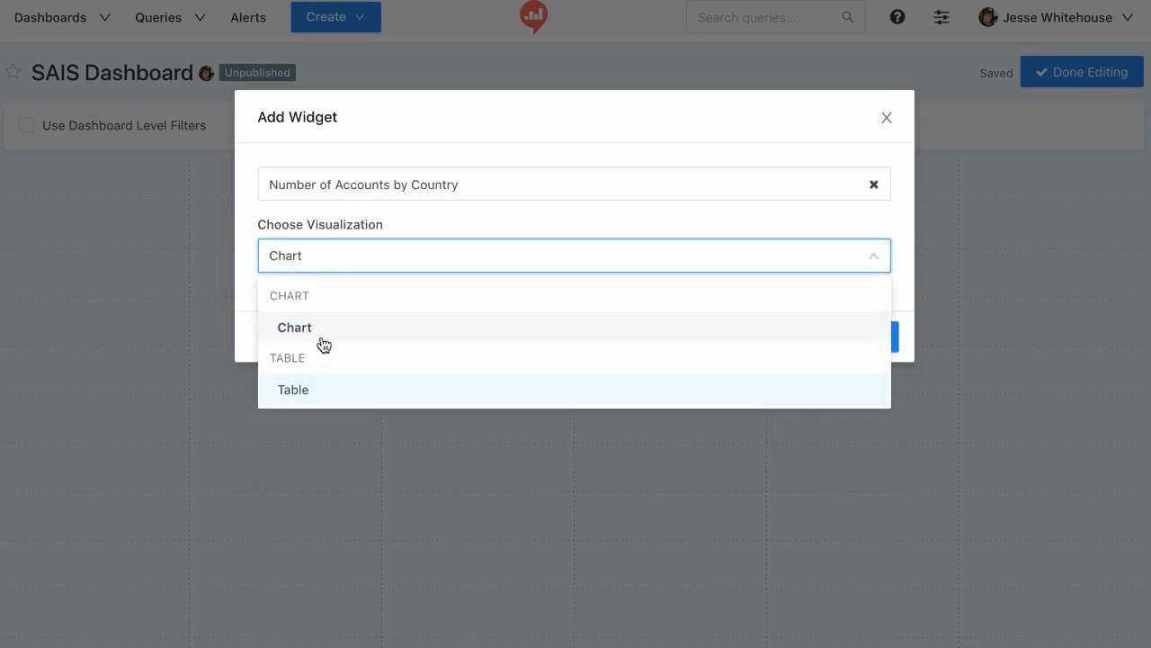
left_click(319, 334)
left_click(864, 346)
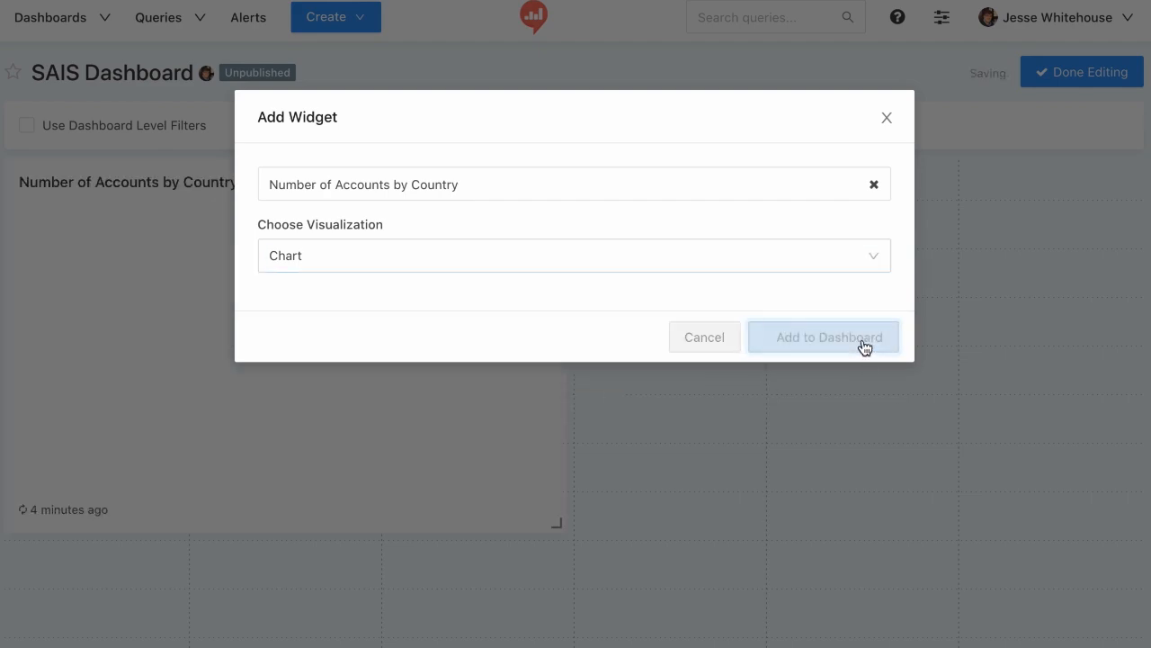
left_click_drag(558, 527, 740, 582)
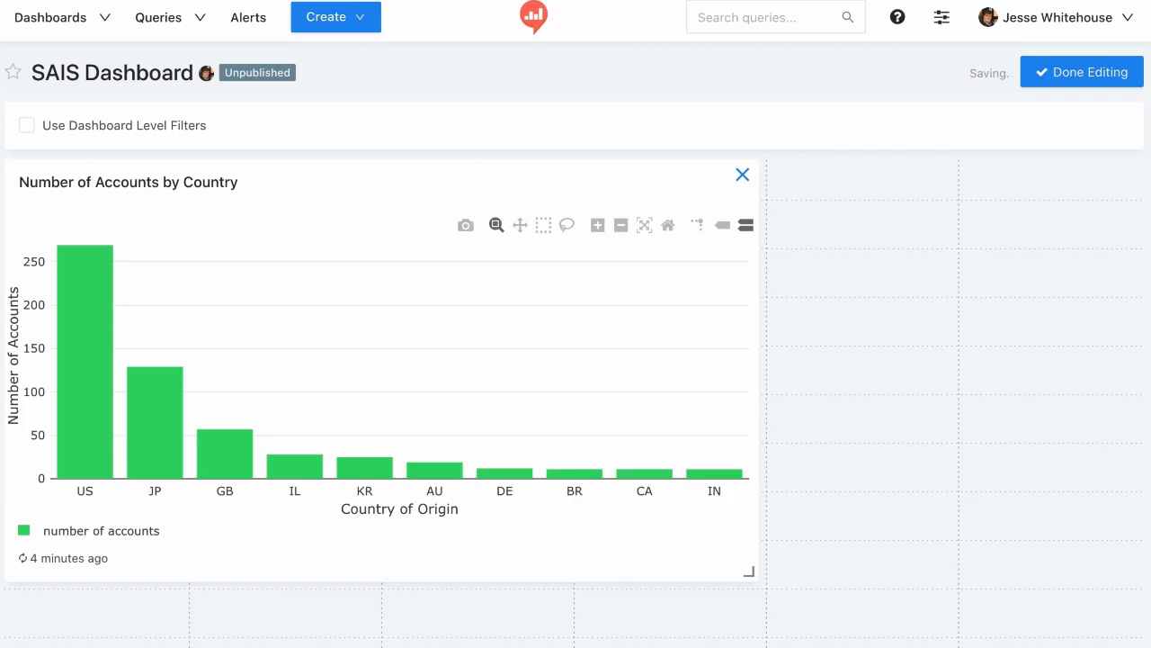
Add the Table visualization of Number of Accounts by Country to the dashboard as a second widget.
left_click(1079, 645)
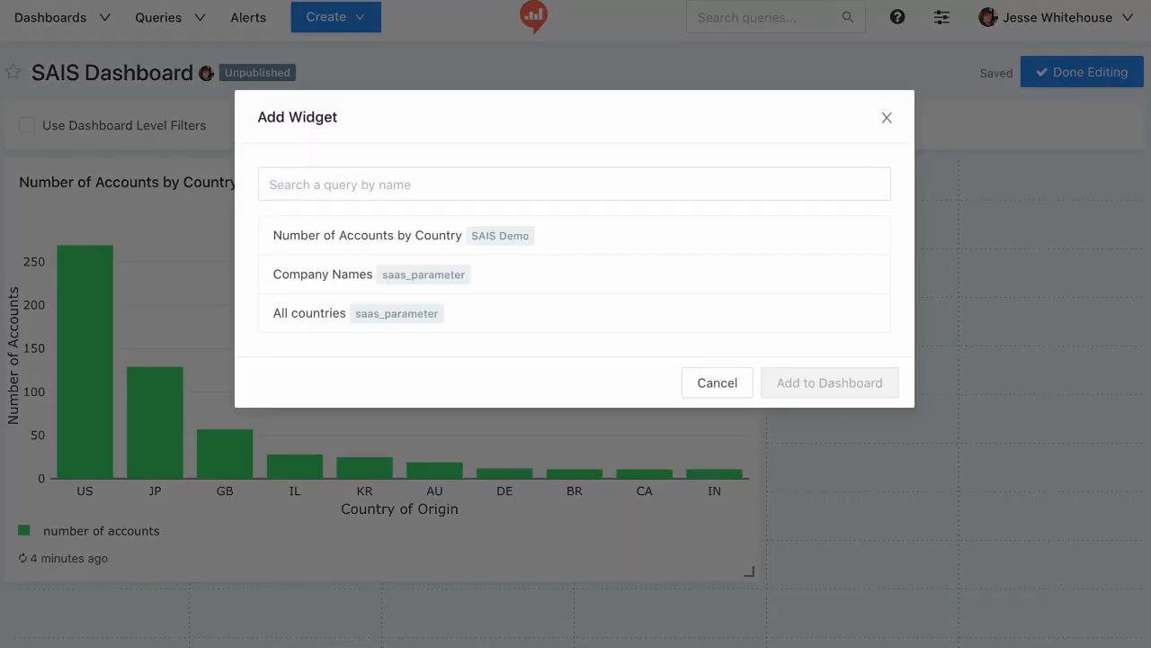
left_click(368, 235)
left_click(339, 257)
left_click(320, 389)
left_click(863, 336)
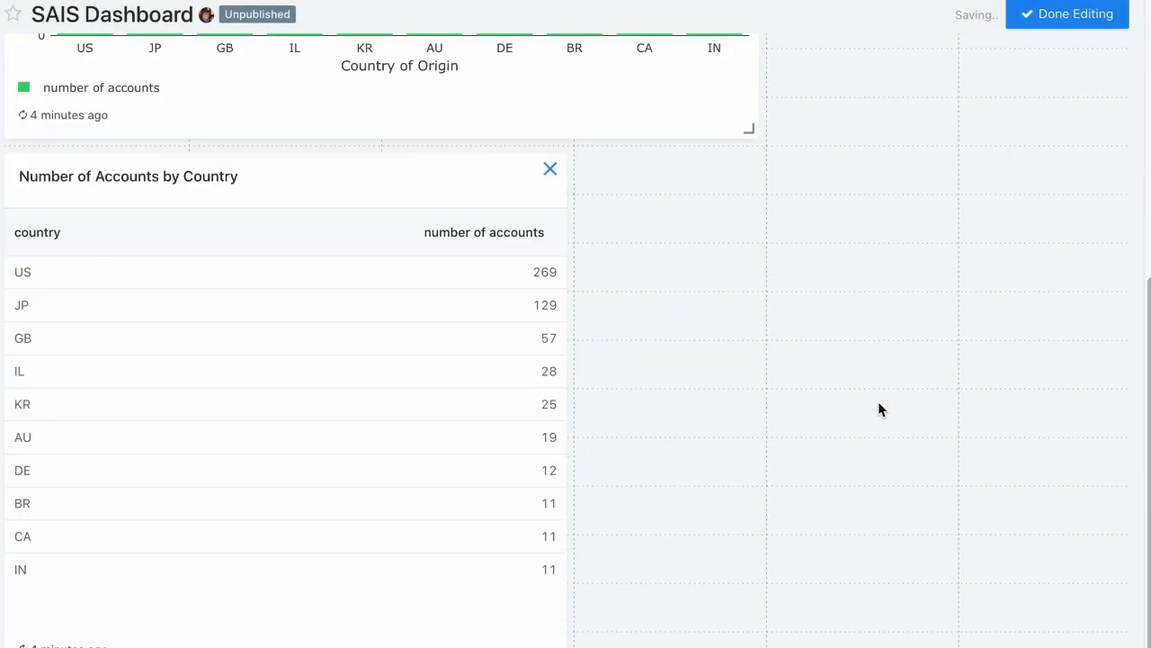
Place the table widget to the right of the chart, make the chart as tall as the table and finish editing the dashboard.
left_click_drag(162, 205, 946, 162)
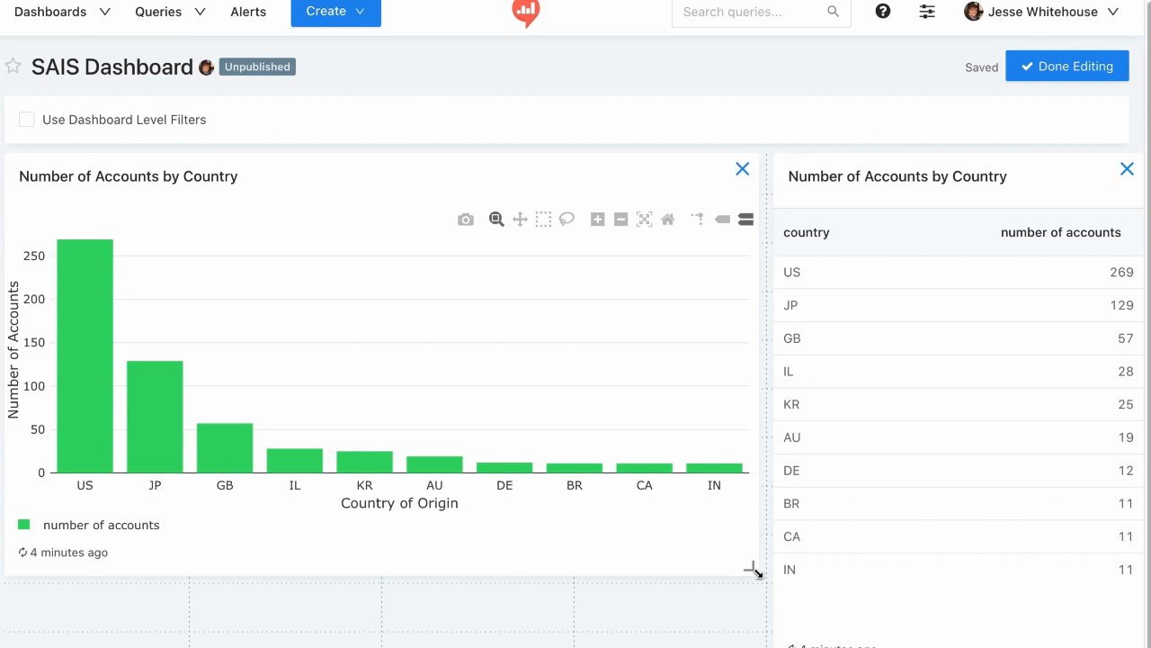
left_click_drag(753, 567, 752, 643)
left_click(1067, 67)
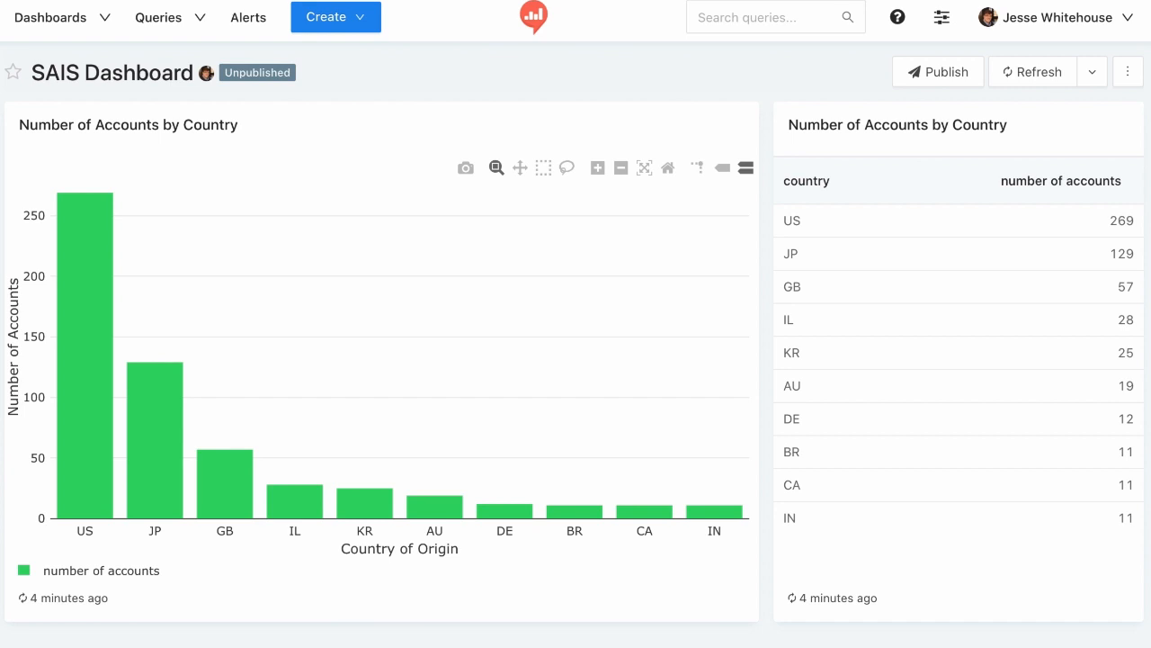
Search the queries for mrr and open MRR Breakdown to view its results table.
left_click(713, 22)
type("mrr")
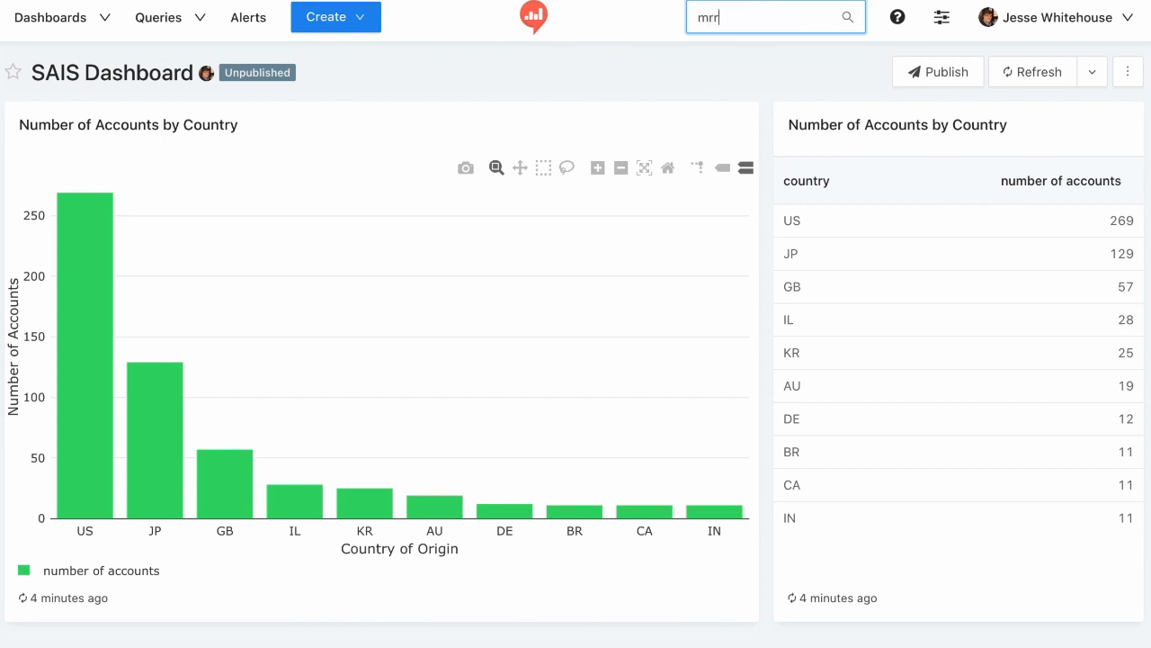
key("Return")
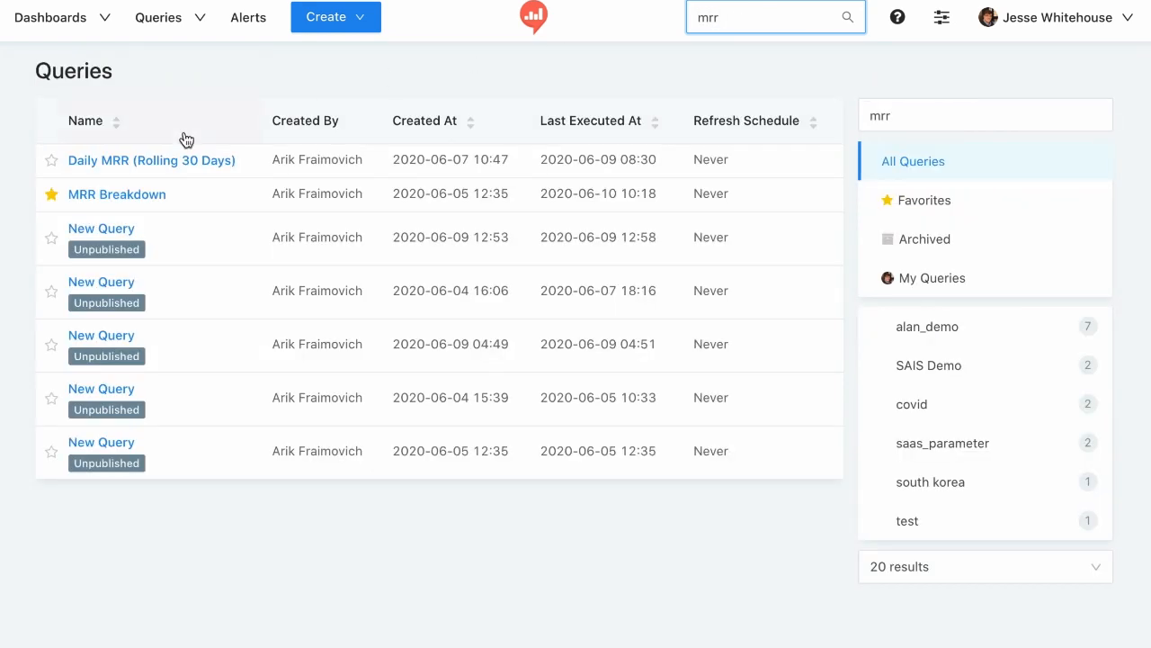
left_click(135, 195)
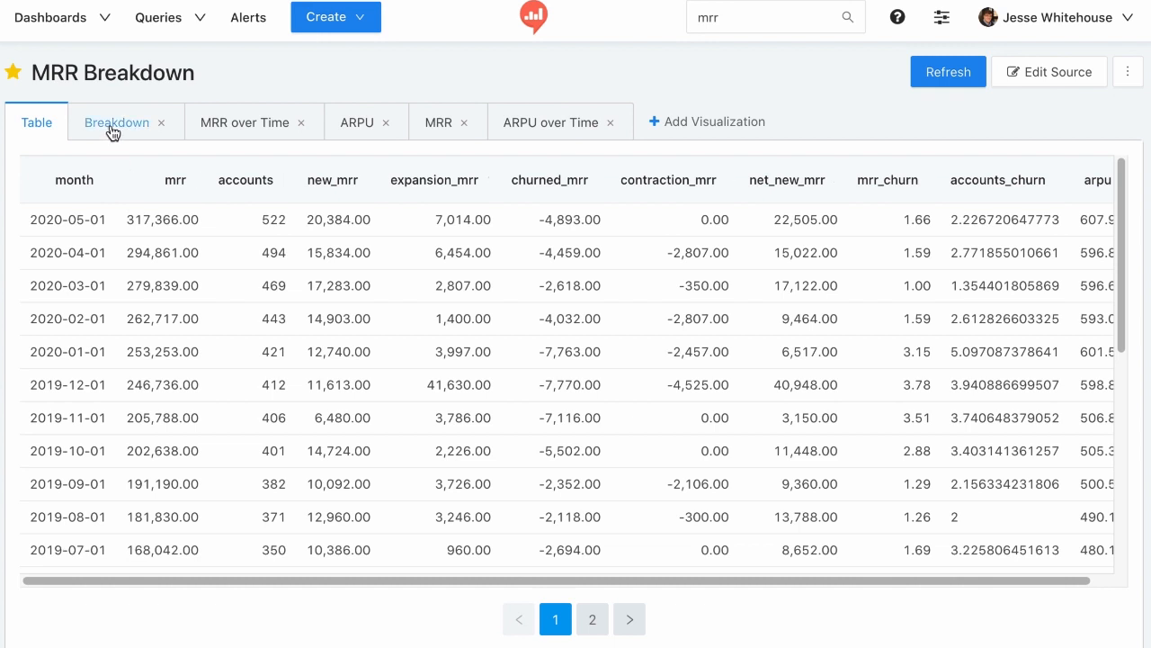
scroll(203, 405, "down", 4)
scroll(126, 409, "up", 4)
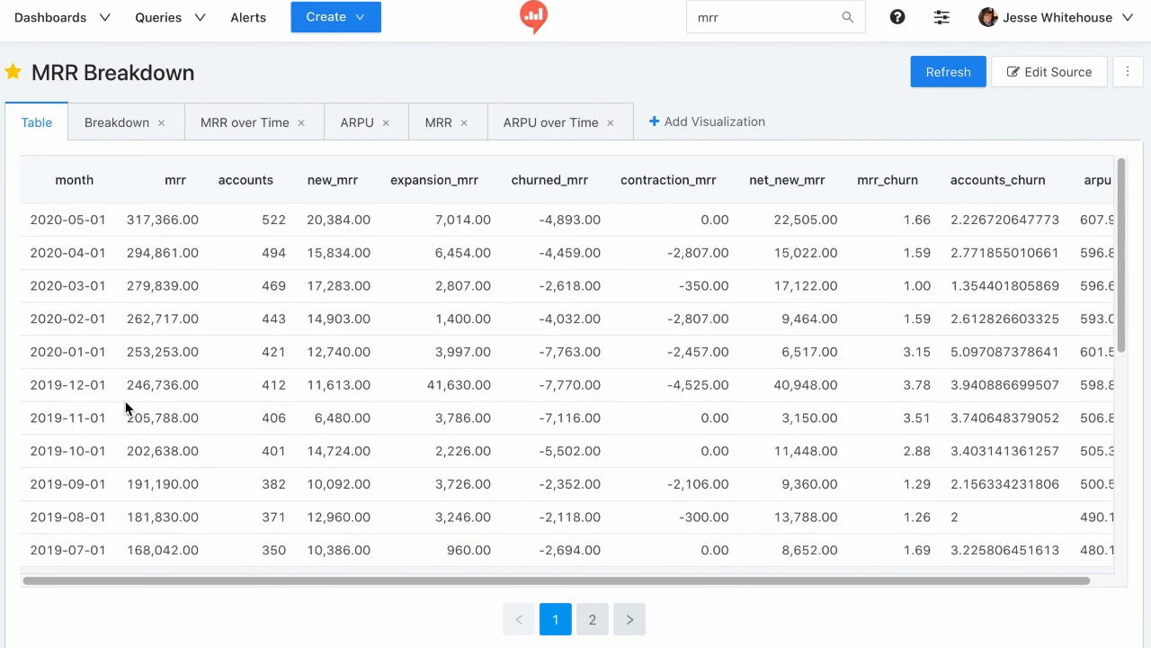
Fork the MRR Breakdown query and rename the copy as MRR Breakdown with date filter.
left_click(1129, 79)
left_click(1060, 110)
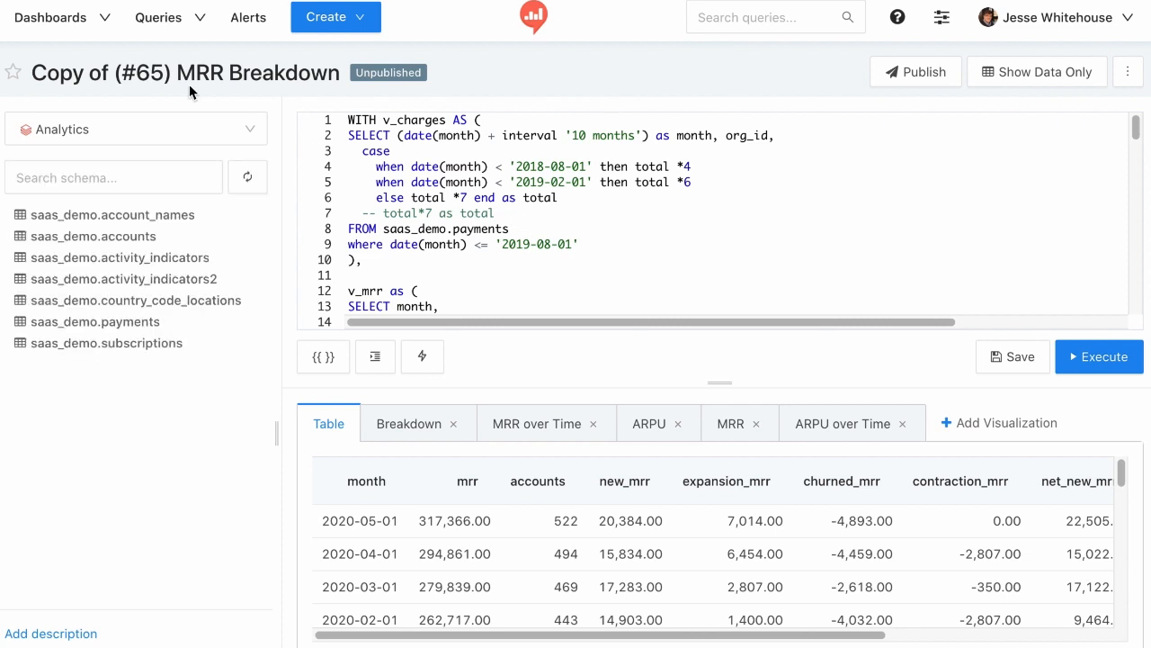
left_click(73, 75)
left_click_drag(87, 77, 41, 75)
key("BackSpace")
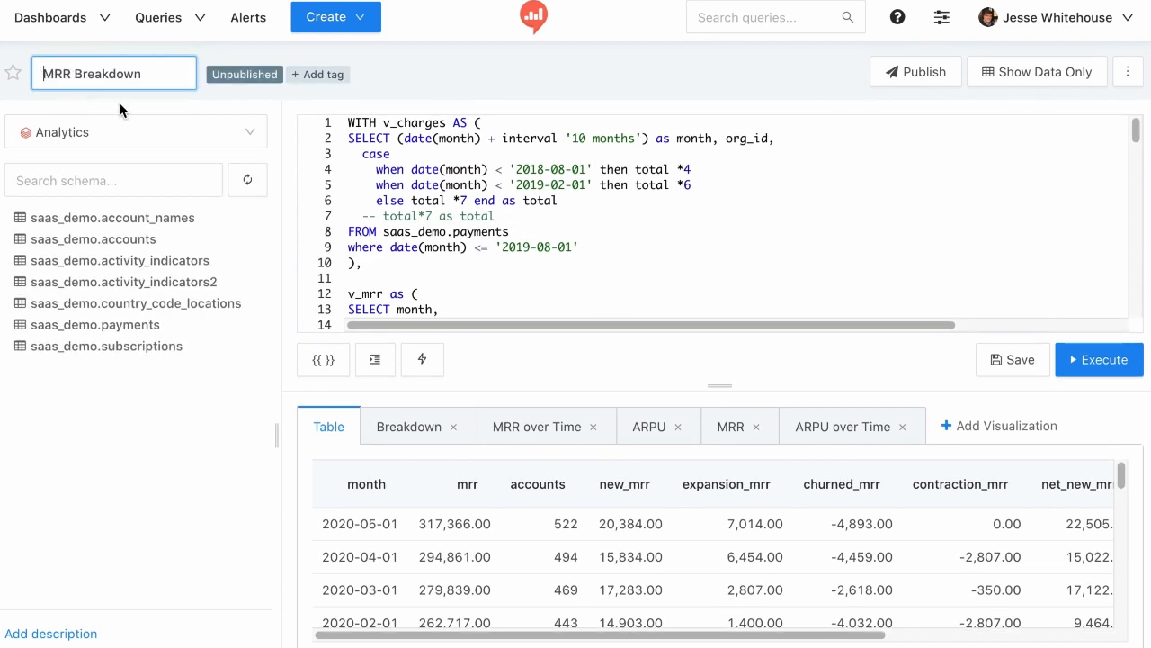
type("with date filt")
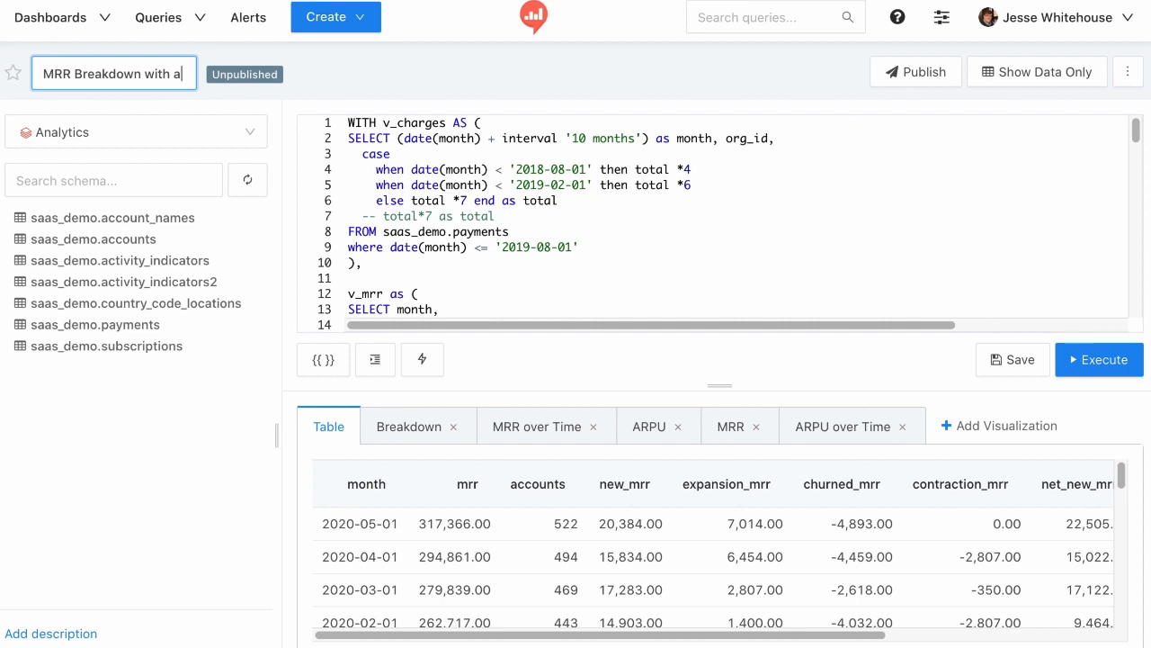
type("er")
key("Return")
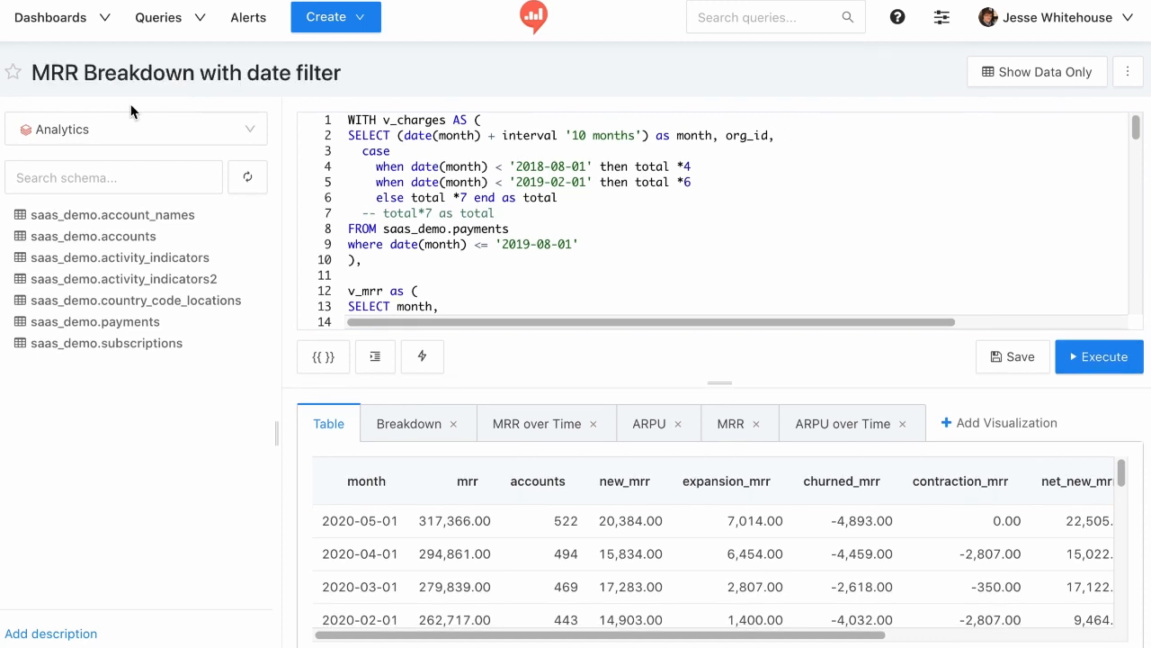
Insert blank lines after the final WHERE condition, above ORDER BY month desc, and place the cursor on the first one.
scroll(579, 201, "down", 15)
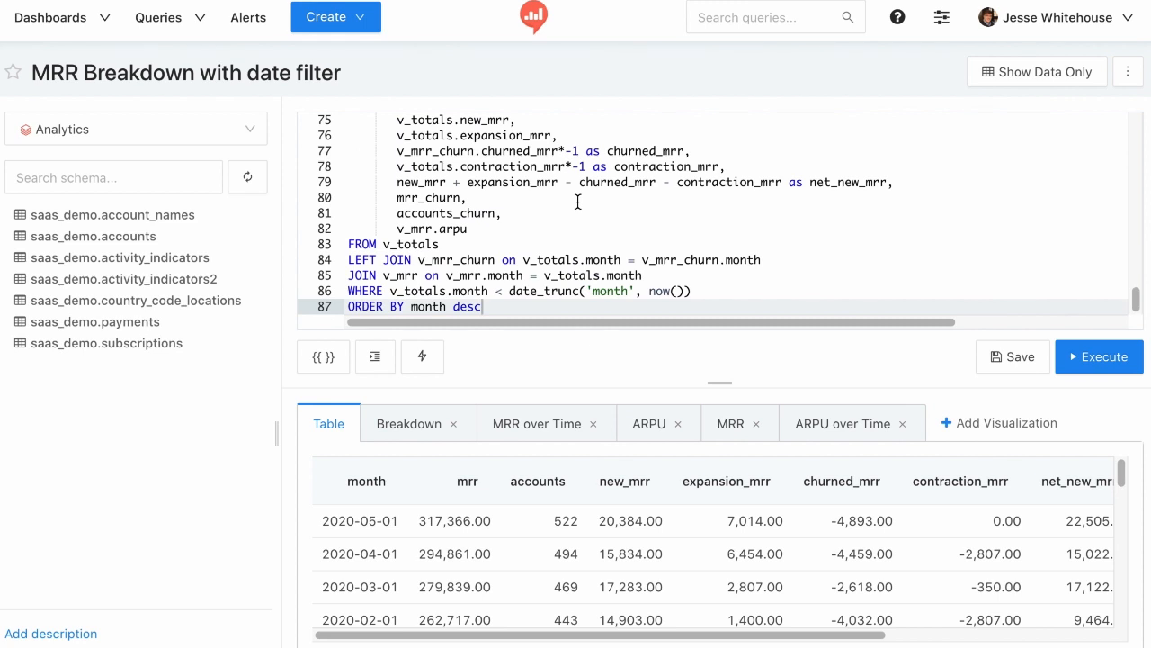
left_click(715, 287)
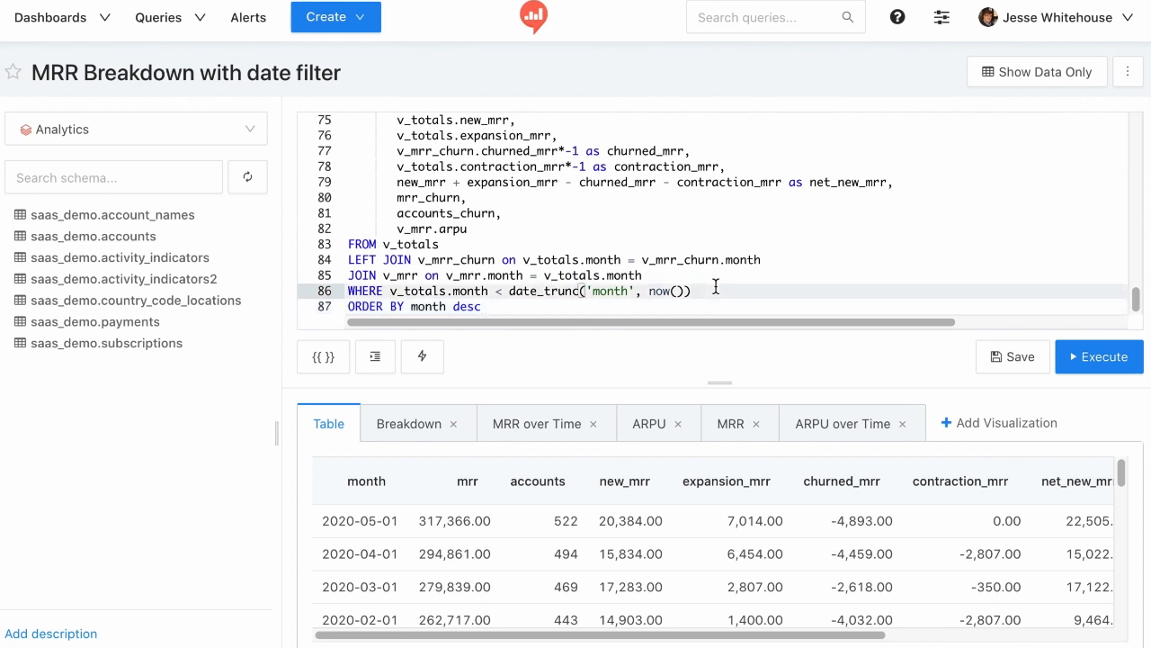
key("Return")
key("Return")
key("Up")
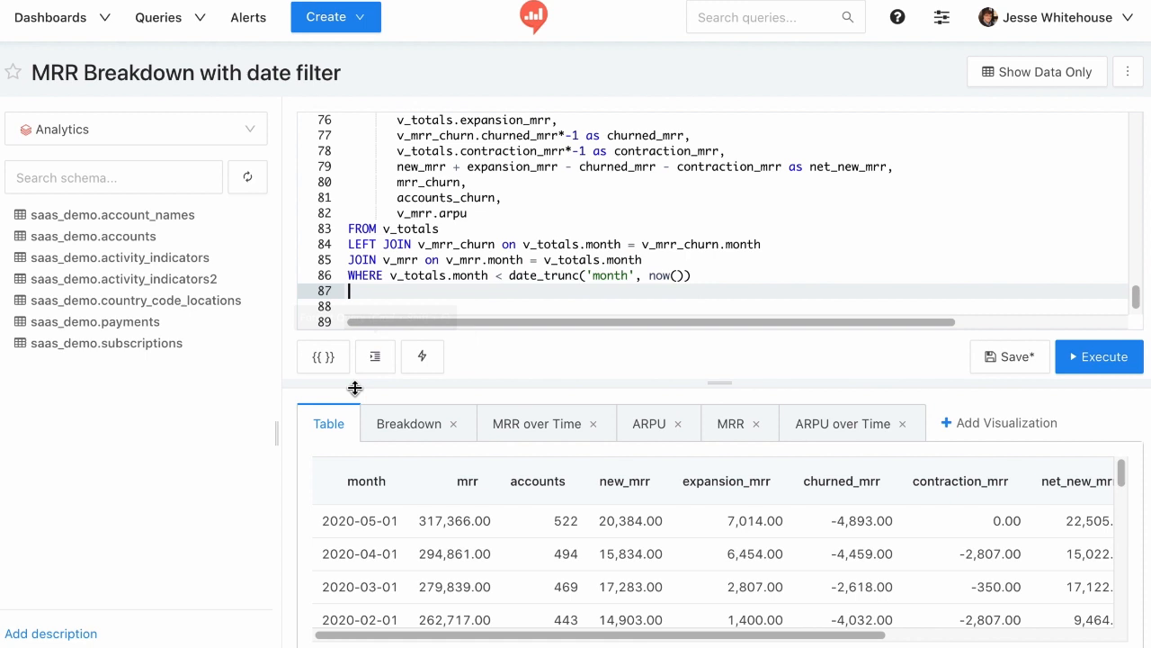
Add a Date Range parameter with keyword time-range and title Time Range below the WHERE line.
left_click(329, 363)
left_click(509, 319)
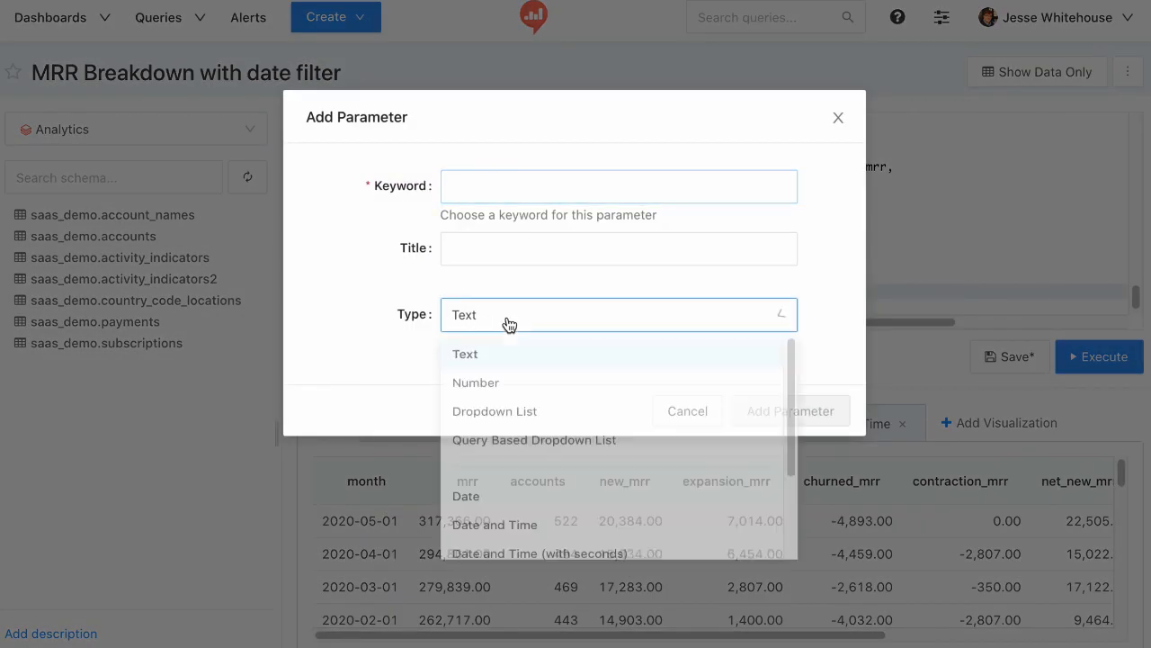
scroll(520, 405, "down", 3)
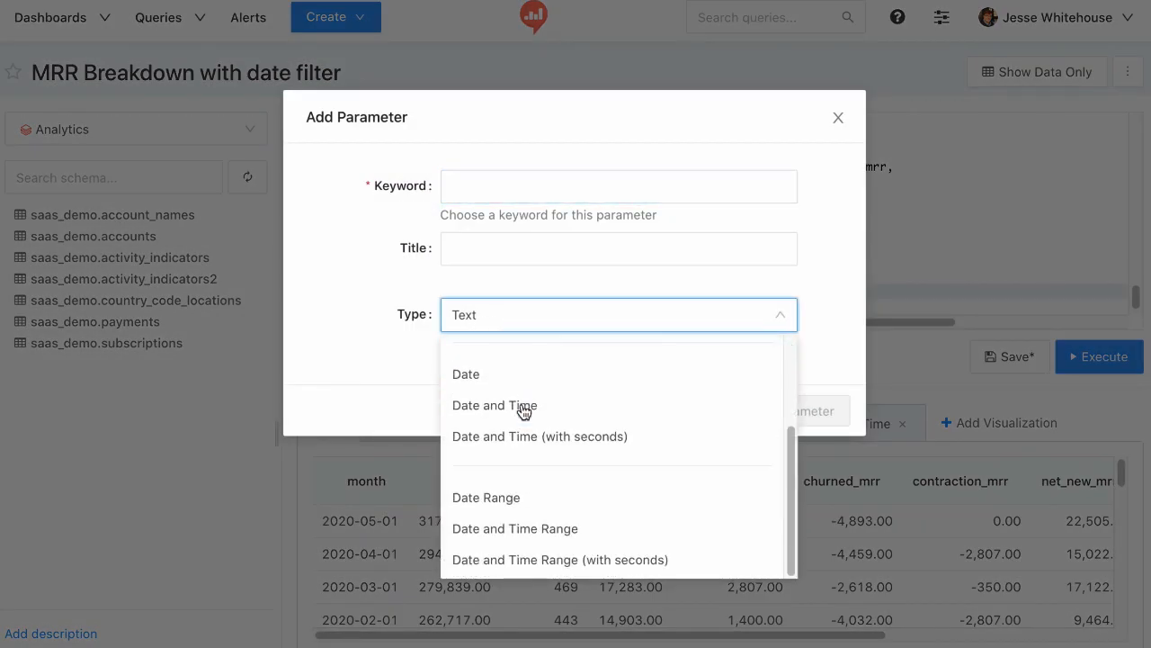
left_click(498, 498)
left_click(474, 184)
type("time-range")
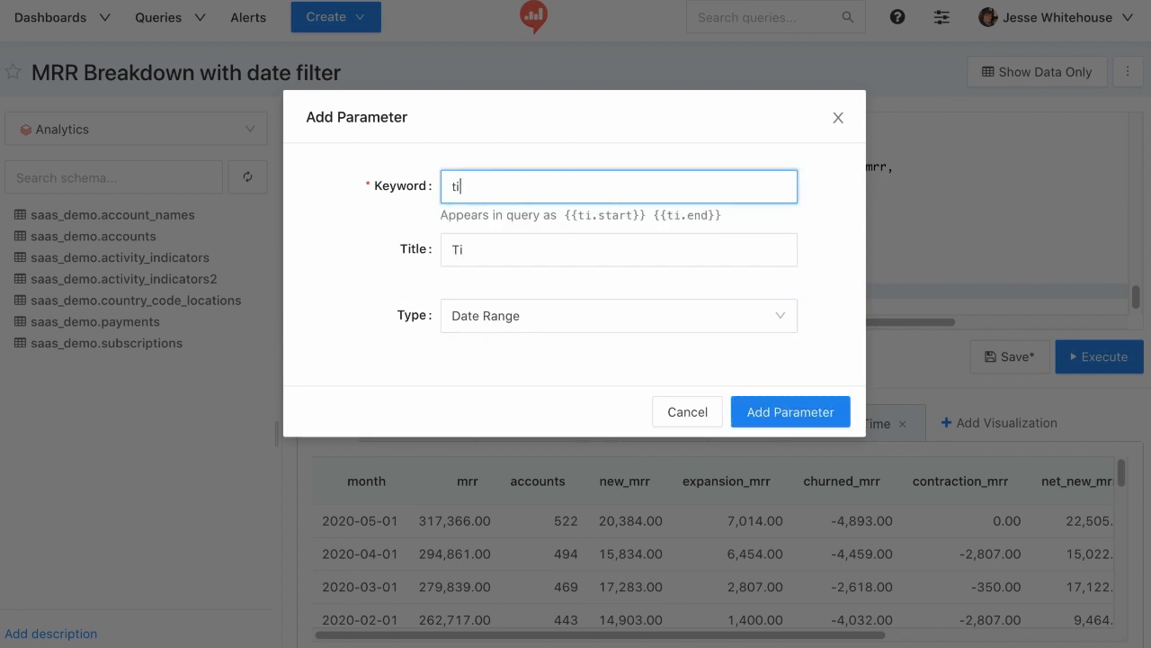
double_click(509, 258)
type("Range")
left_click(796, 429)
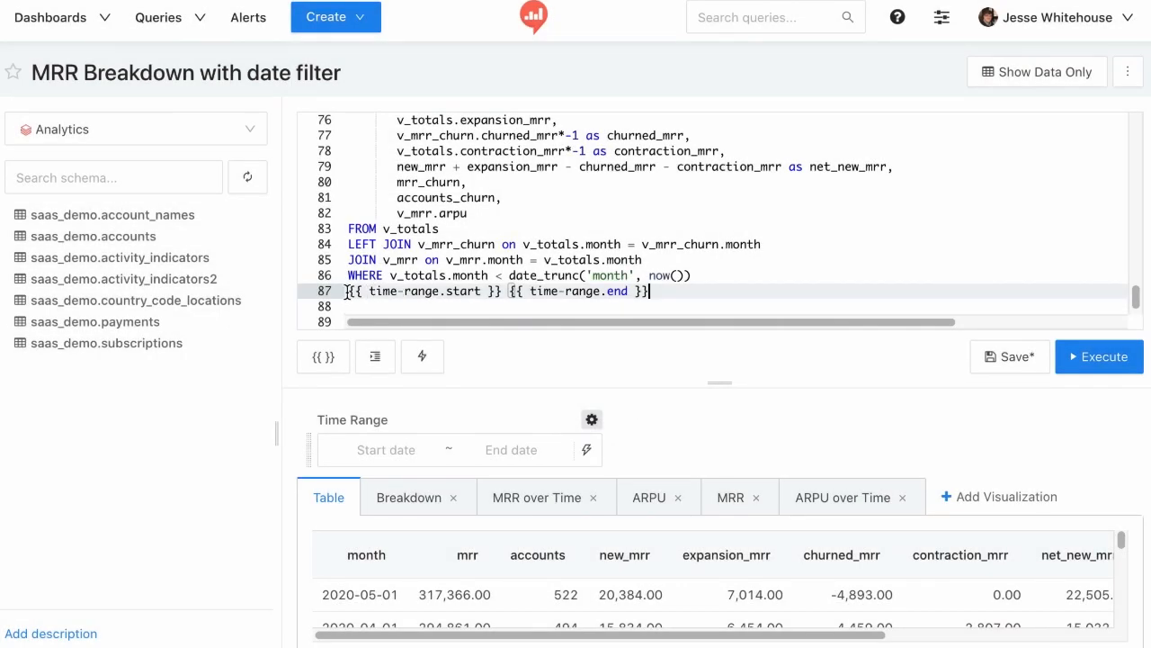
Try adding a {{ param }} placeholder two lines below the time-range placeholders and remove it again.
left_click_drag(347, 291, 645, 292)
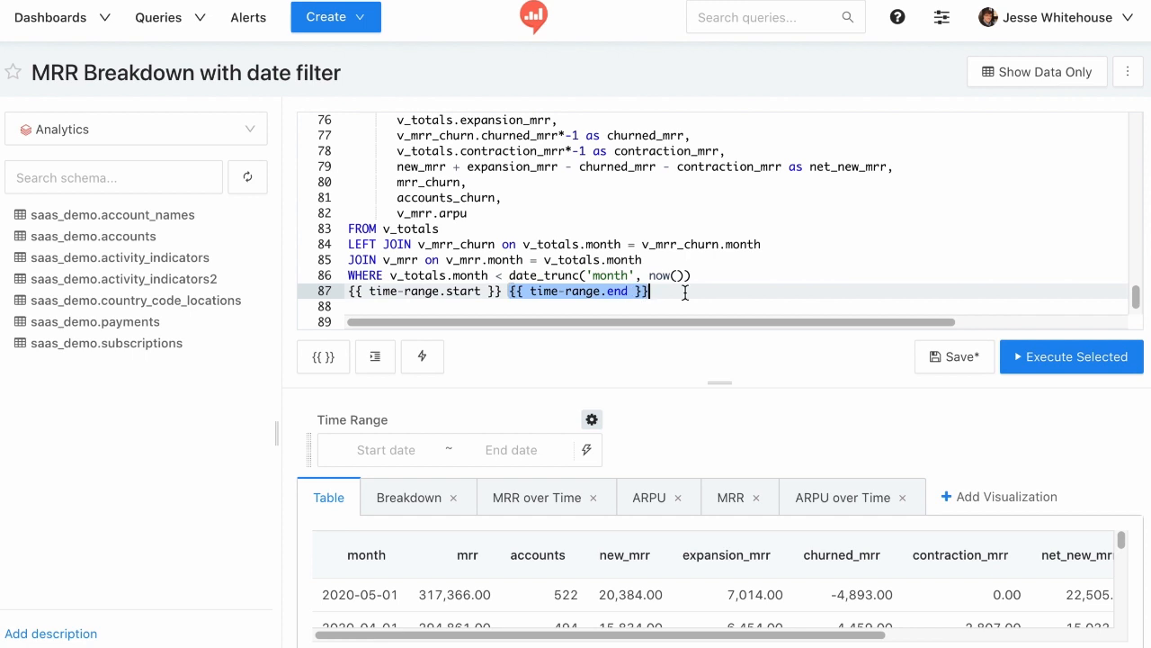
left_click(677, 291)
key("Return")
key("Return")
type("{{ par")
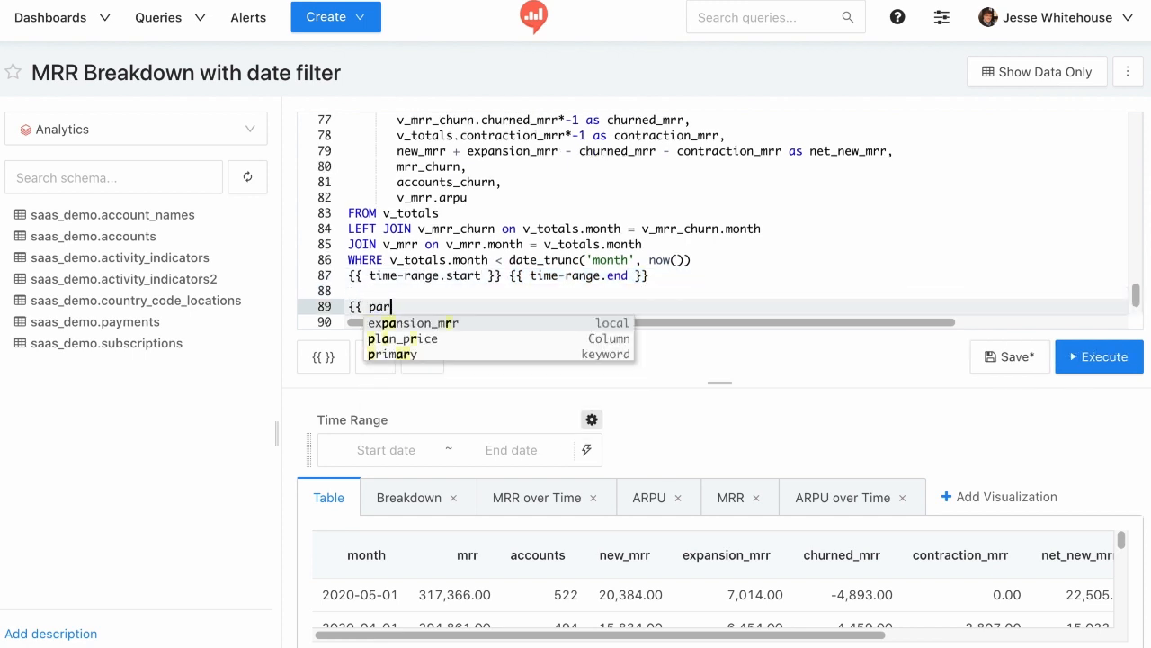
type("am }}")
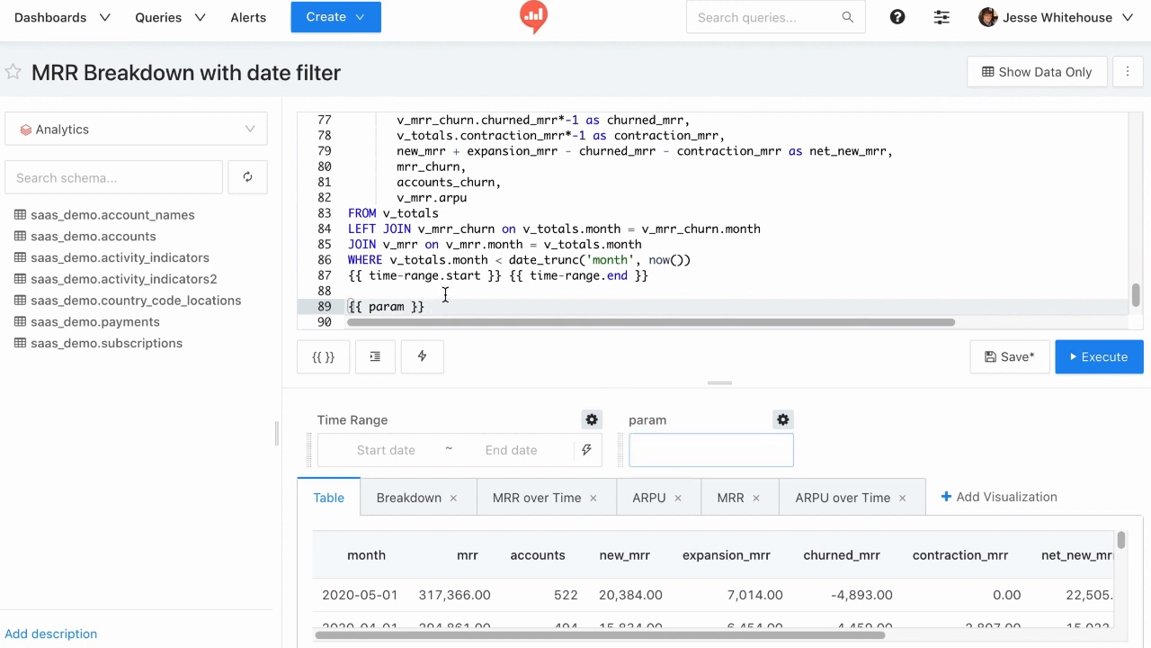
left_click_drag(430, 308, 351, 308)
key("BackSpace")
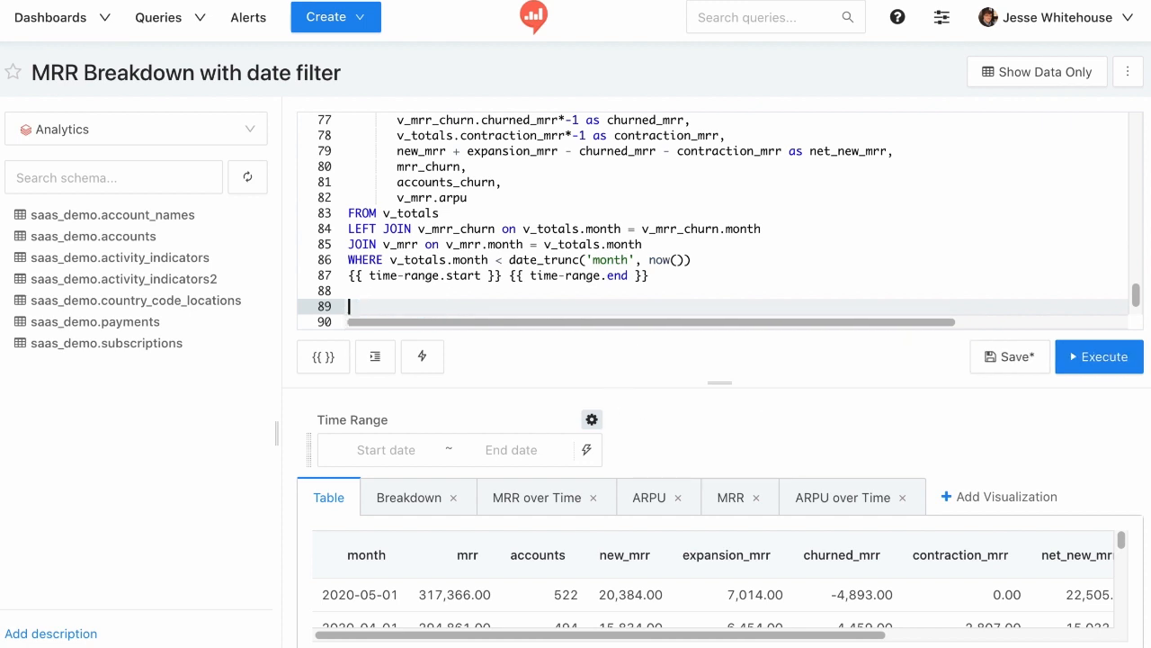
Complete the placeholder line as AND v_totals.month BETWEEN '{{ time-range.start }}' AND '{{ time-range.end }}'.
left_click(348, 276)
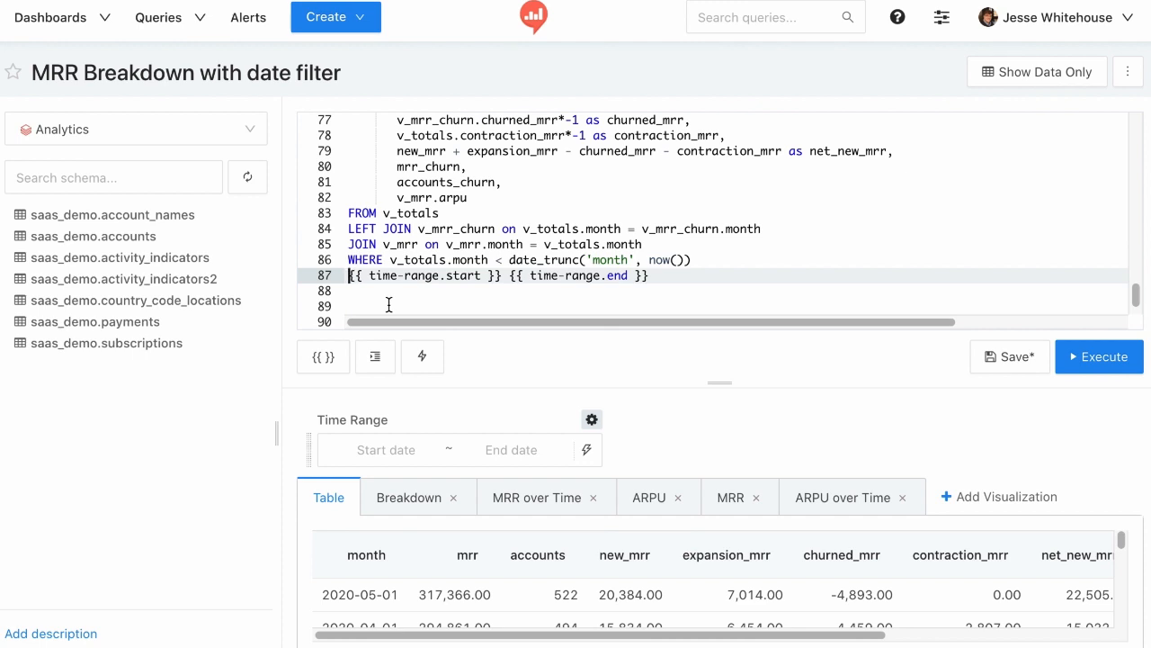
type("AND v_totals.month ")
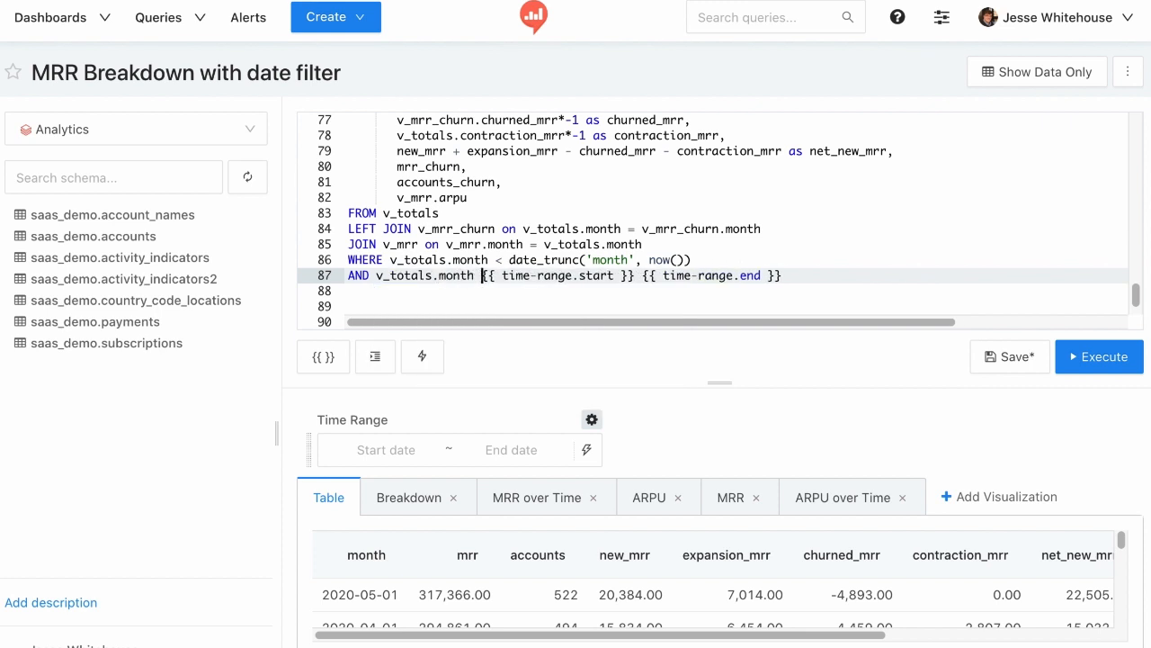
type("BETWEEN ")
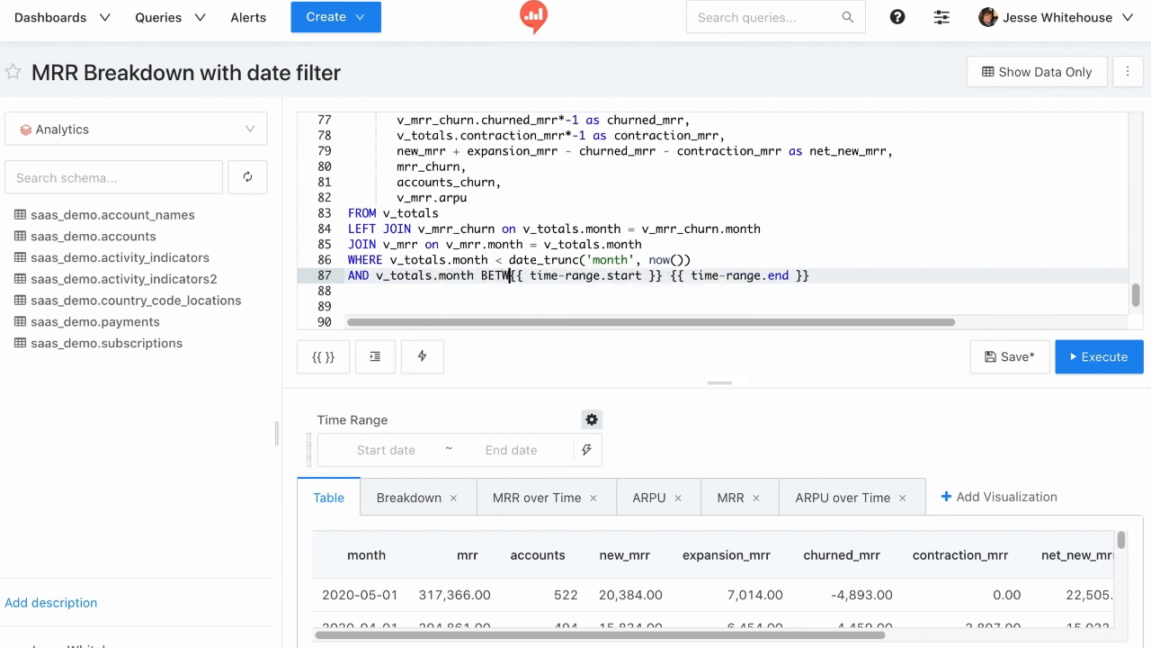
type("'{{ time-range.start }}")
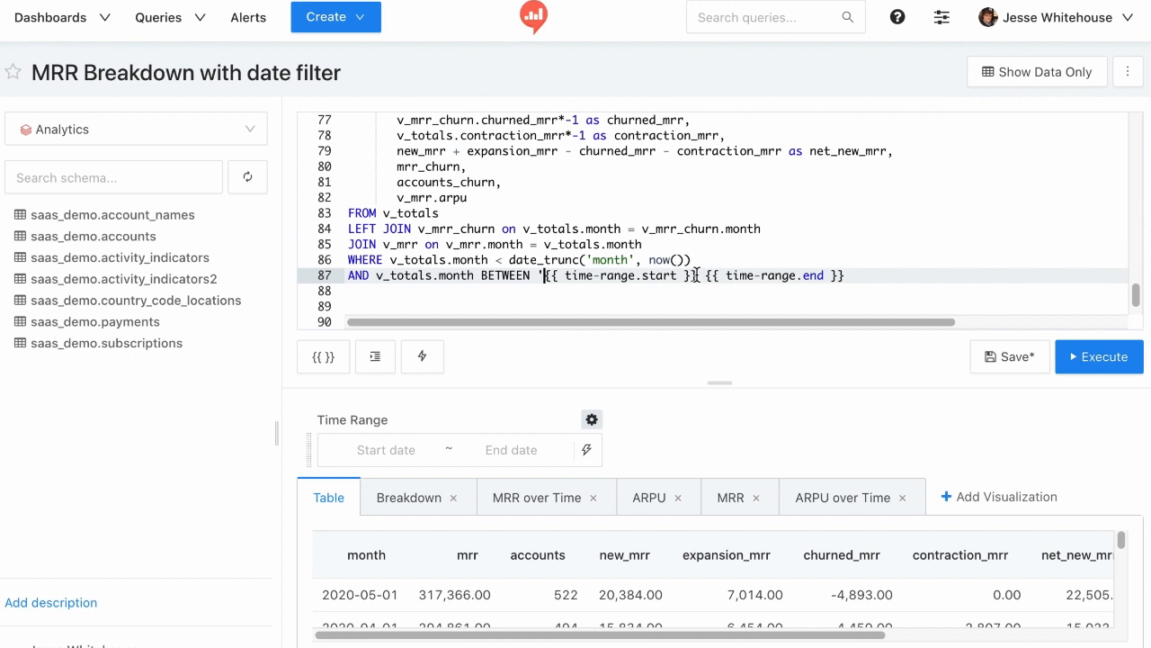
type("' AND")
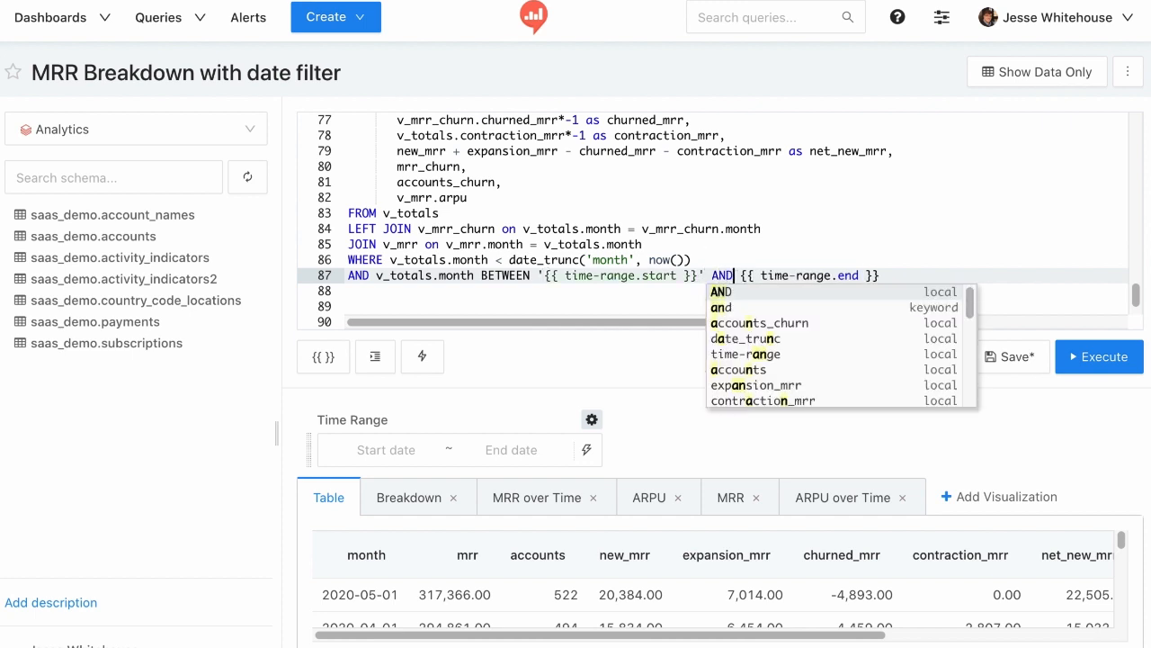
key("Right")
type("'")
type("'")
left_click(554, 292)
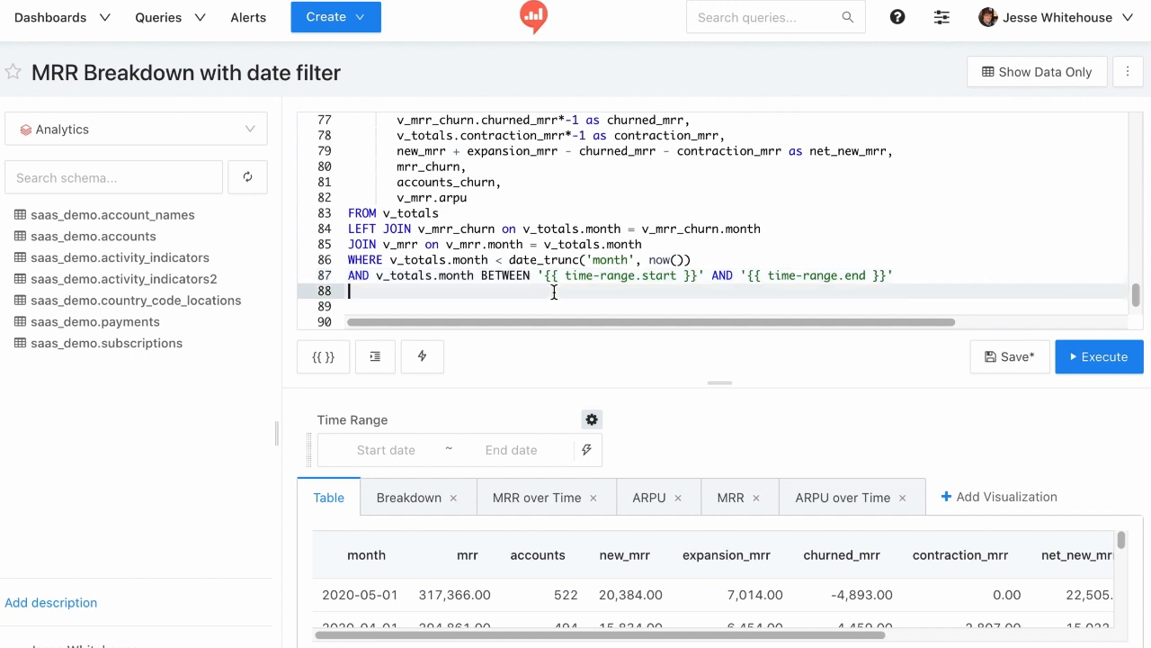
Apply Last year as the Time Range value and save the query.
left_click(586, 450)
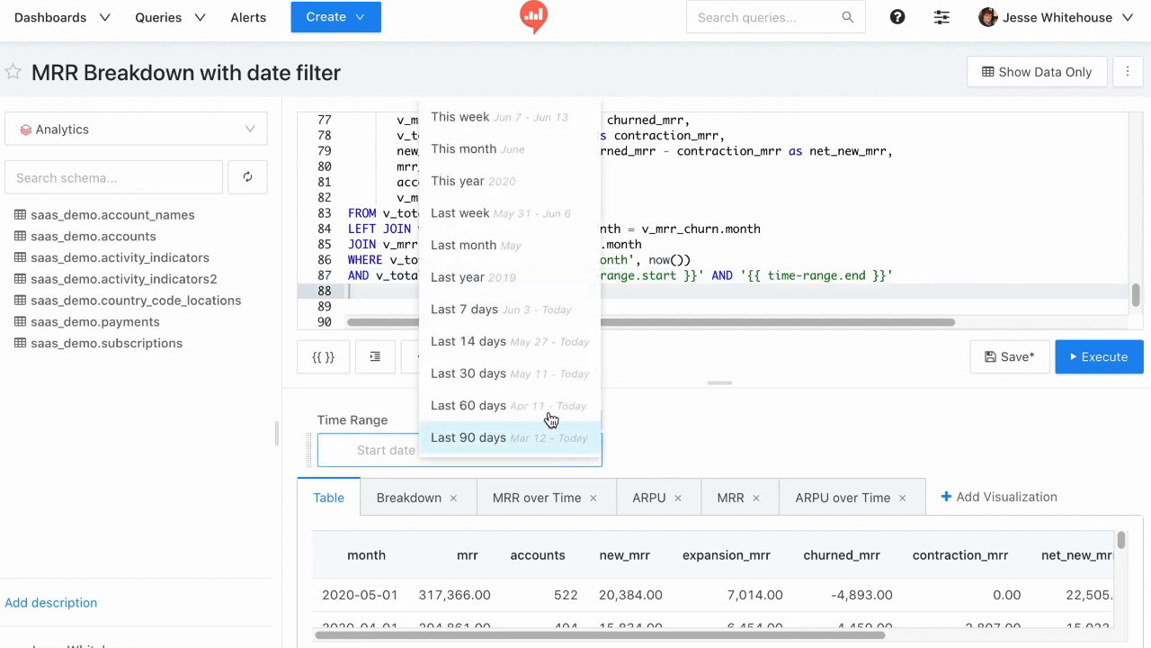
left_click(499, 281)
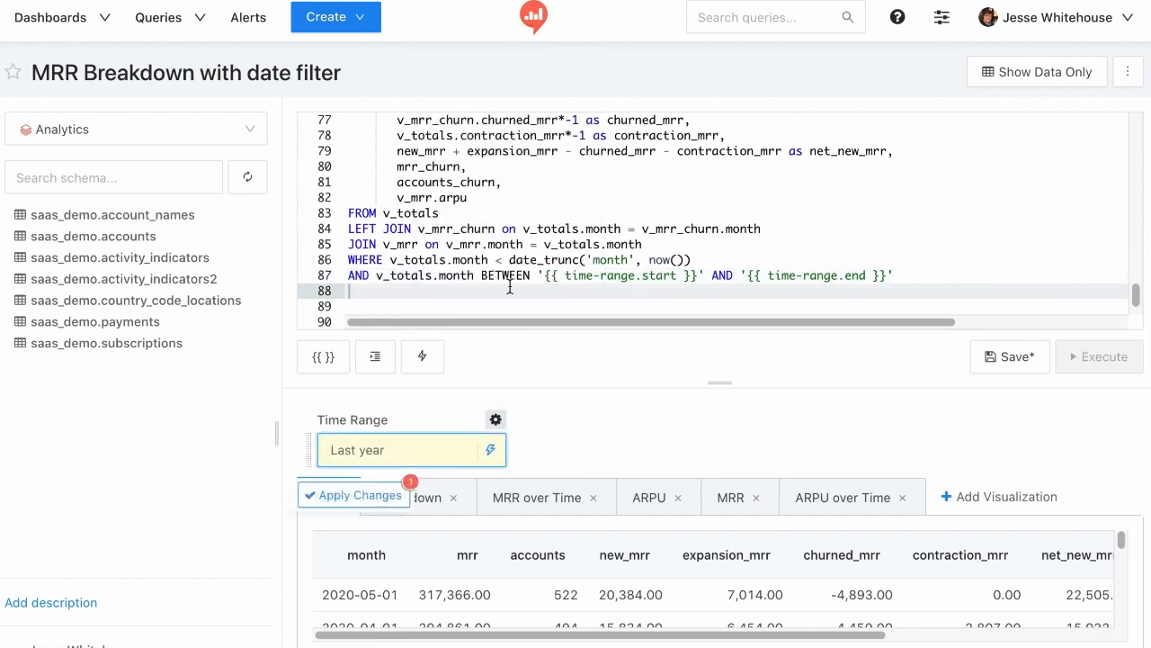
left_click(370, 501)
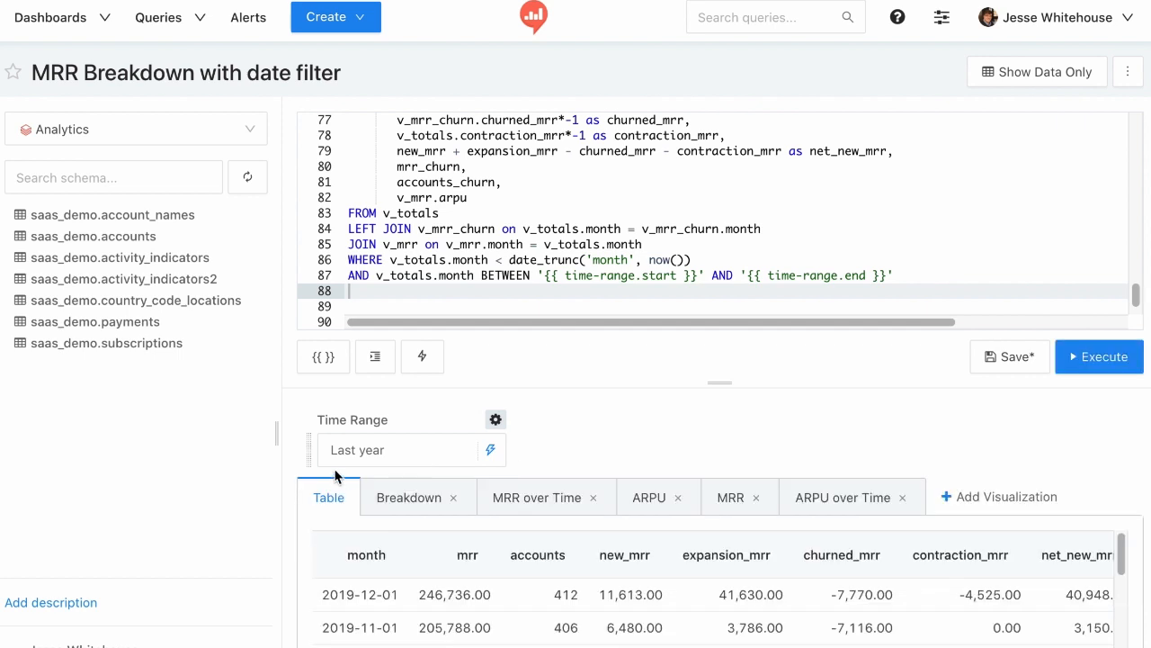
left_click(992, 363)
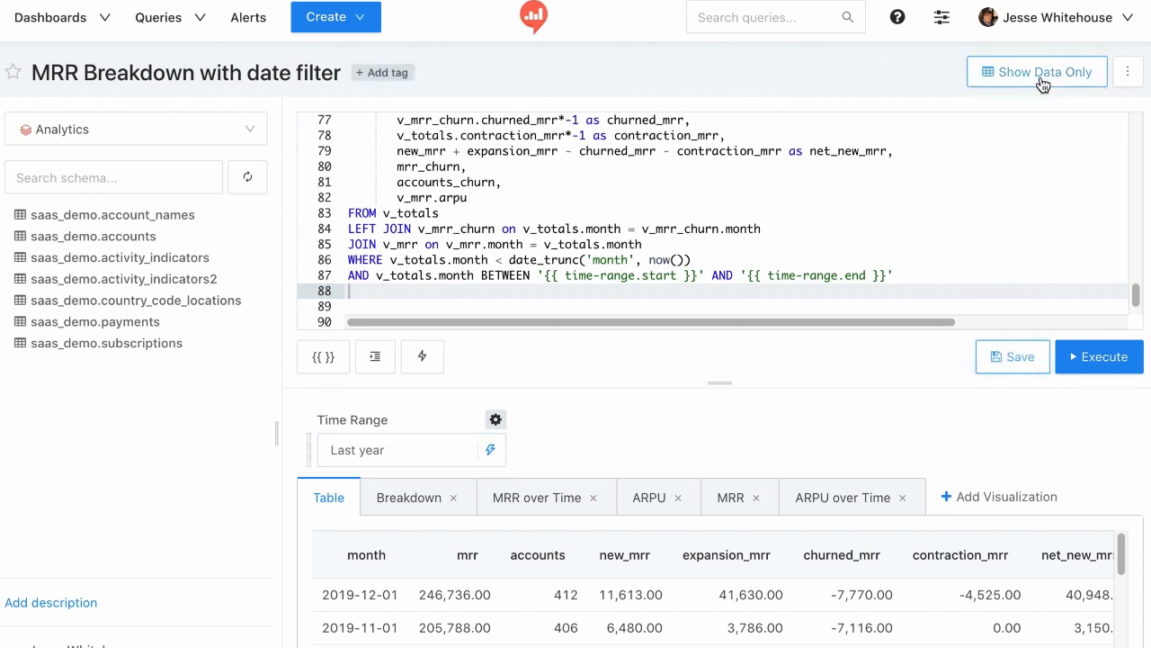
Switch the query to the data-only view and apply This year as the Time Range.
left_click(1042, 78)
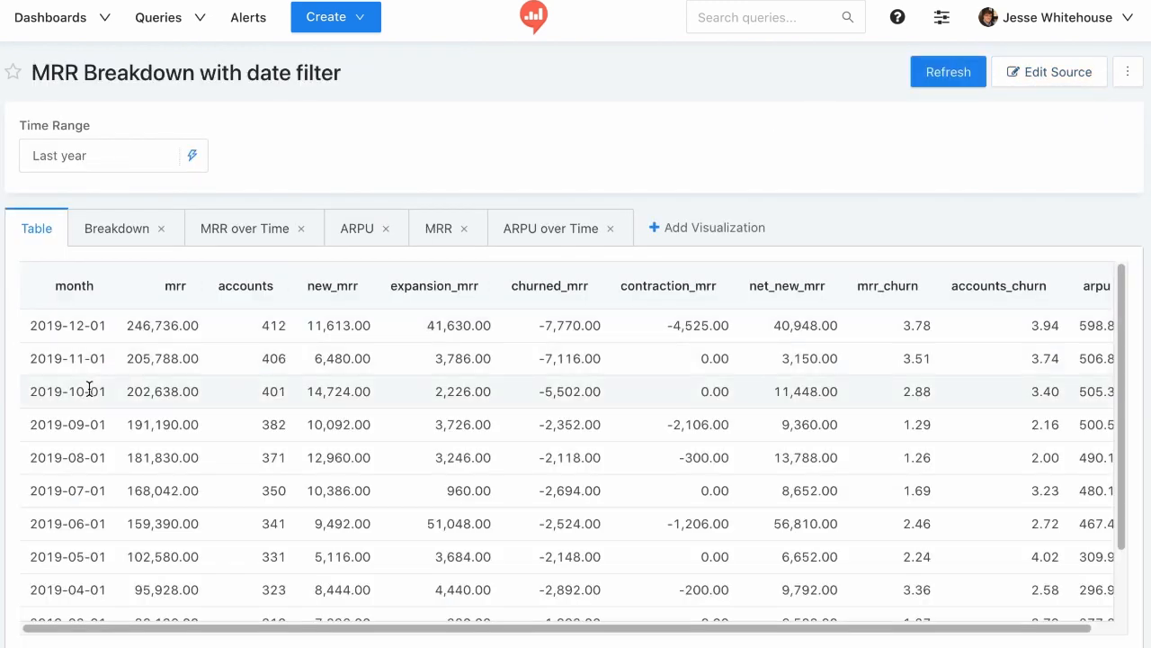
scroll(90, 389, "down", 2)
scroll(91, 381, "up", 2)
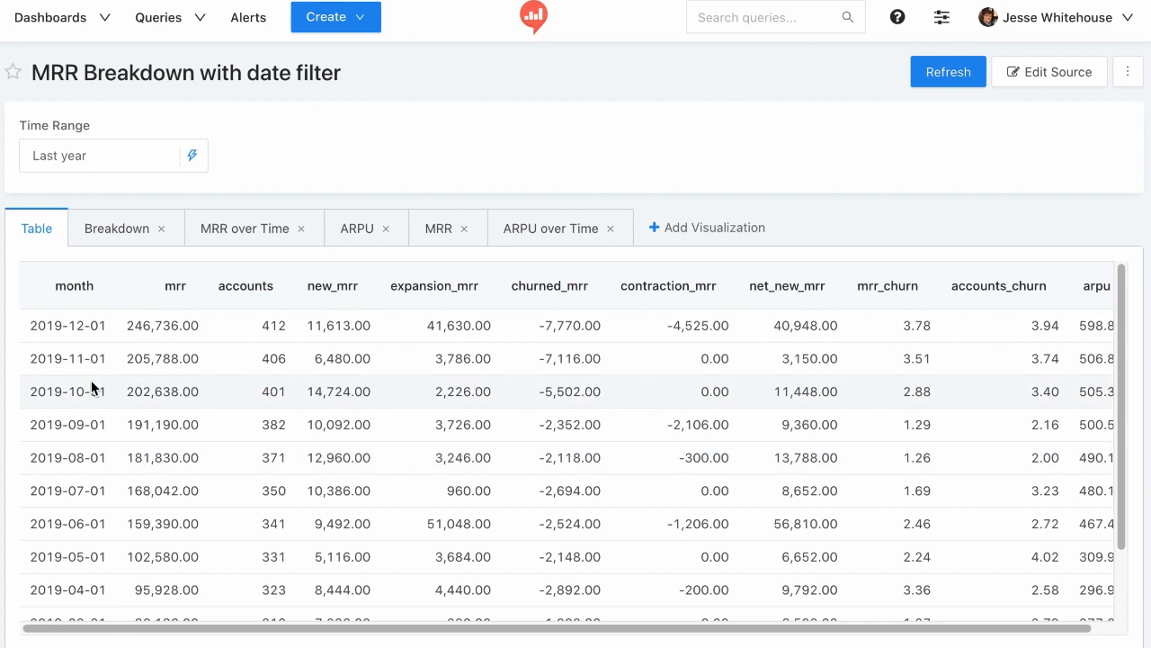
left_click(192, 158)
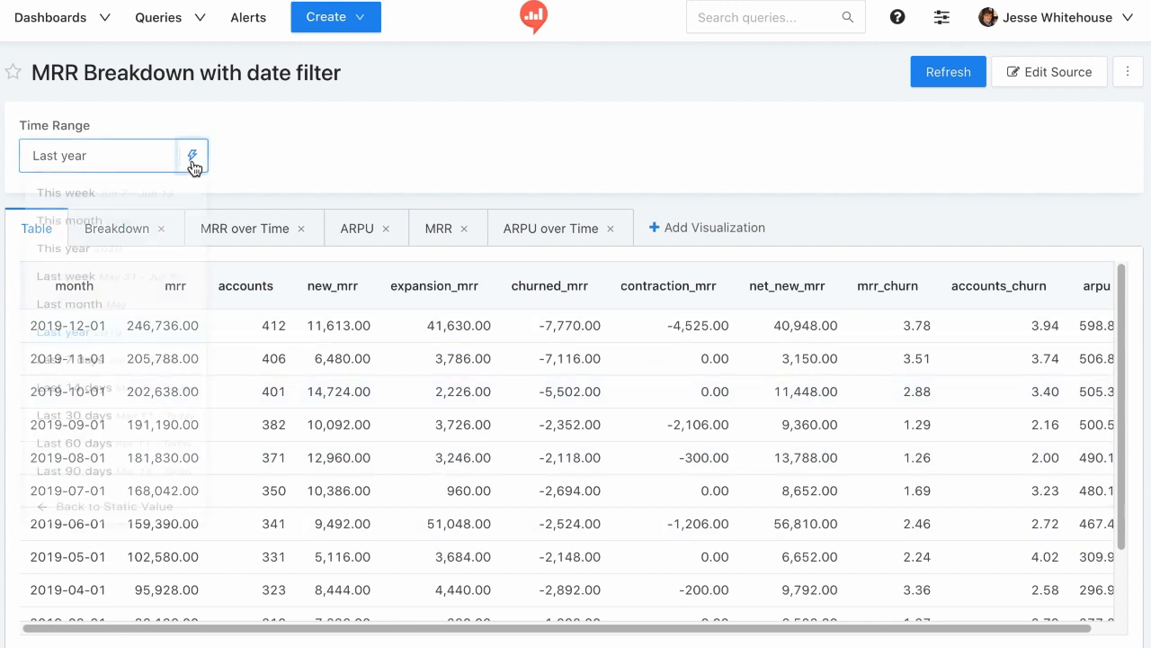
left_click(79, 259)
left_click(87, 195)
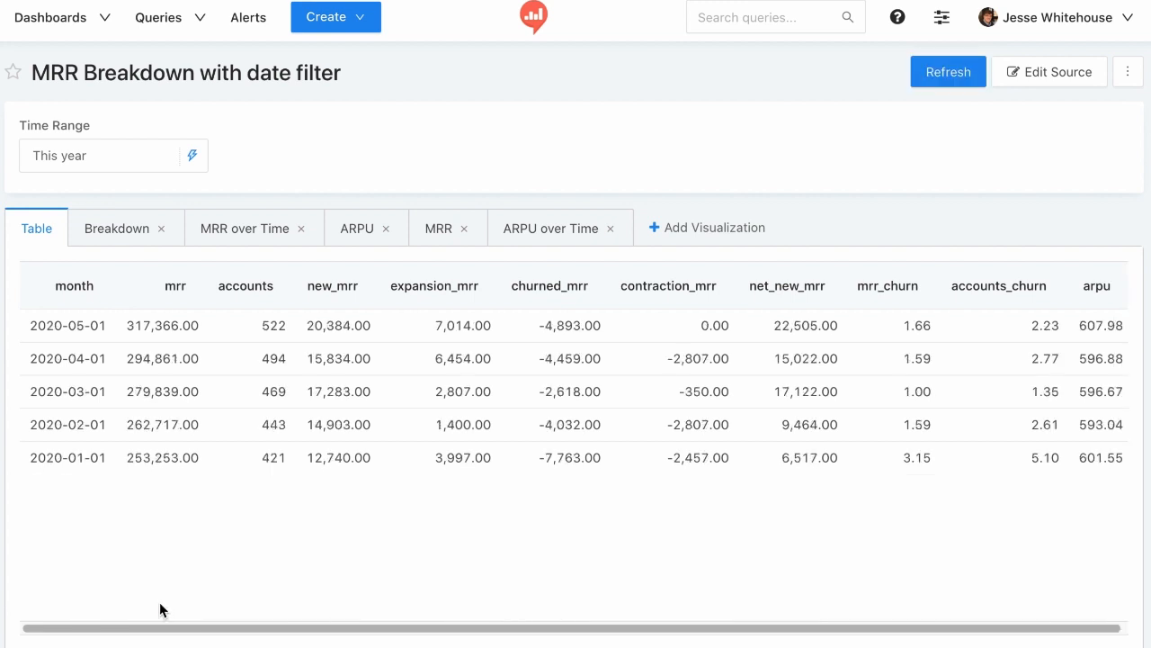
Add the query's results table to the SAIS Dashboard.
left_click(41, 642)
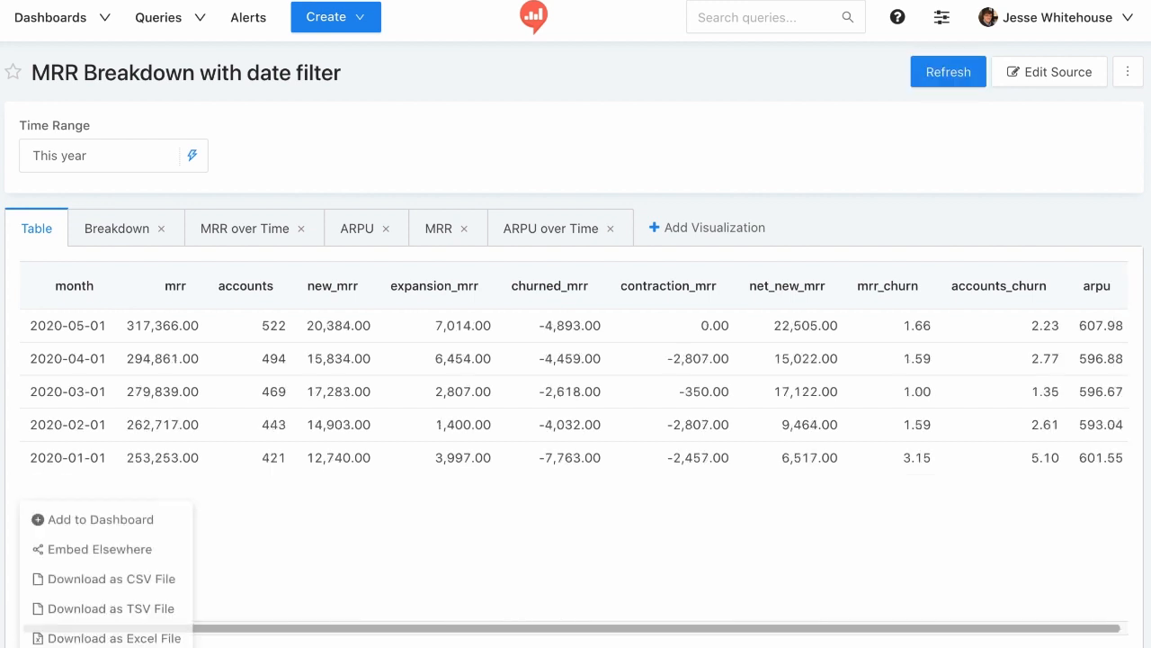
left_click(79, 514)
type("sai")
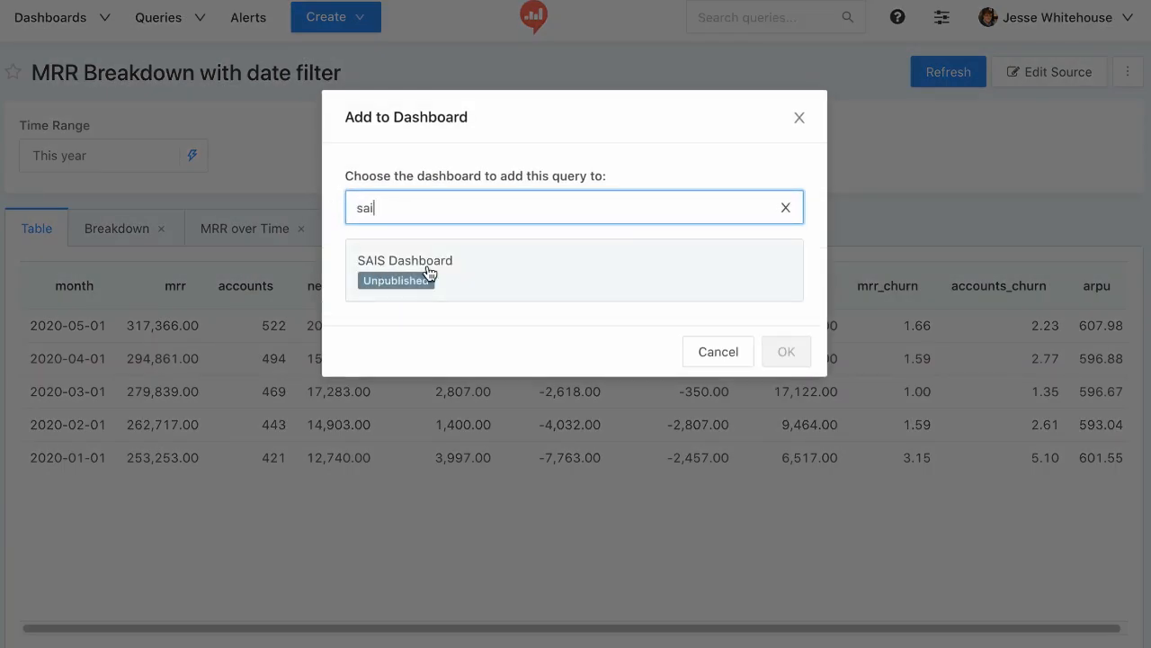
left_click(429, 272)
left_click(803, 315)
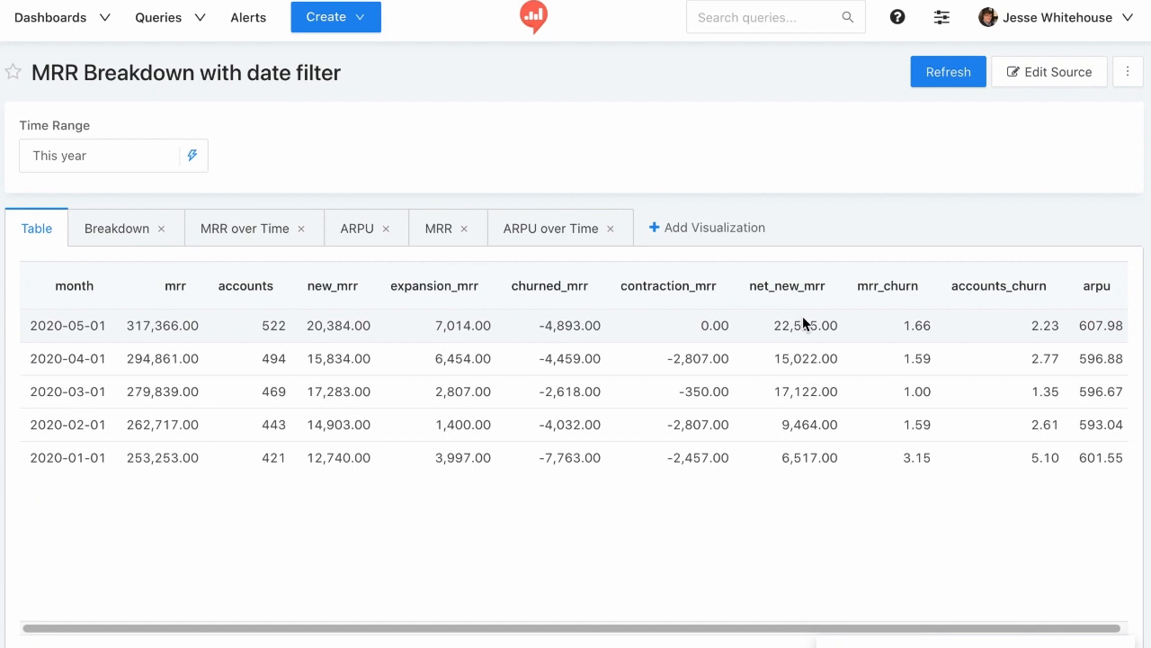
Open the SAIS Dashboard, widen the MRR Breakdown with date filter widget to the full dashboard width, and finish editing.
left_click(904, 644)
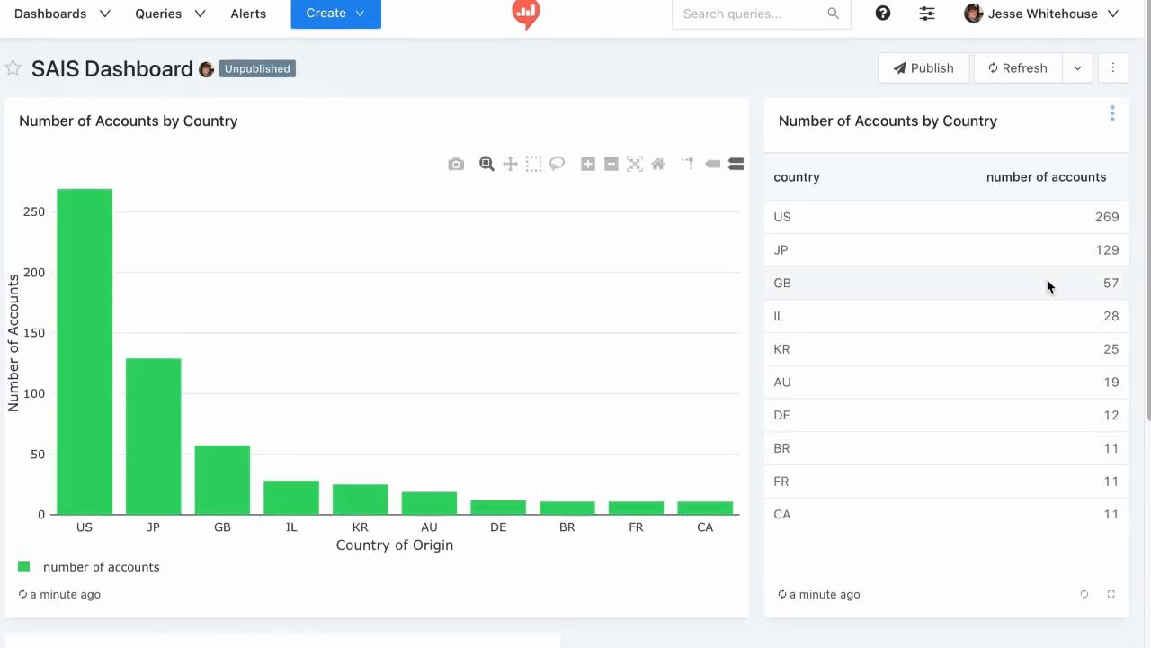
left_click(1112, 77)
left_click(1089, 109)
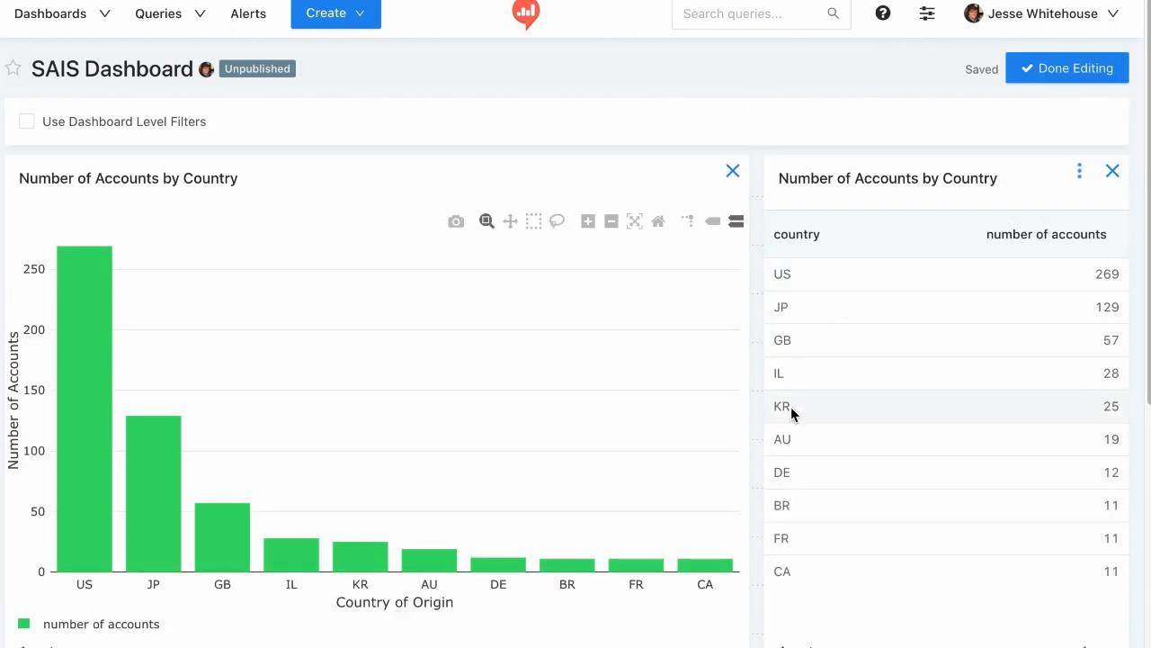
scroll(791, 411, "down", 8)
left_click_drag(554, 646, 1125, 646)
left_click(1070, 15)
Open the source query of the Number of Accounts by Country chart widget from the dashboard.
scroll(332, 515, "up", 3)
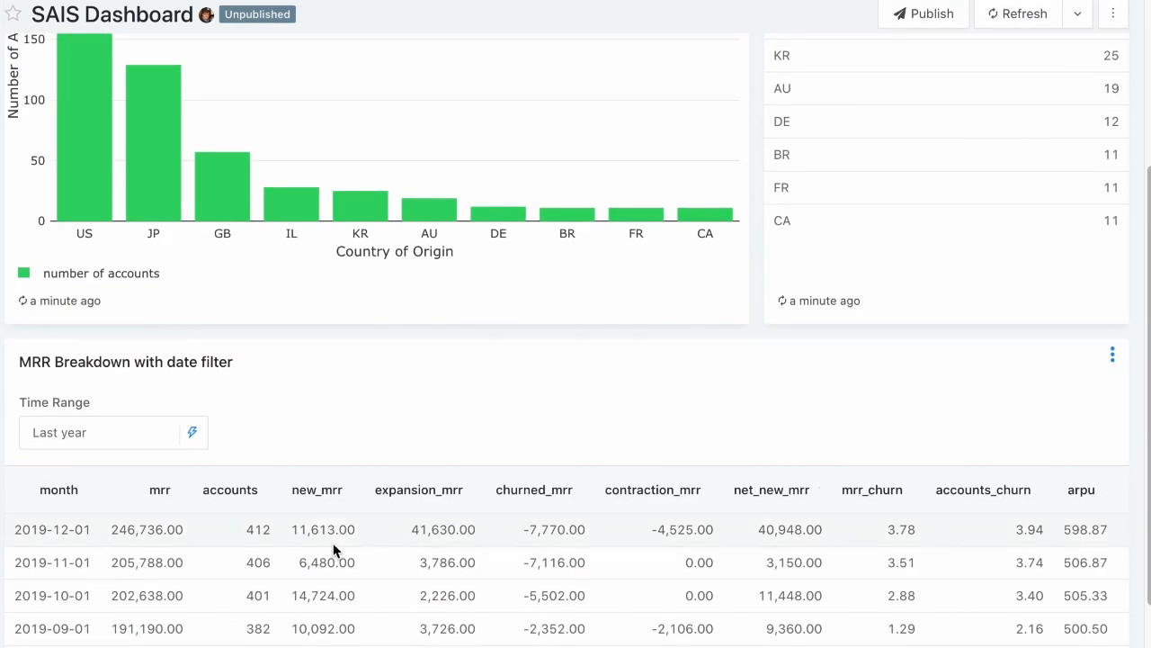
scroll(276, 567, "down", 3)
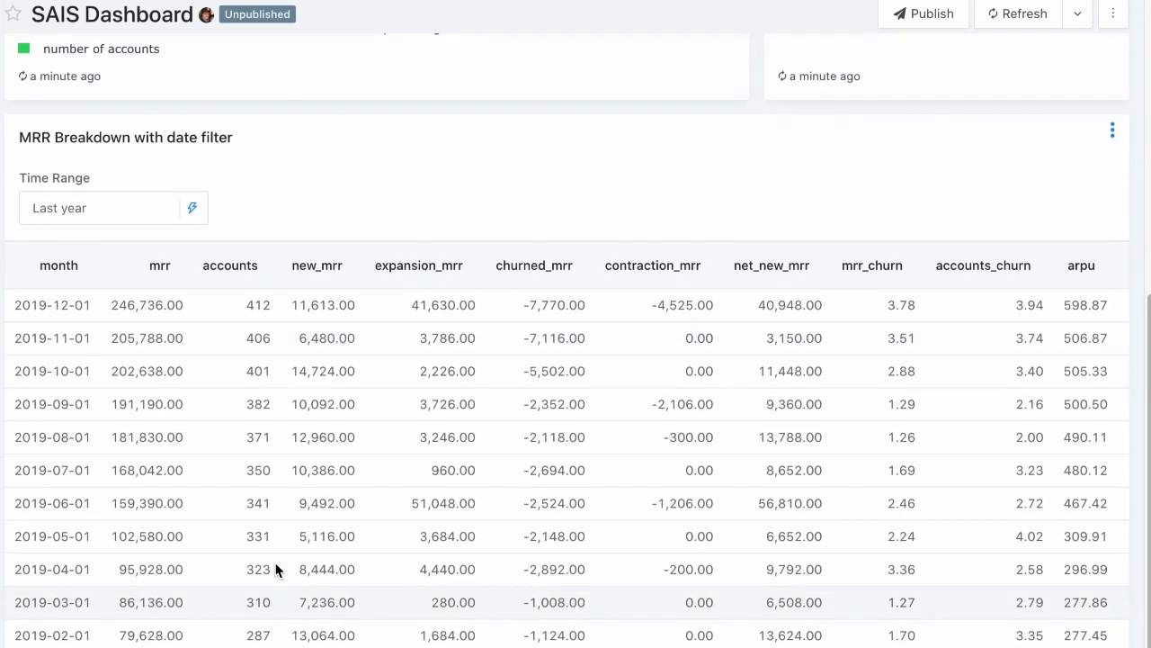
scroll(276, 548, "up", 1)
scroll(277, 508, "up", 1)
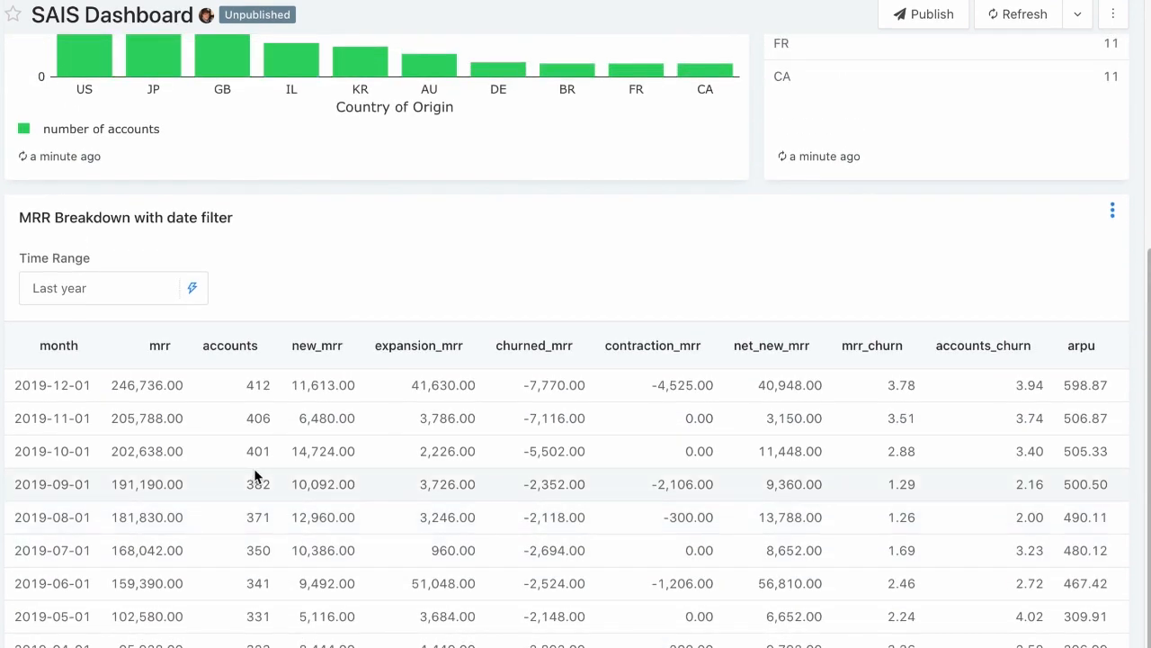
scroll(288, 283, "up", 5)
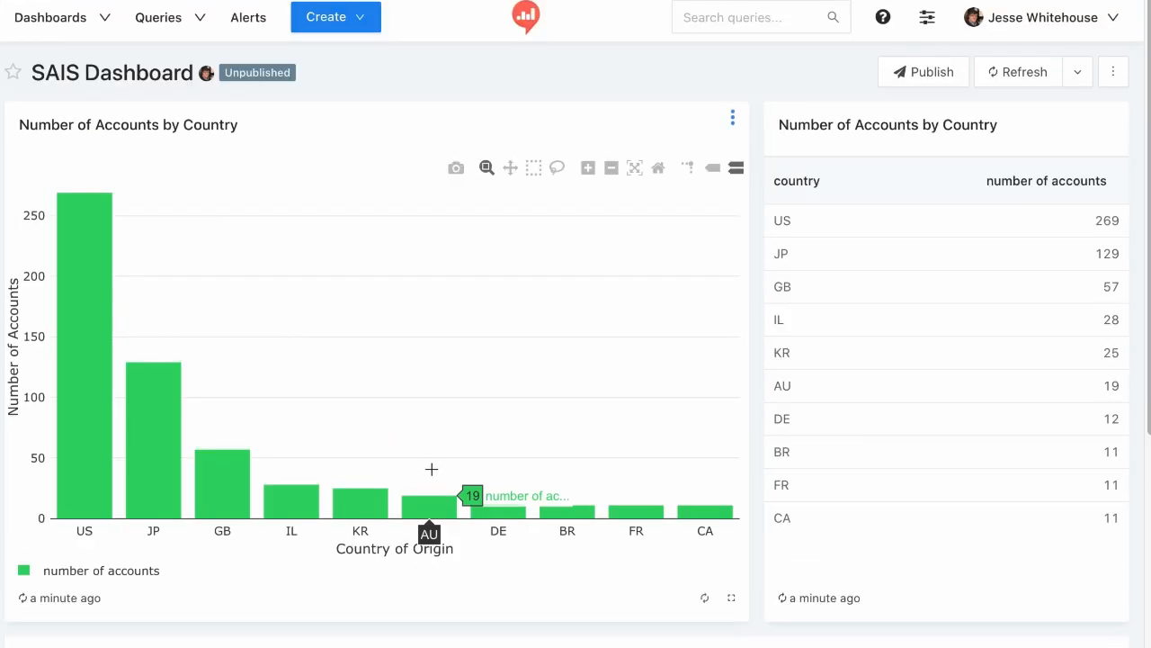
left_click(732, 118)
left_click(630, 259)
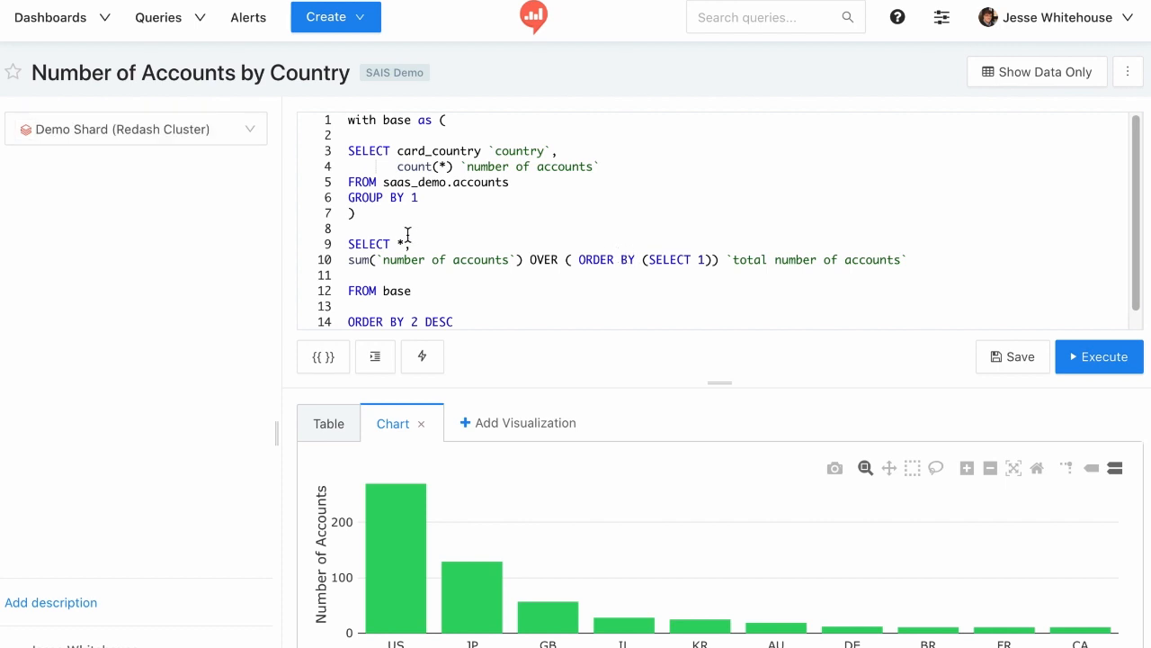
Insert two blank lines after FROM saas_demo.accounts and place the cursor on the first one.
left_click(532, 184)
key("Return")
key("Return")
key("Up")
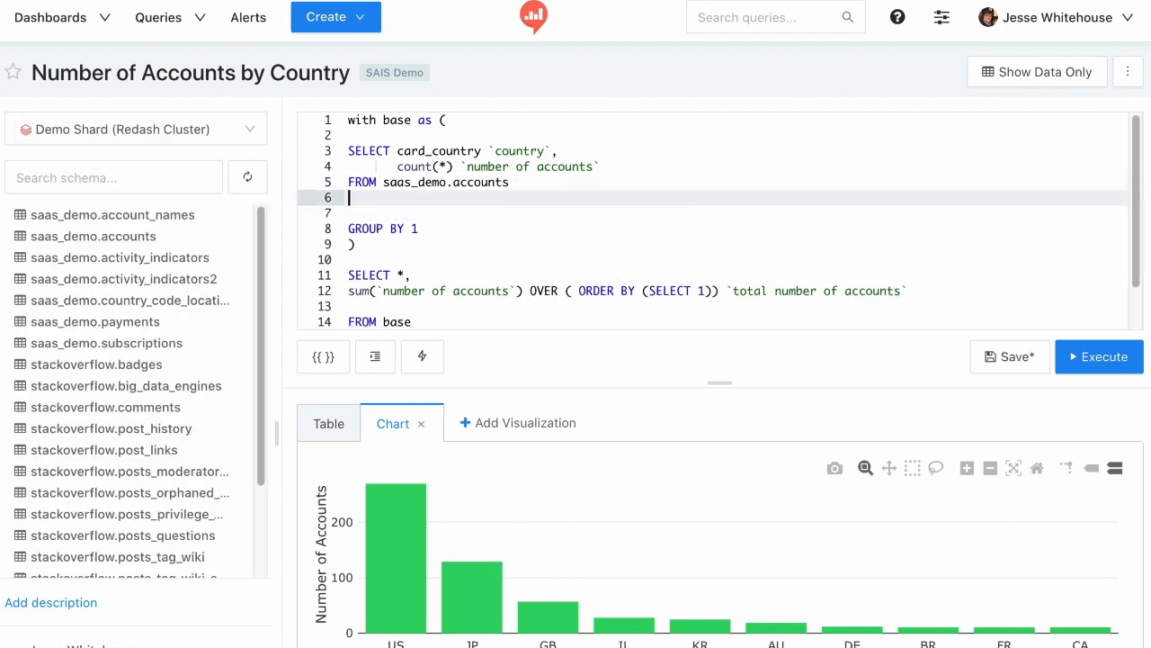
Add a Date Range parameter with keyword time-range and title Time Range below the FROM saas_demo.accounts line.
left_click(333, 357)
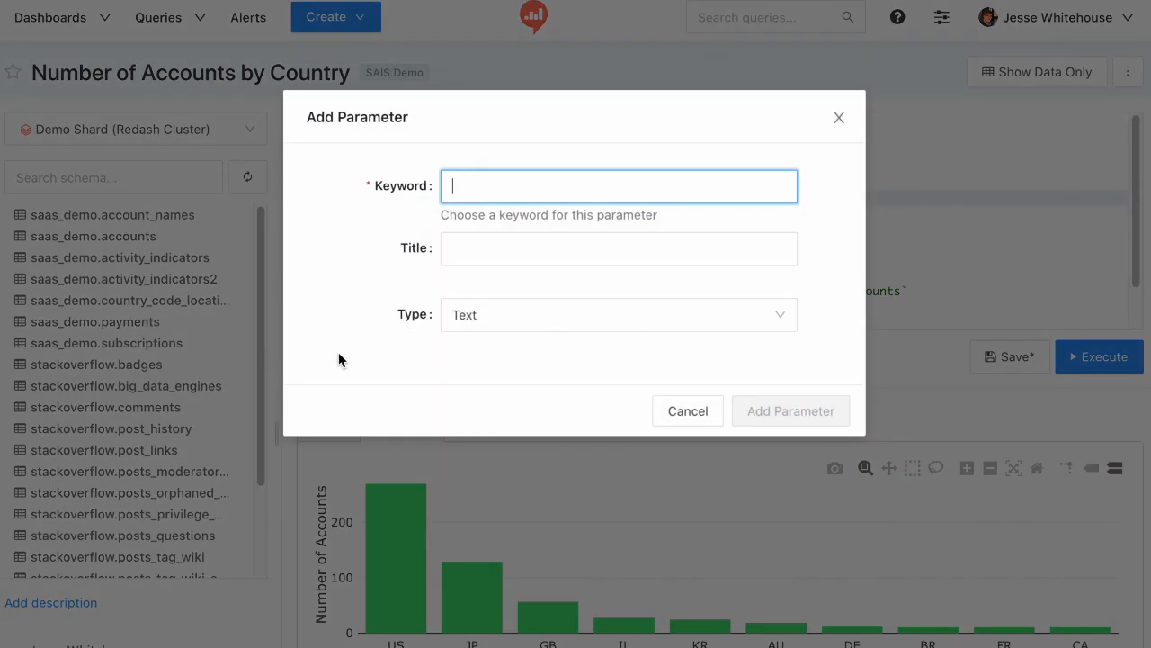
type("time-range")
double_click(510, 250)
type("Ran")
left_click(521, 319)
scroll(535, 423, "down", 3)
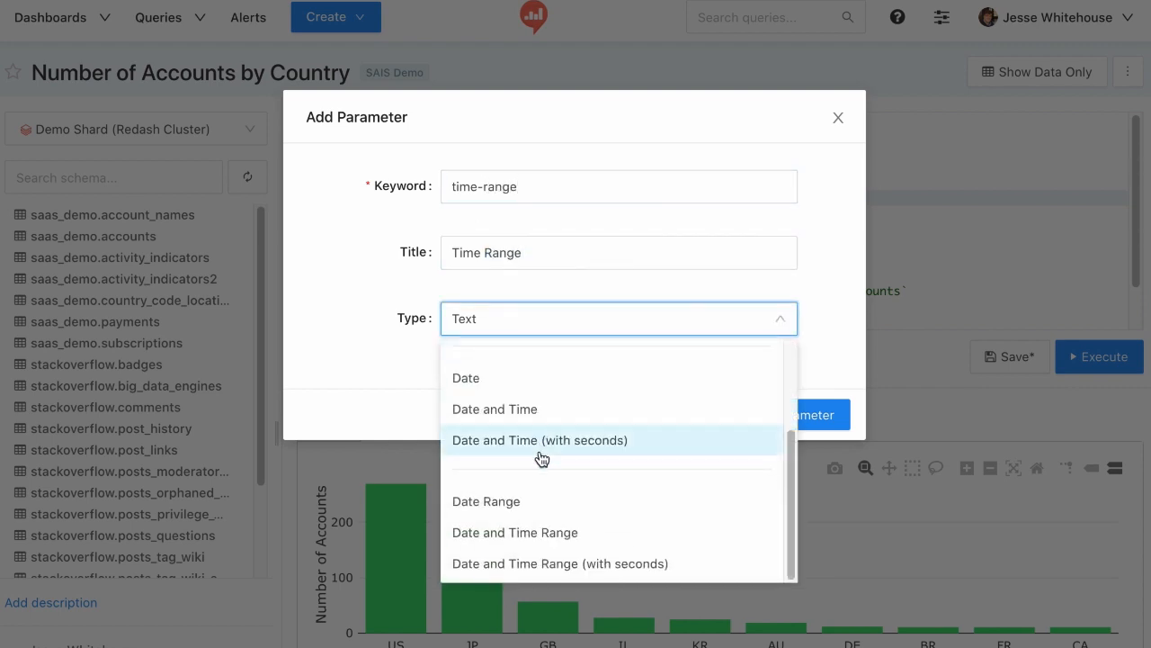
left_click(539, 500)
left_click(791, 431)
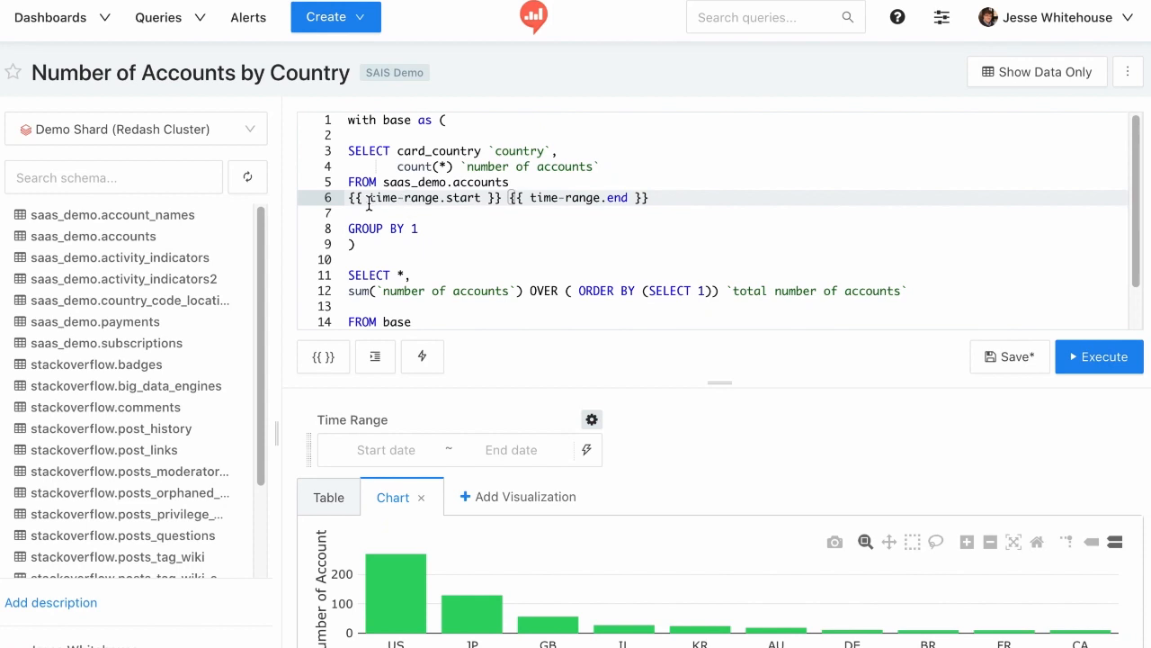
Complete line 6 as WHERE created_at BETWEEN '{{ time-range.start }}' AND '{{ time-range.end }}', inserting created_at from the saas_demo.accounts schema.
left_click(154, 236)
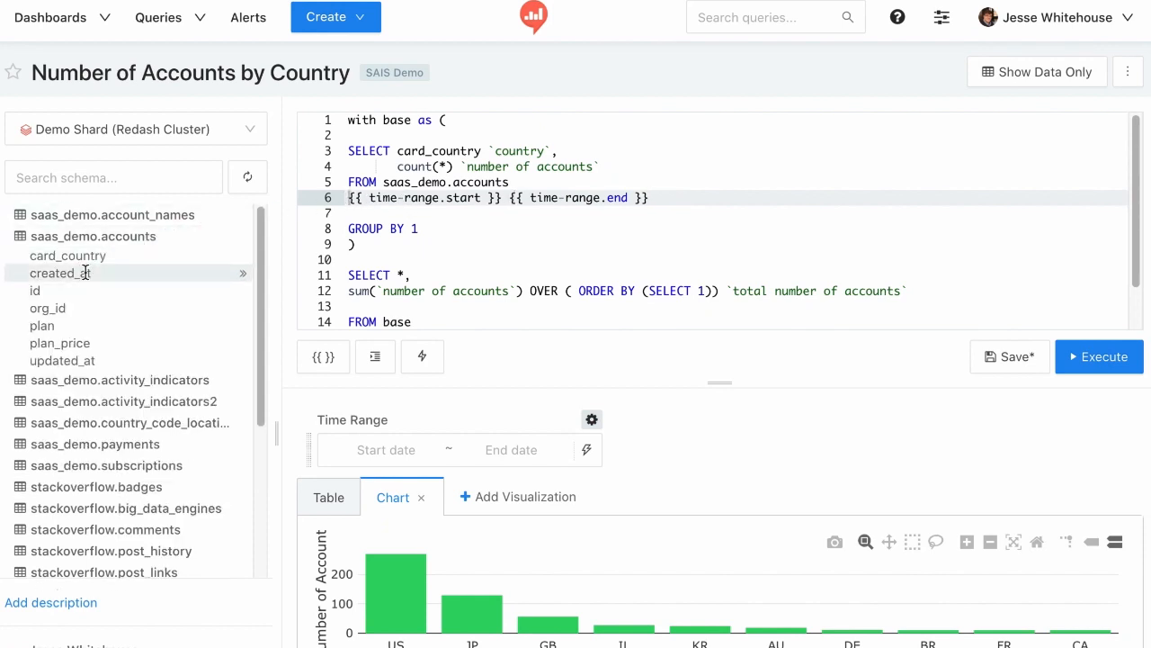
left_click(244, 279)
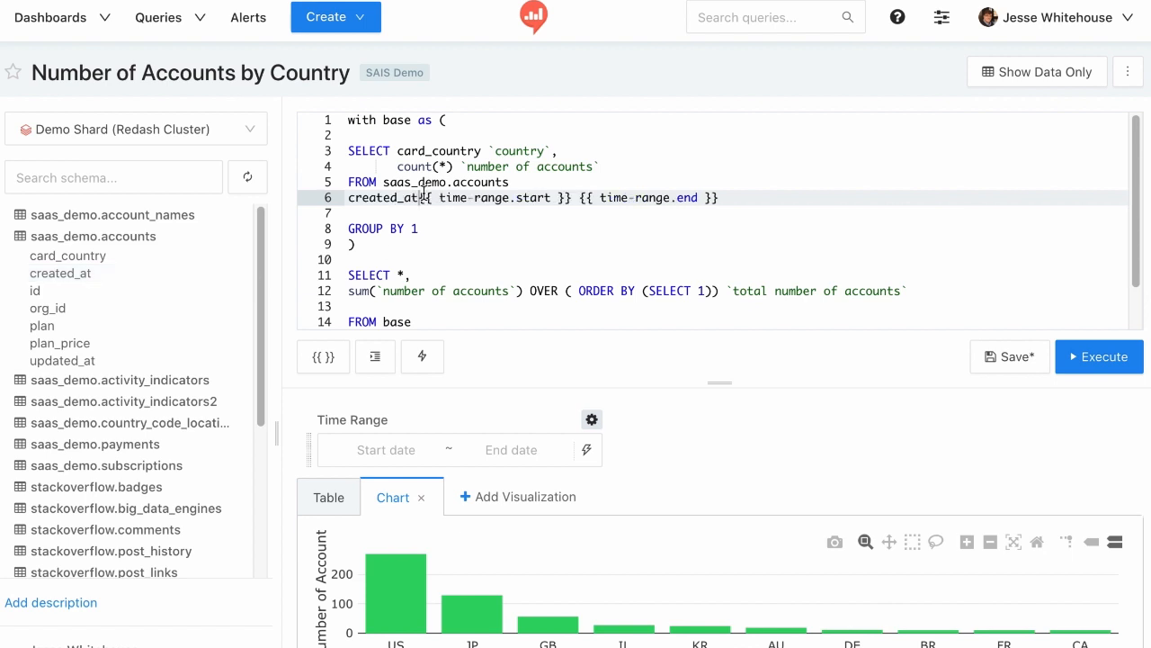
type("WHERE ")
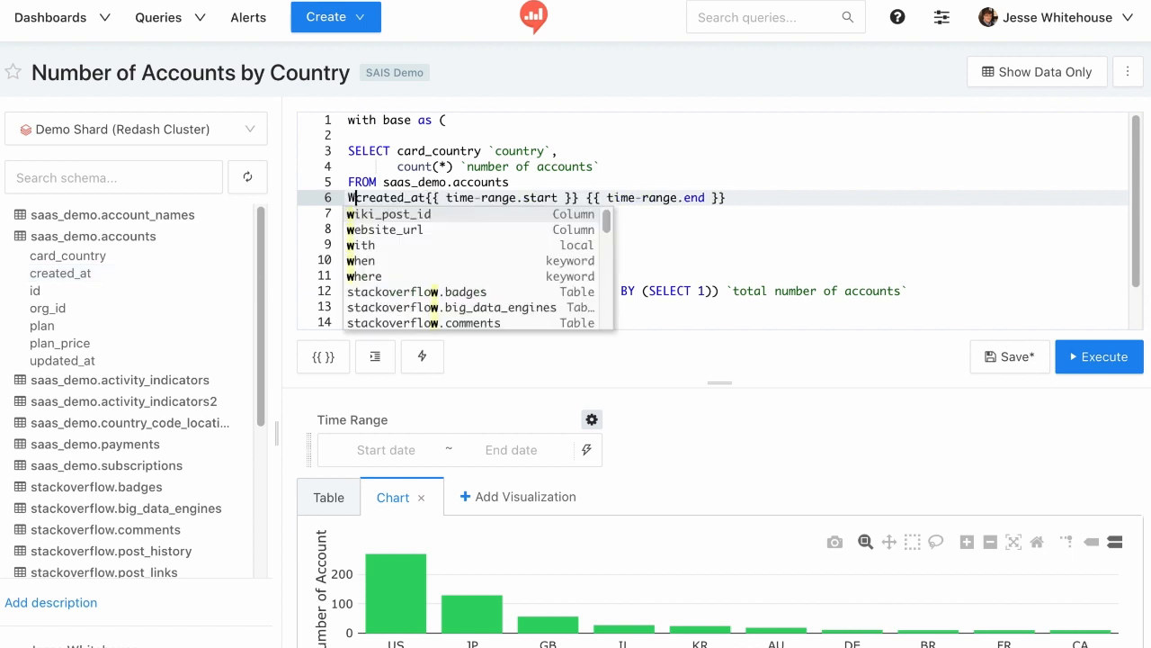
type(" BETWEEN '")
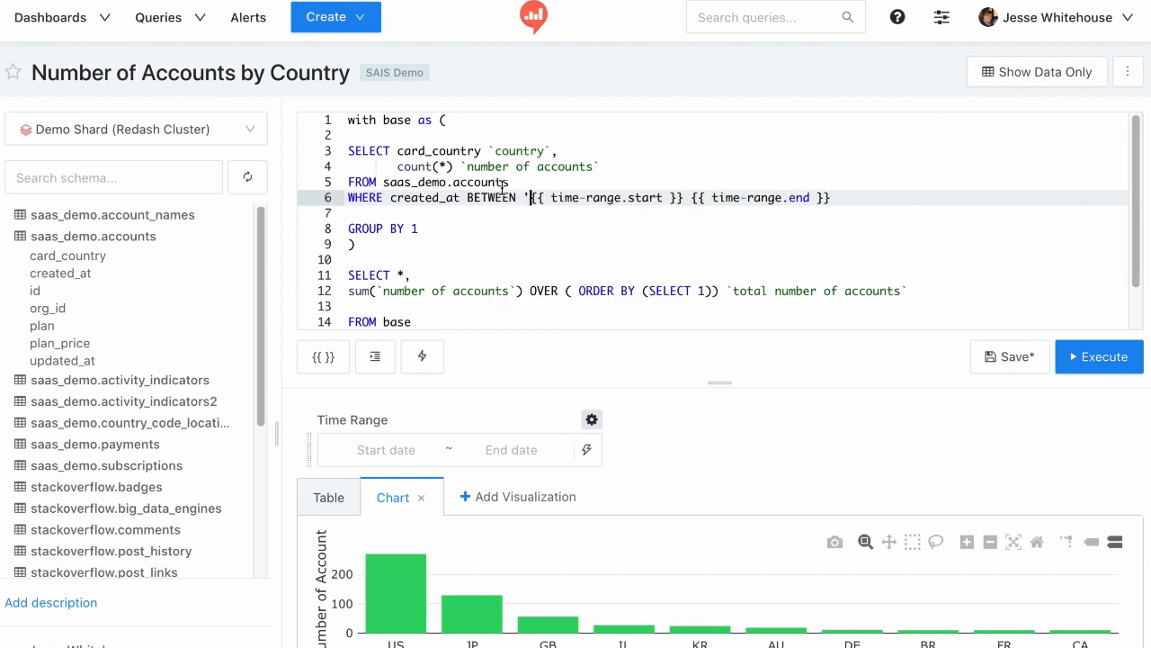
type("' AND")
key("Right")
type("'")
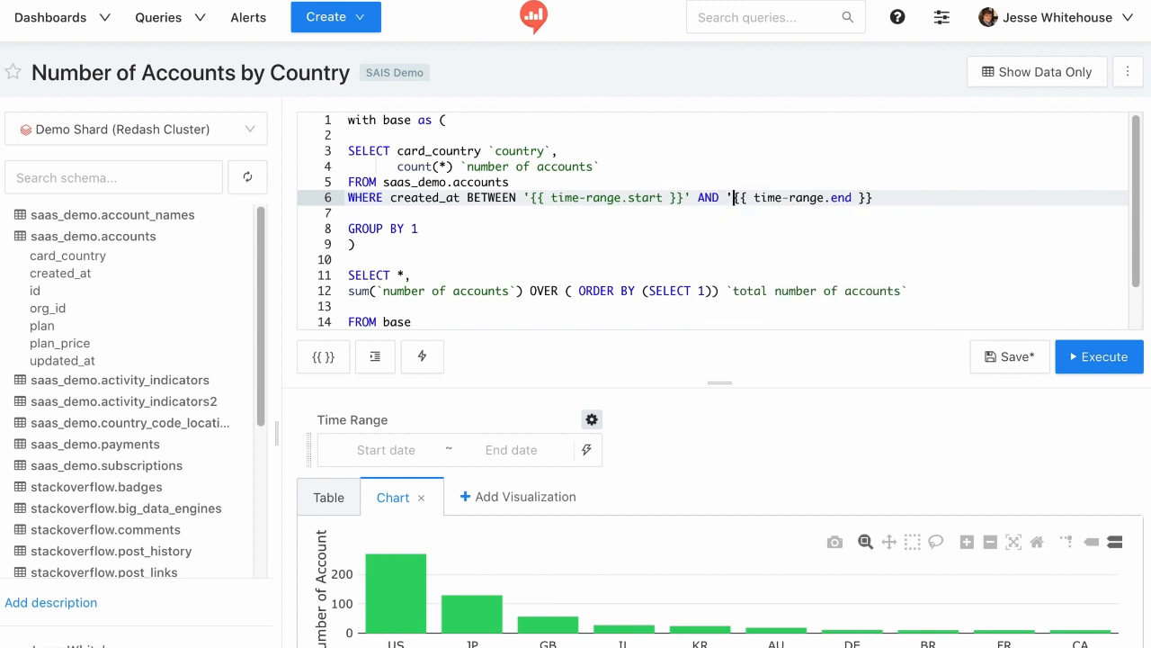
key("End")
type("'")
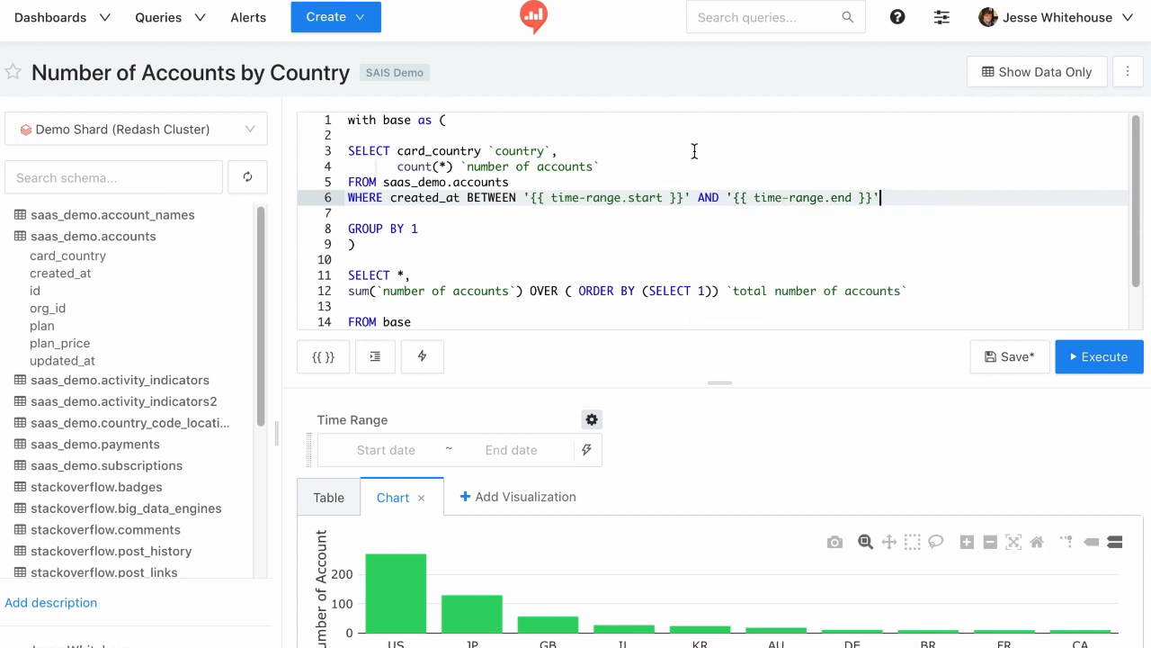
Set the Time Range parameter to Last year, apply it, save the query, and show only its data.
left_click(587, 450)
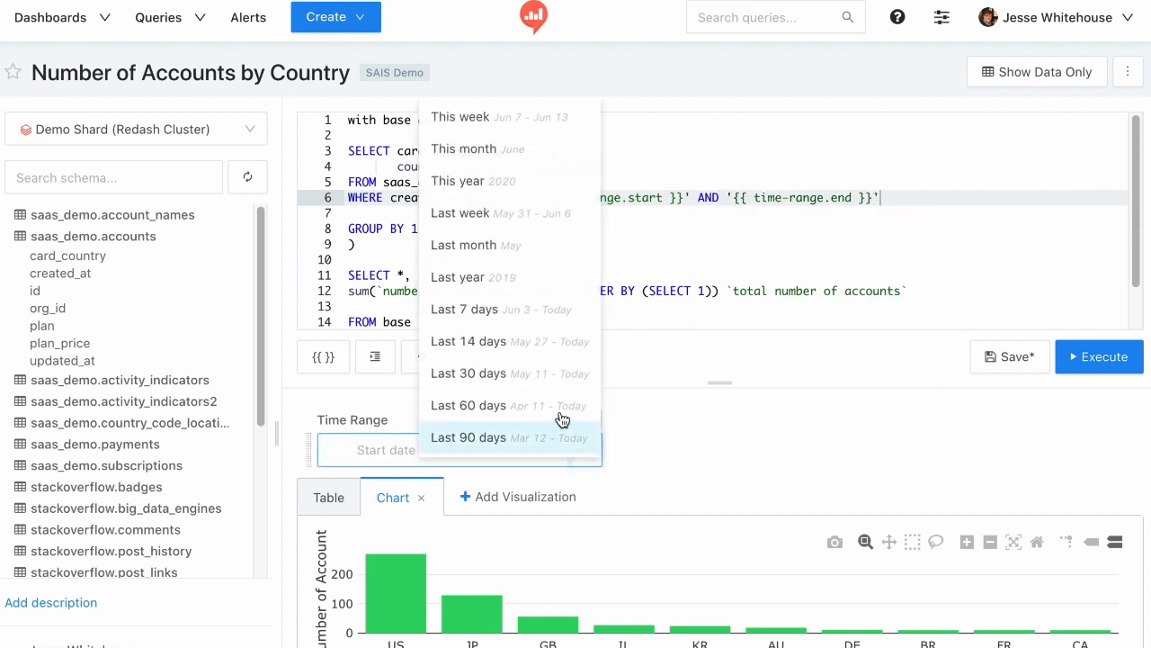
left_click(477, 277)
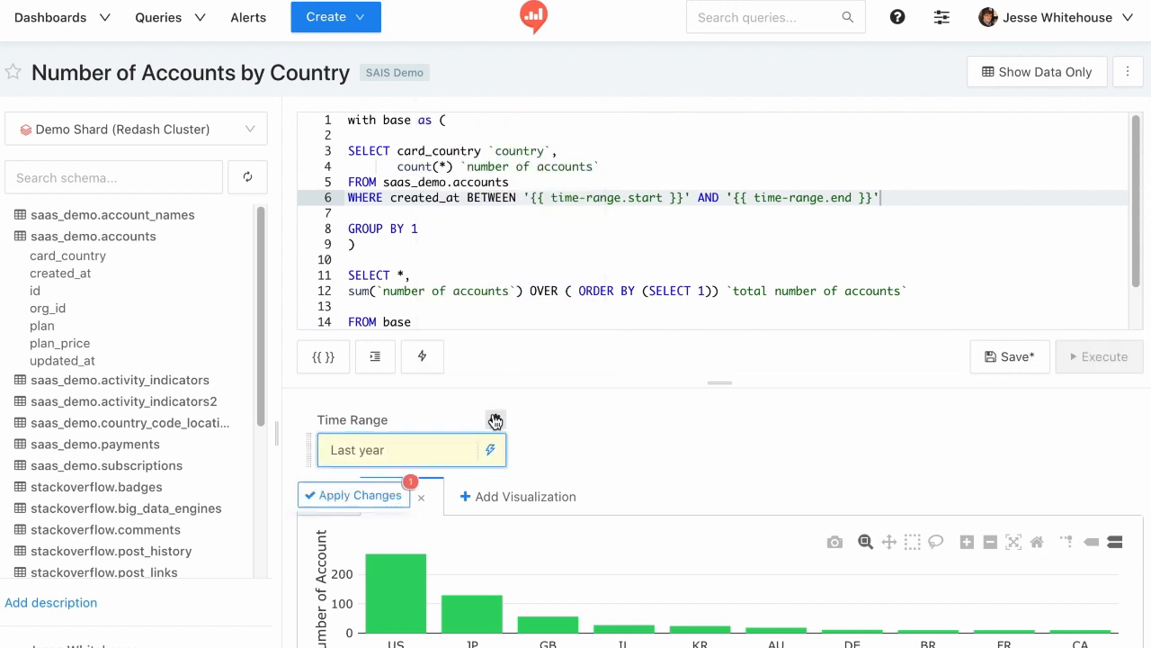
left_click(370, 502)
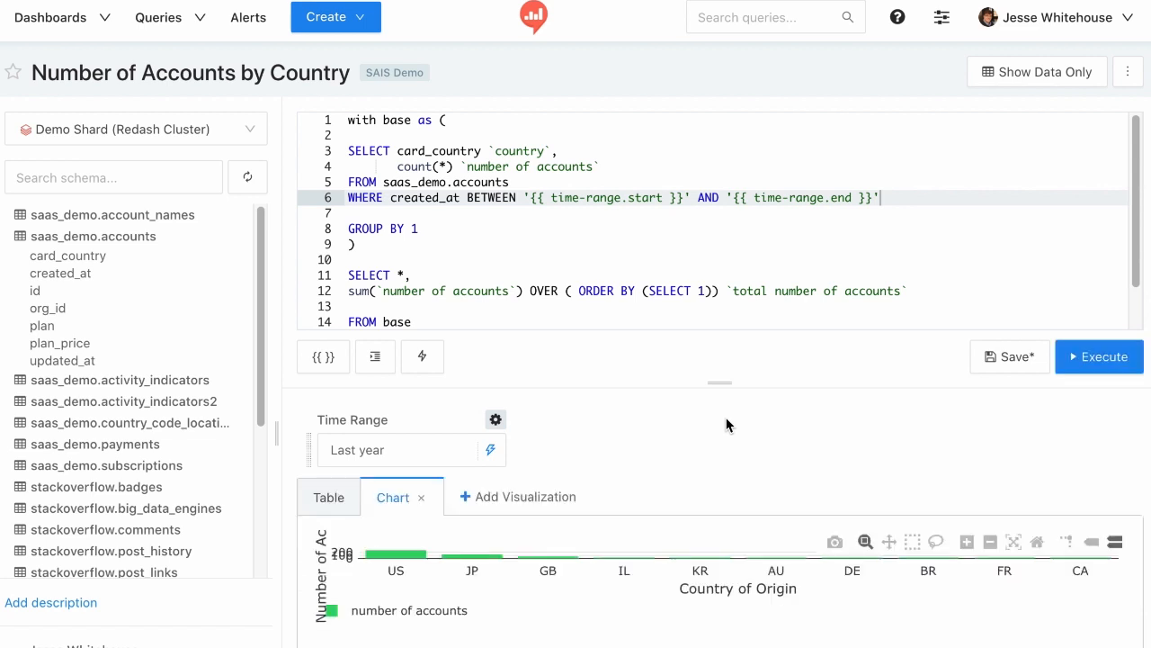
left_click(991, 369)
left_click(1018, 72)
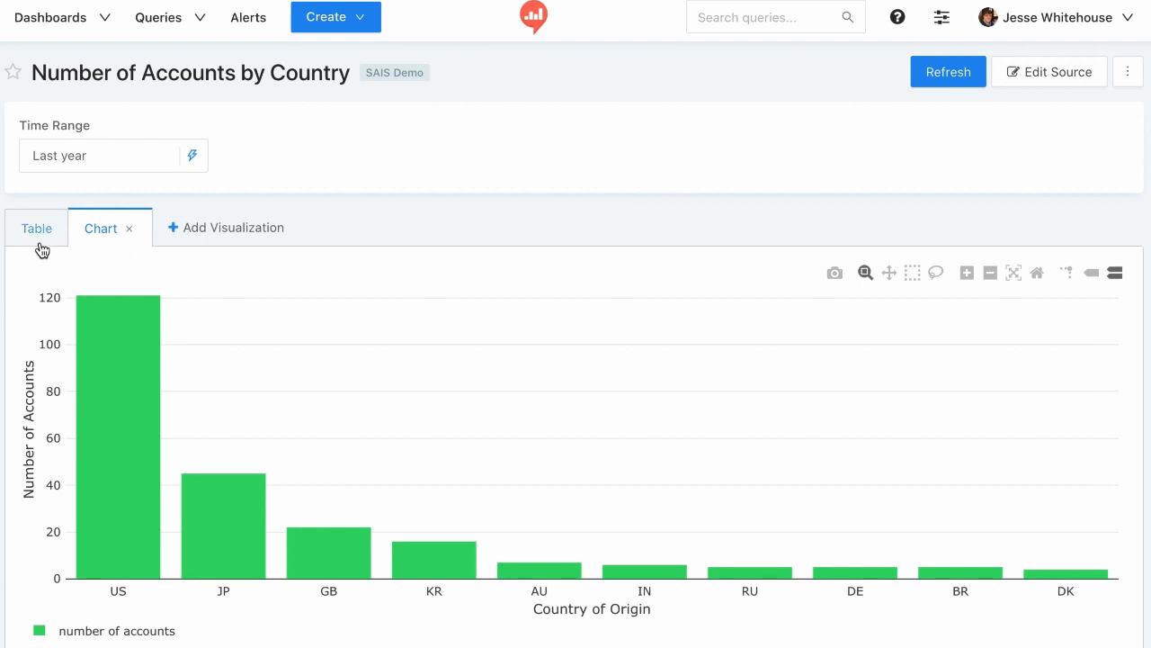
Open the SAIS Dashboard from the dashboards list and look over its widgets.
left_click(58, 19)
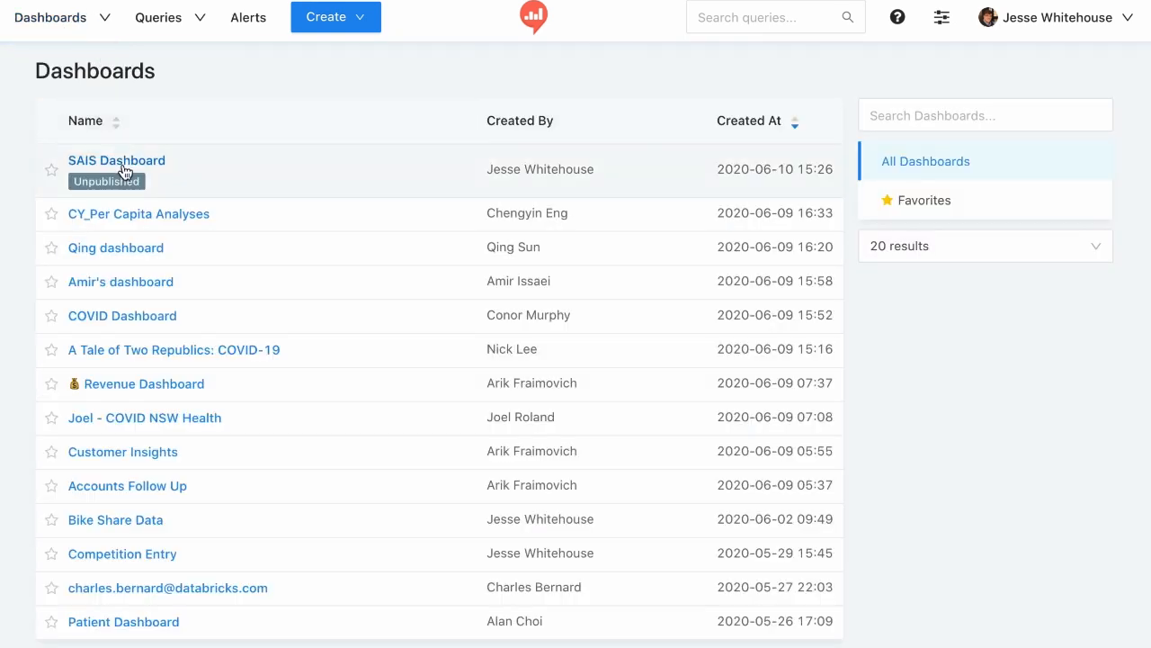
left_click(118, 162)
scroll(590, 297, "down", 5)
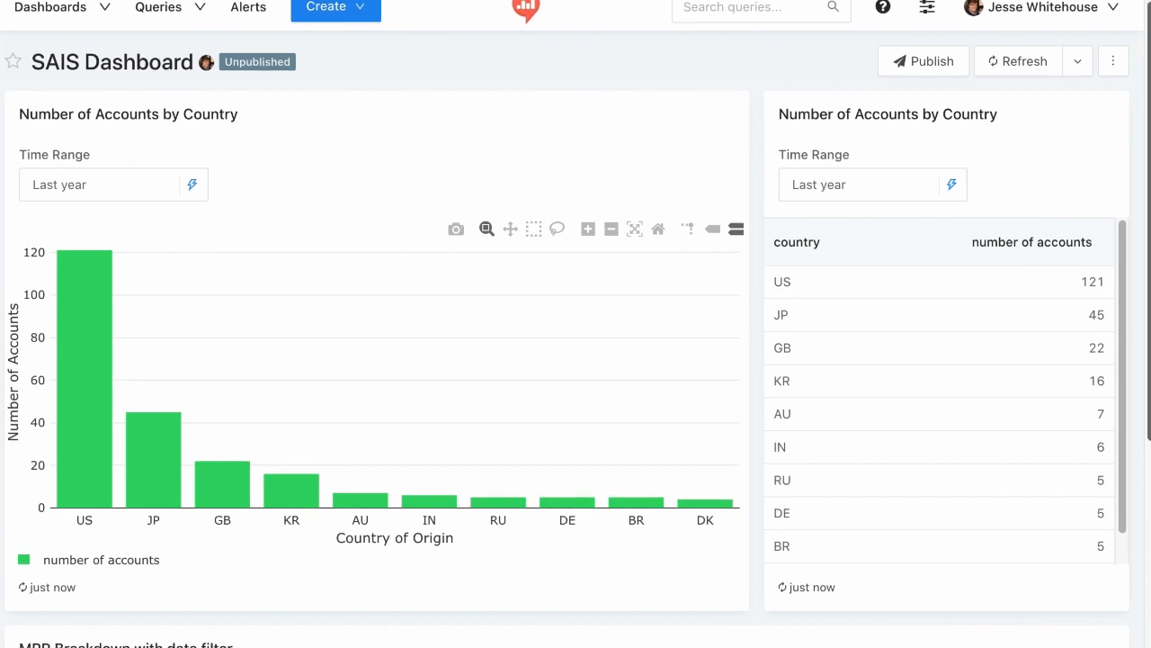
scroll(1138, 141, "up", 5)
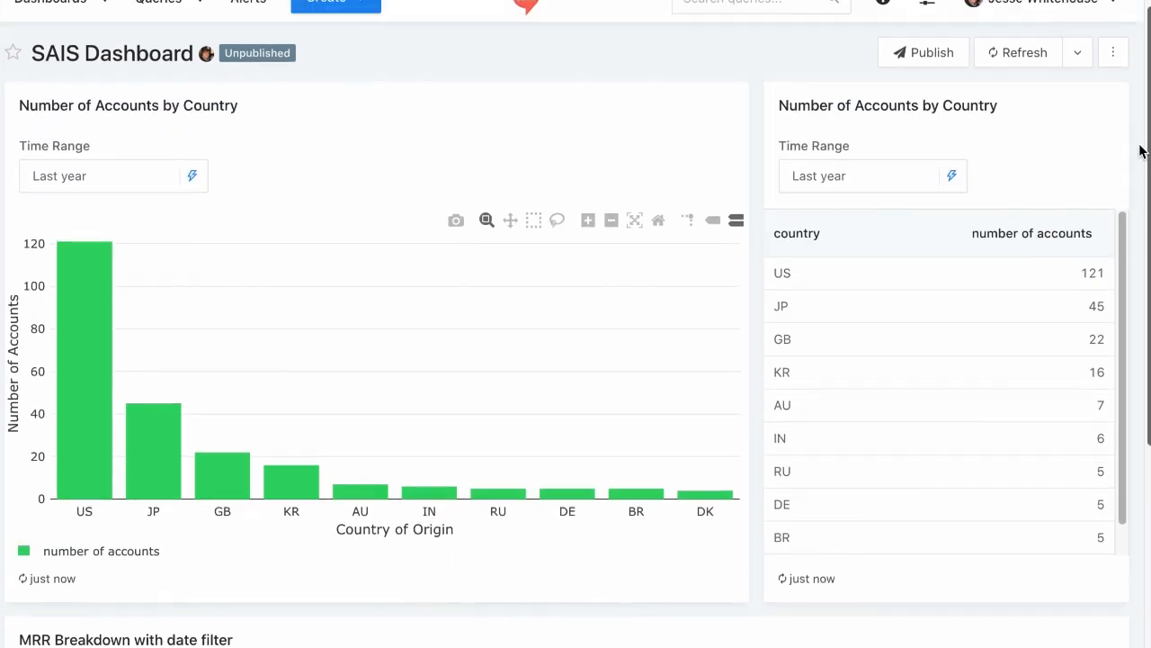
scroll(1138, 129, "down", 4)
scroll(1138, 129, "up", 4)
Source the accounts-by-country chart widget's Time Range from a new dashboard parameter with the key Time Range.
left_click(734, 116)
left_click(649, 292)
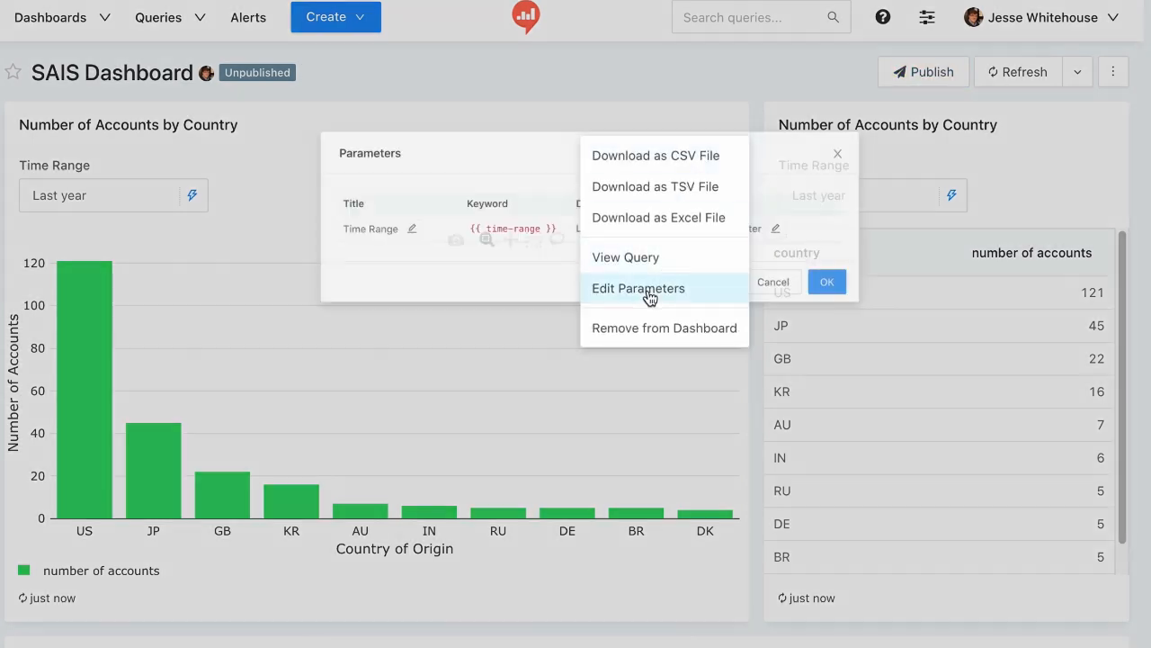
left_click(806, 214)
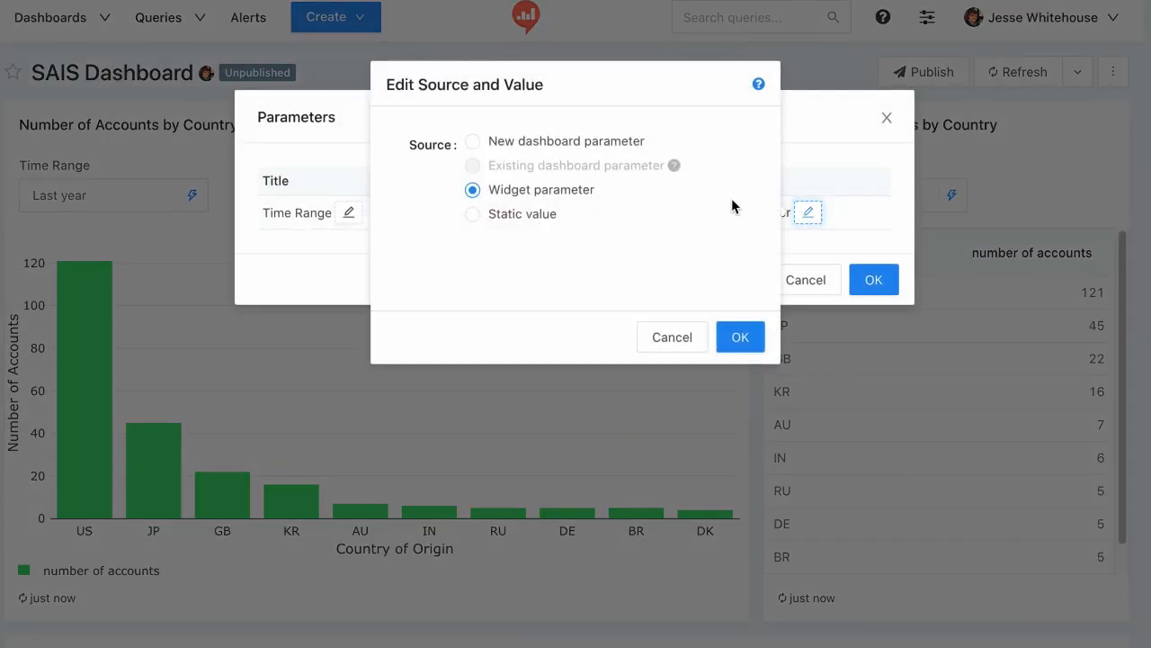
left_click(472, 141)
left_click_drag(562, 259, 341, 252)
type("Time Range")
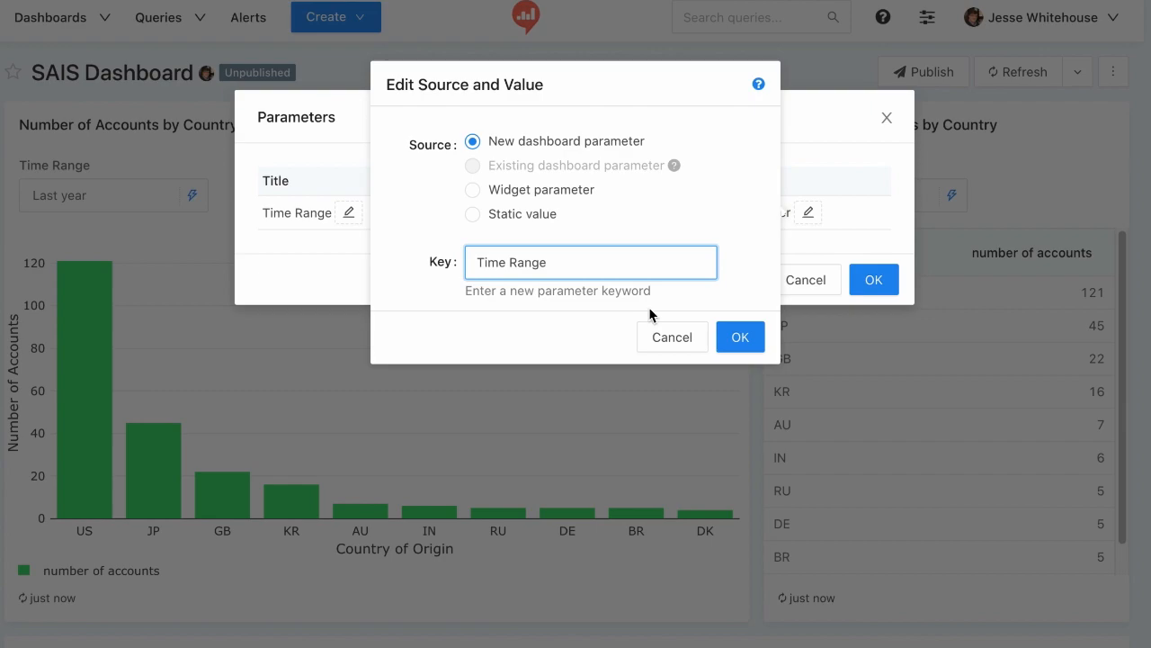
left_click(740, 337)
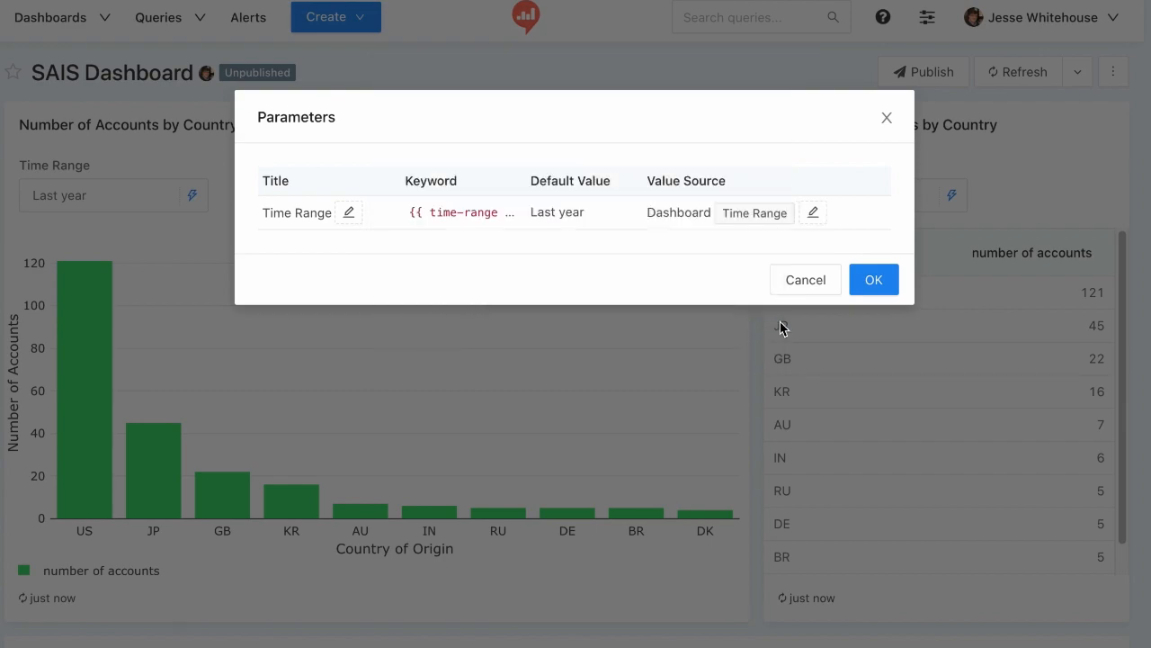
left_click(876, 285)
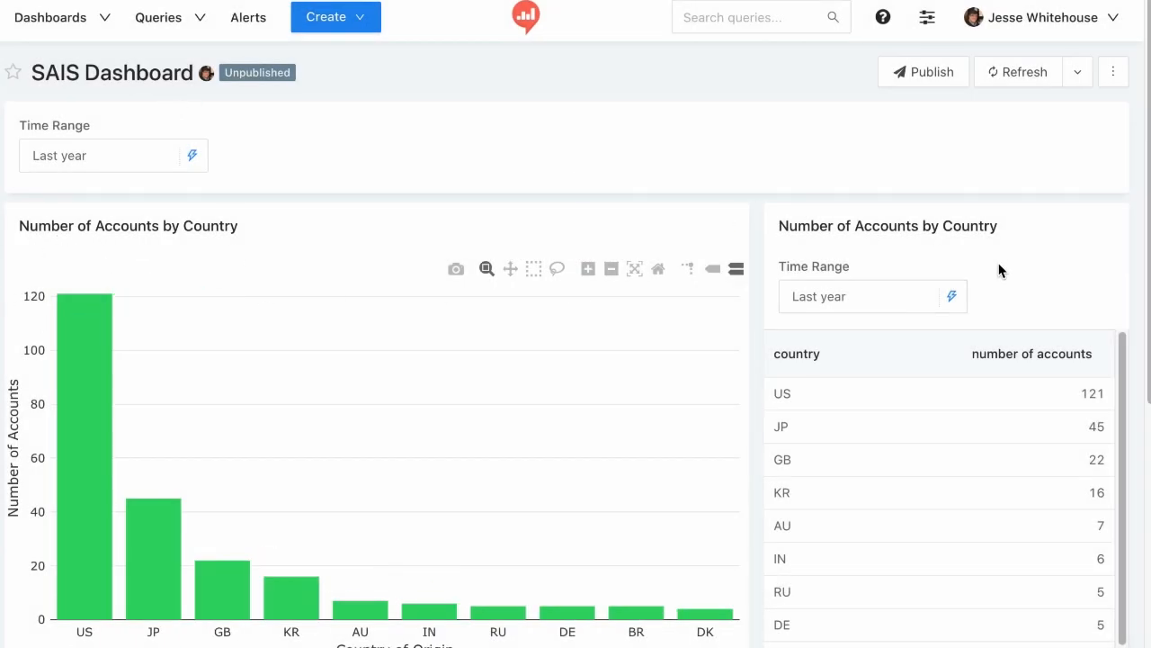
Link the accounts-by-country table widget's Time Range to the existing dashboard parameter.
left_click(1112, 218)
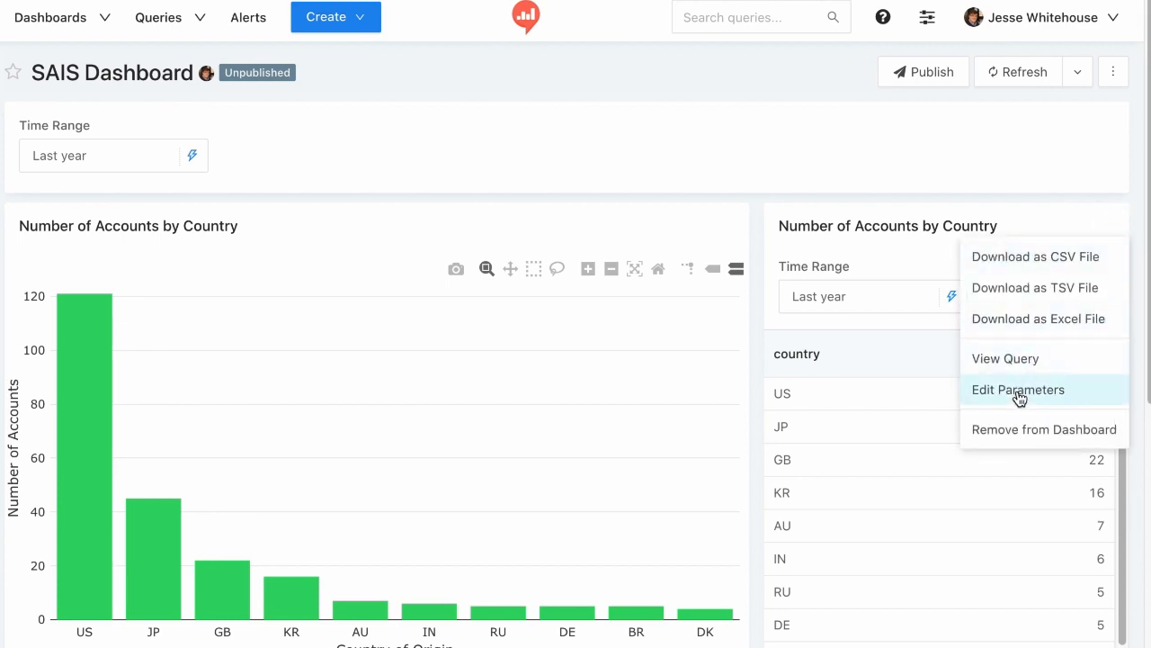
left_click(1019, 387)
left_click(809, 213)
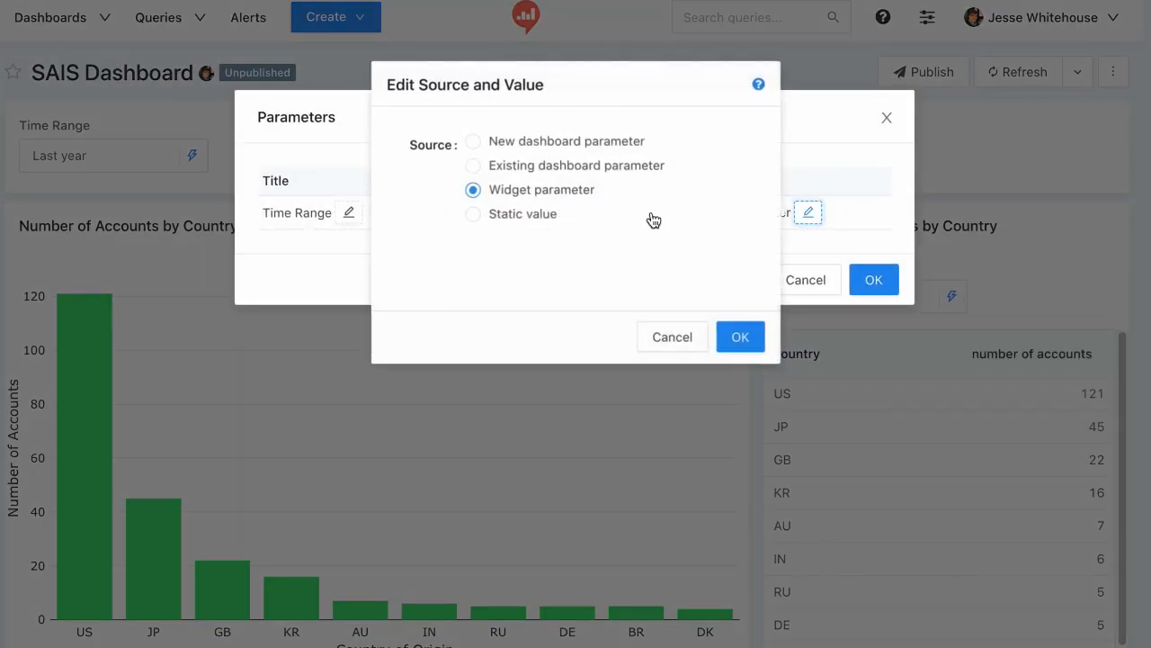
left_click(530, 166)
left_click(737, 338)
left_click(873, 280)
Link the MRR Breakdown with date filter widget's Time Range to the existing dashboard parameter.
scroll(797, 304, "down", 5)
left_click(1112, 286)
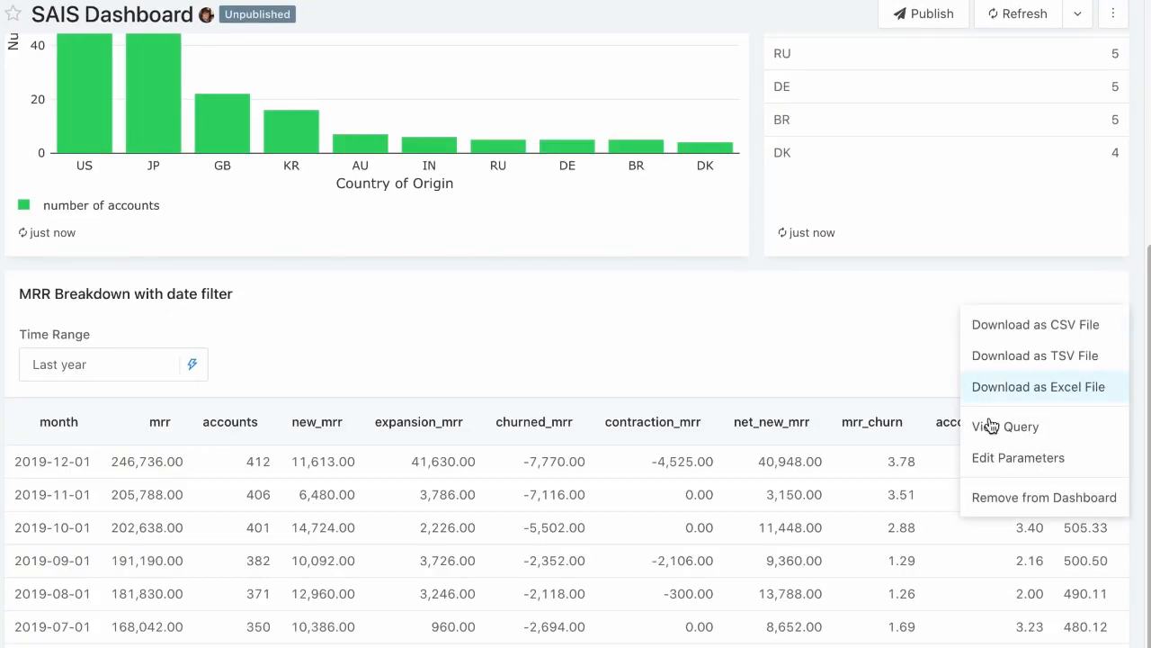
left_click(992, 457)
left_click(809, 213)
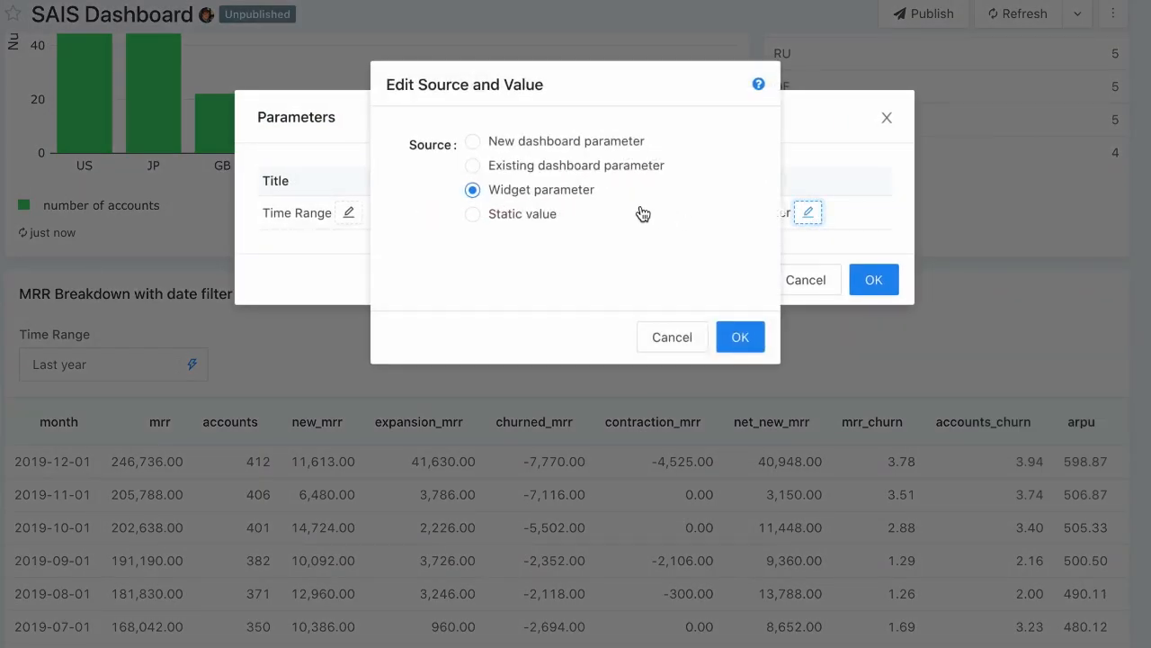
left_click(497, 168)
left_click(740, 336)
left_click(877, 281)
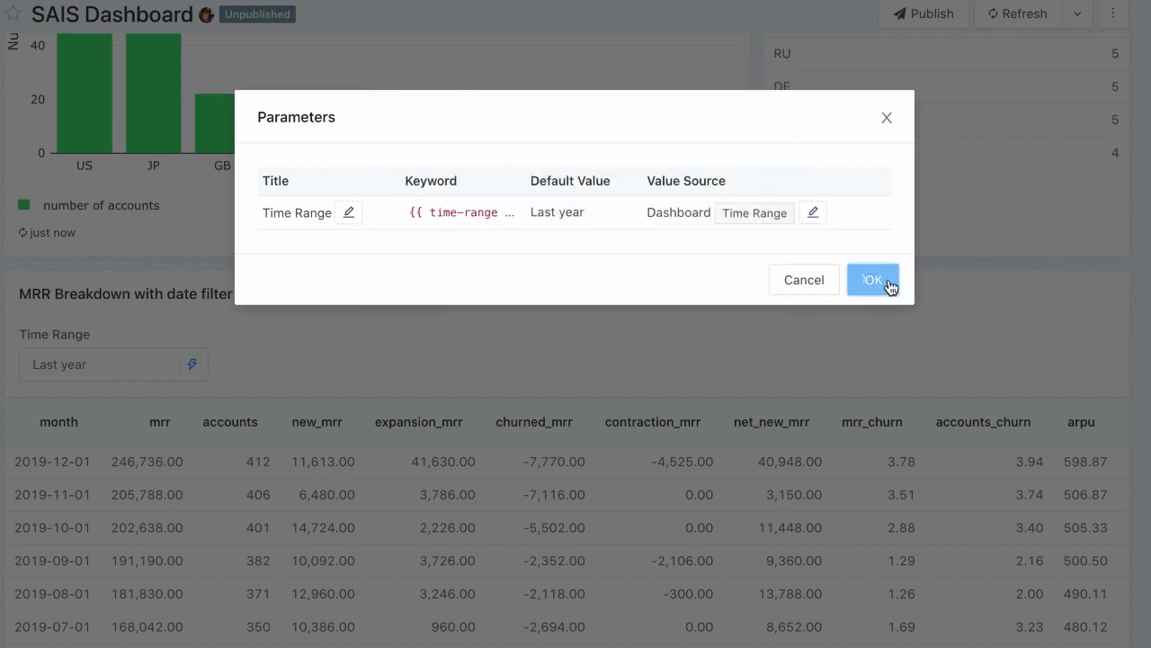
Set the dashboard-level Time Range to This year and apply it to all widgets.
scroll(810, 261, "up", 5)
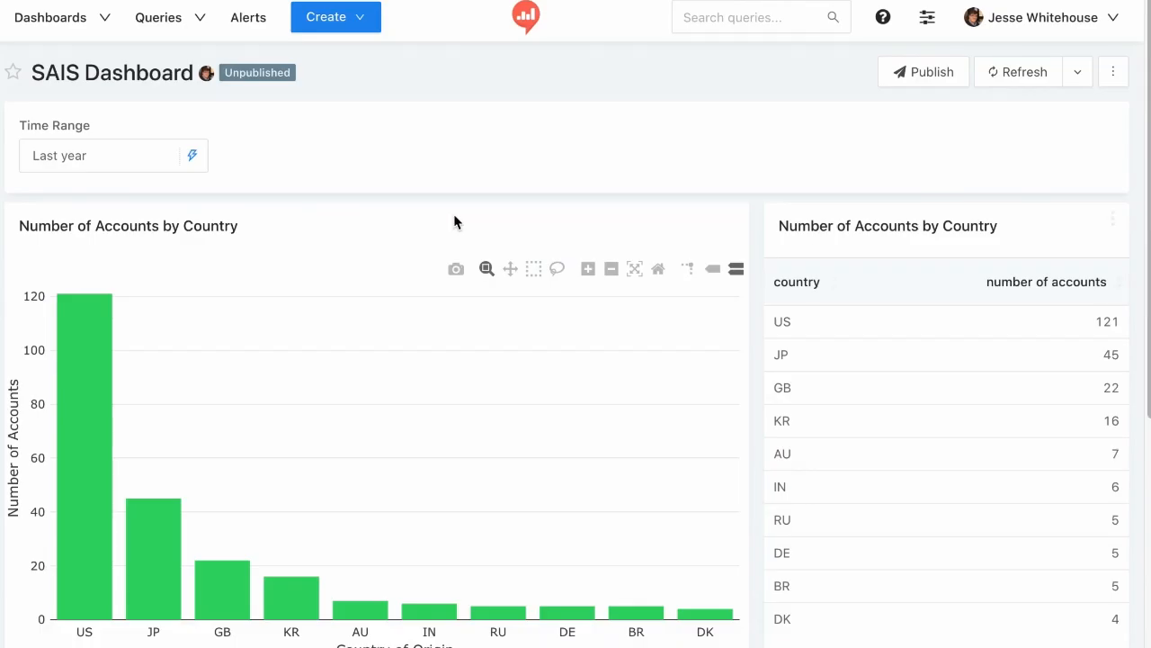
left_click(200, 160)
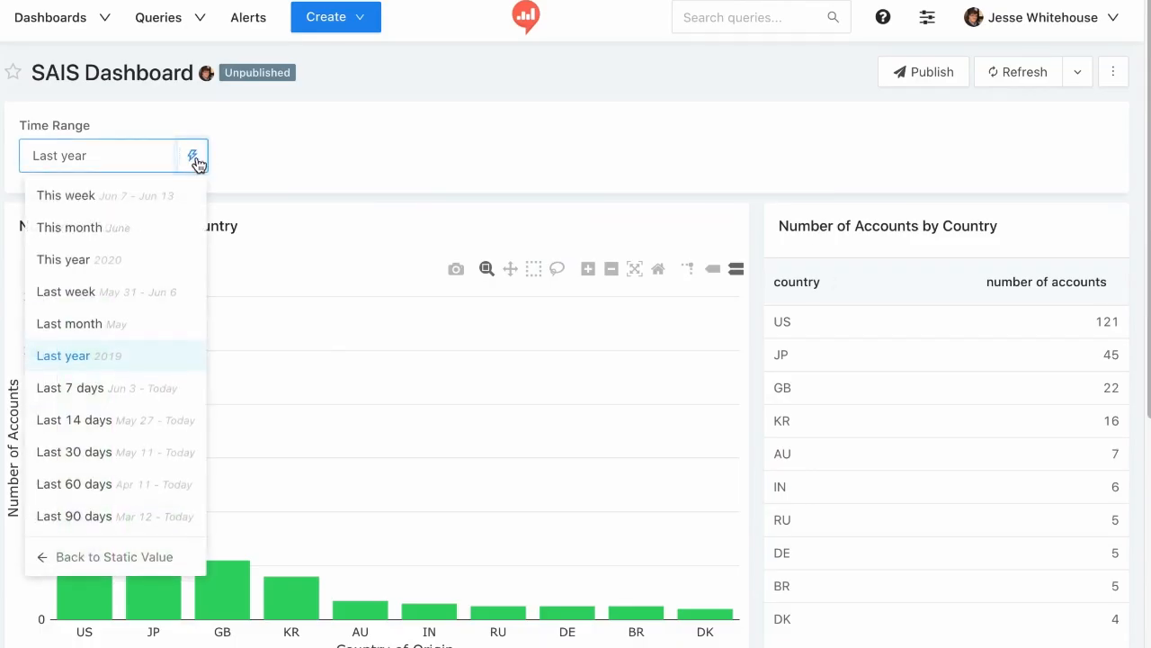
left_click(95, 260)
left_click(54, 196)
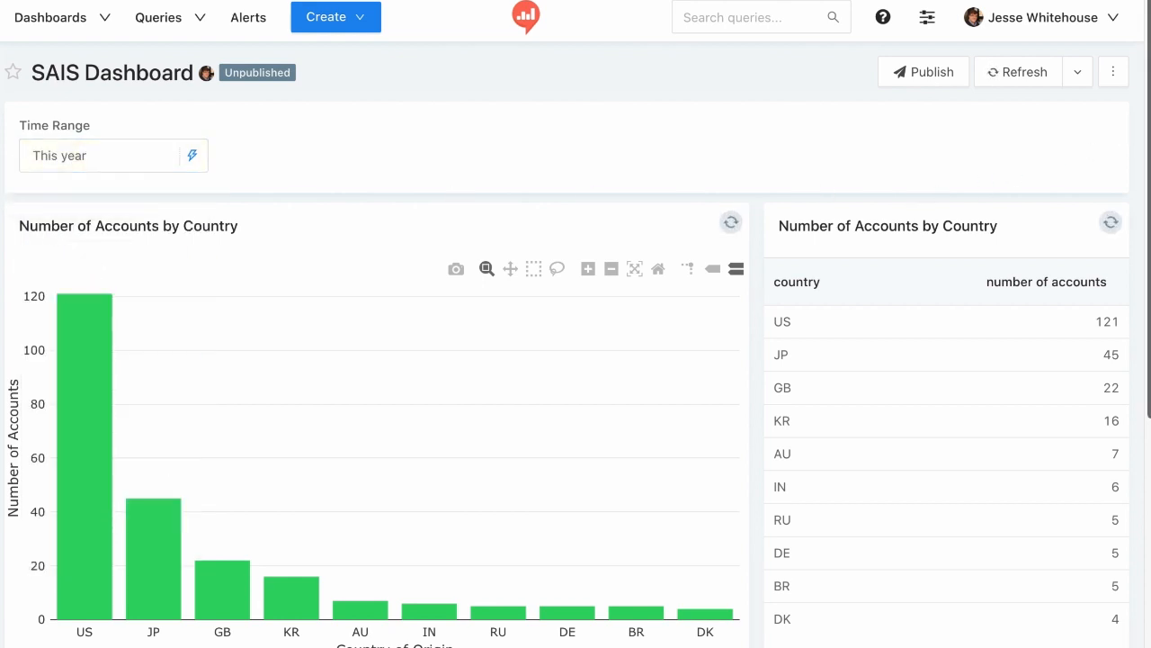
scroll(575, 360, "down", 3)
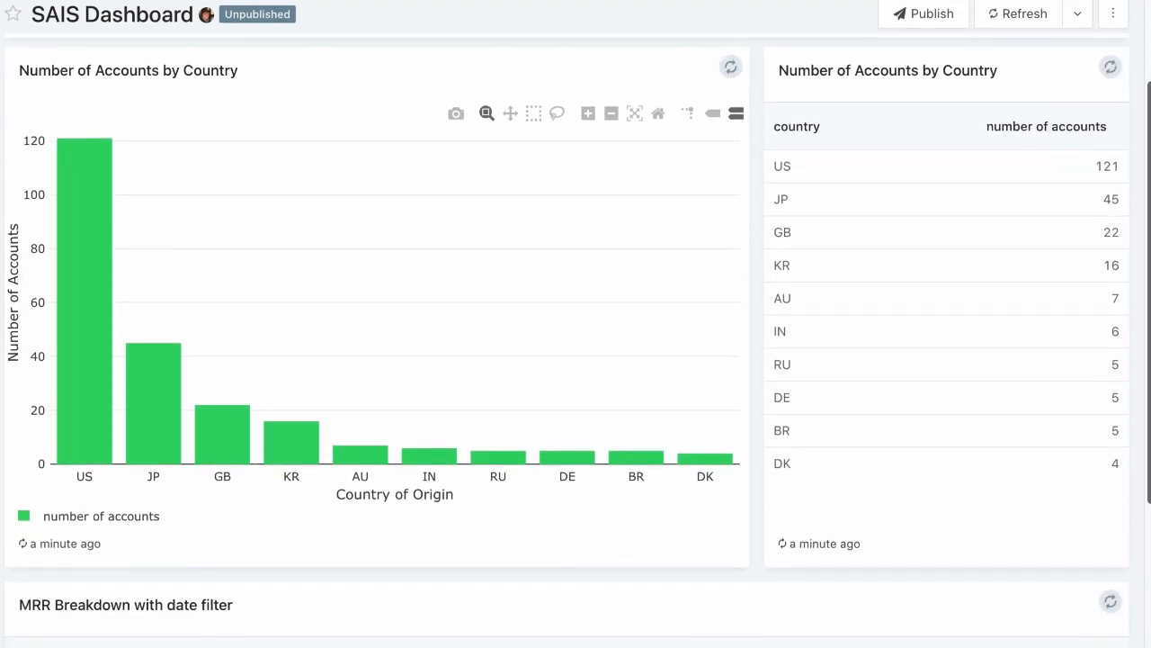
scroll(576, 360, "up", 2)
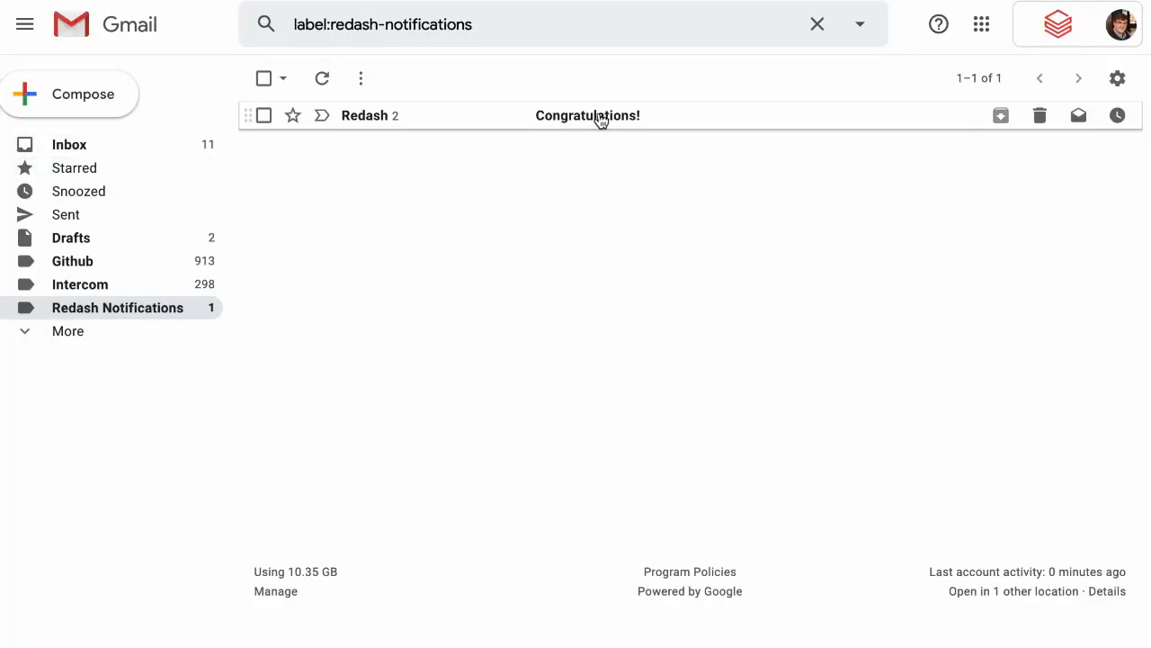
Open the Redash Congratulations! notification in Gmail, and return to Redash to review the SAIS Dashboard's filtered widgets.
left_click(596, 119)
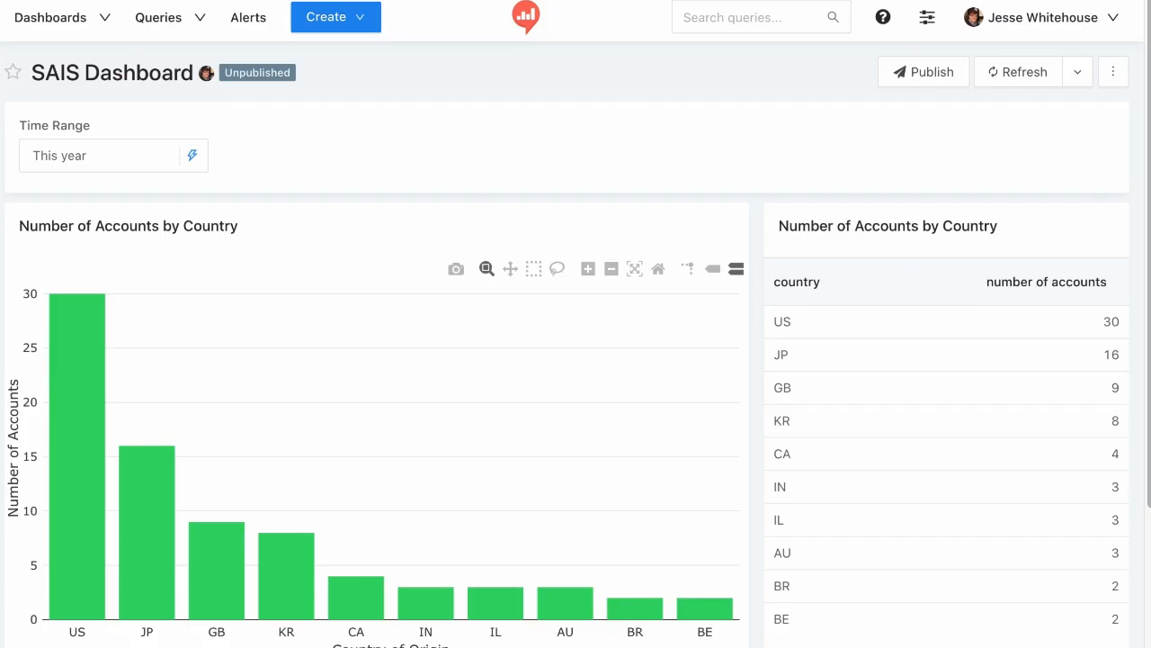
scroll(1147, 270, "down", 3)
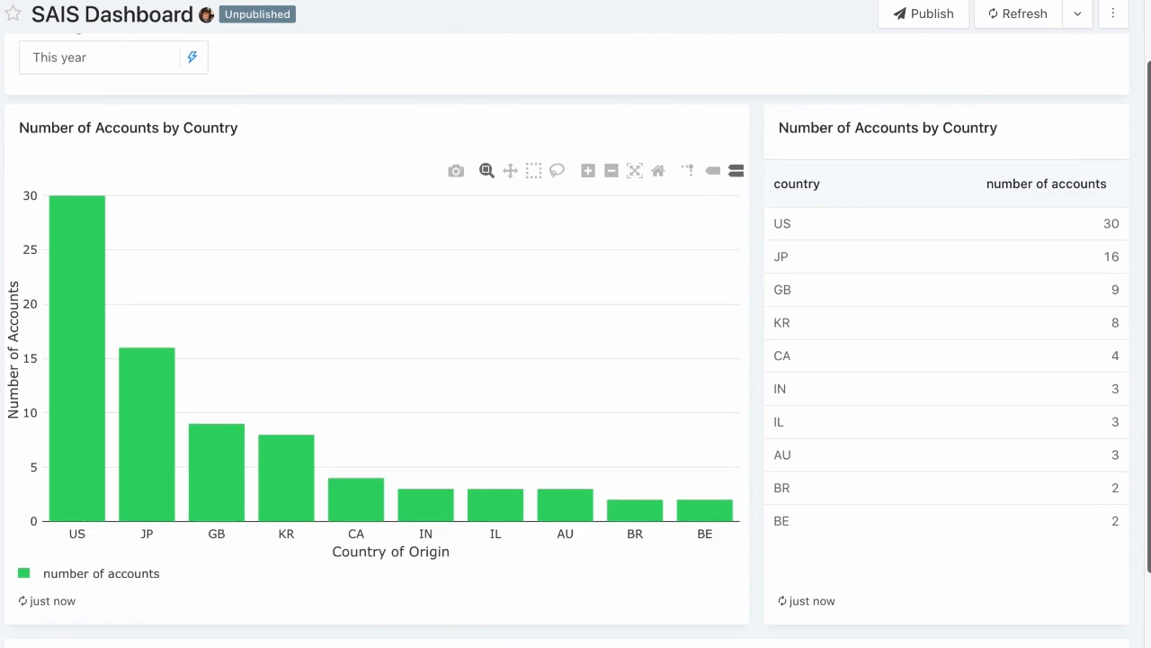
scroll(1144, 252, "up", 5)
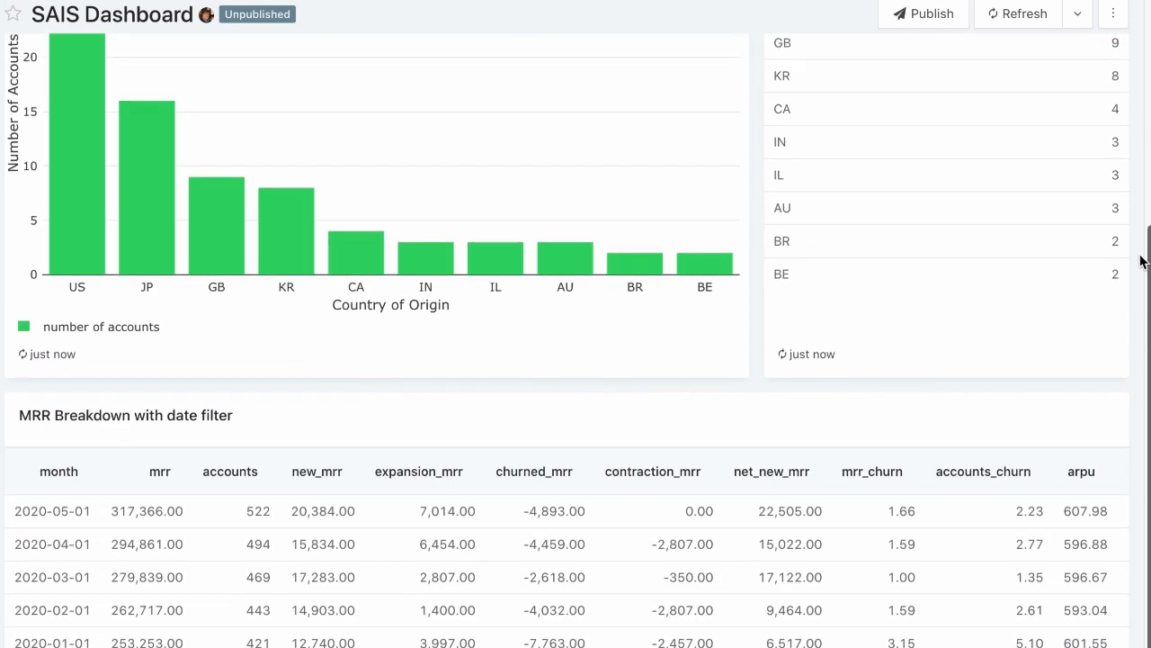
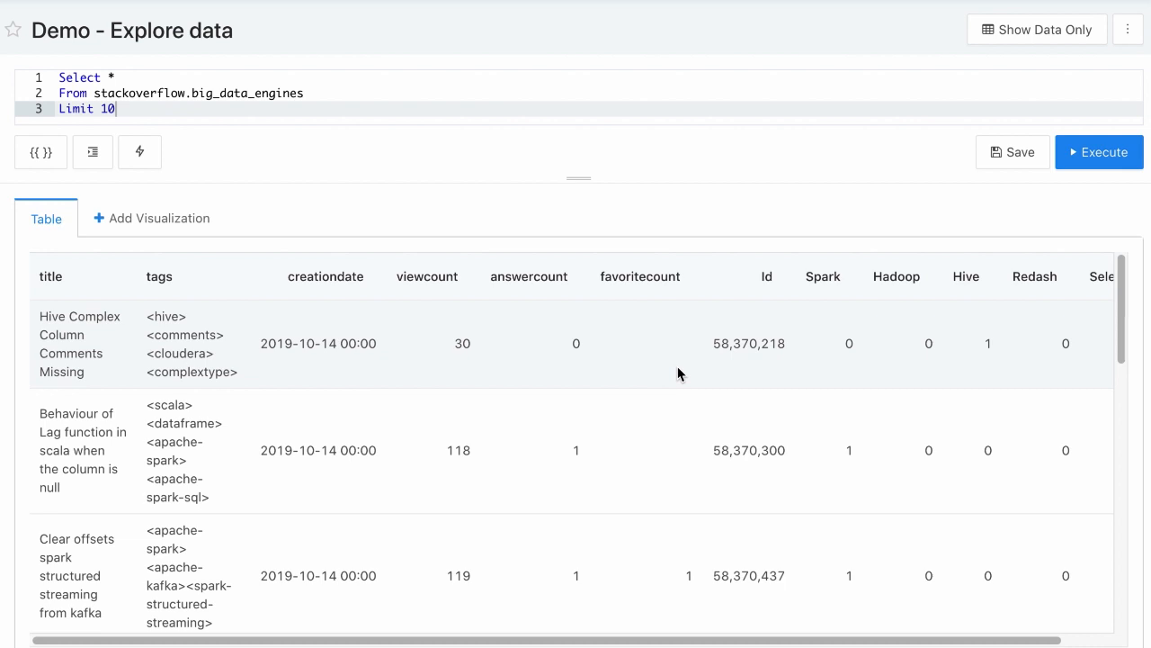
Examine the remaining columns of the Demo - Explore data results and the sum(viewCount) / 1000 line in the Demo - Totals query.
scroll(678, 368, "right", 2)
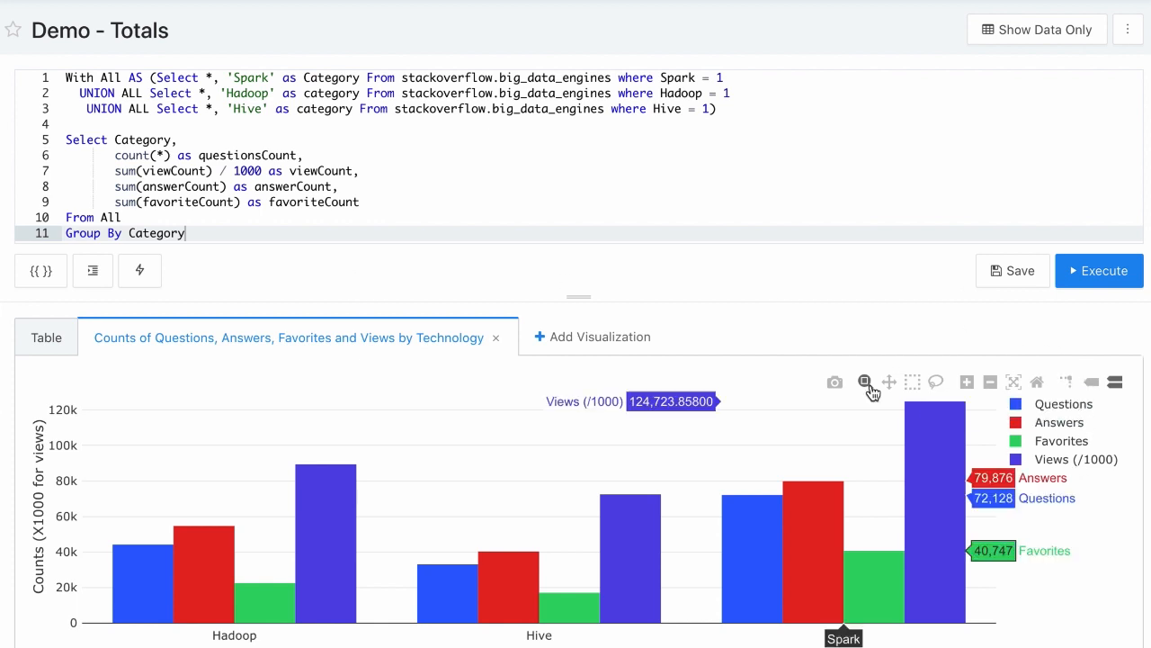
left_click_drag(365, 170, 97, 170)
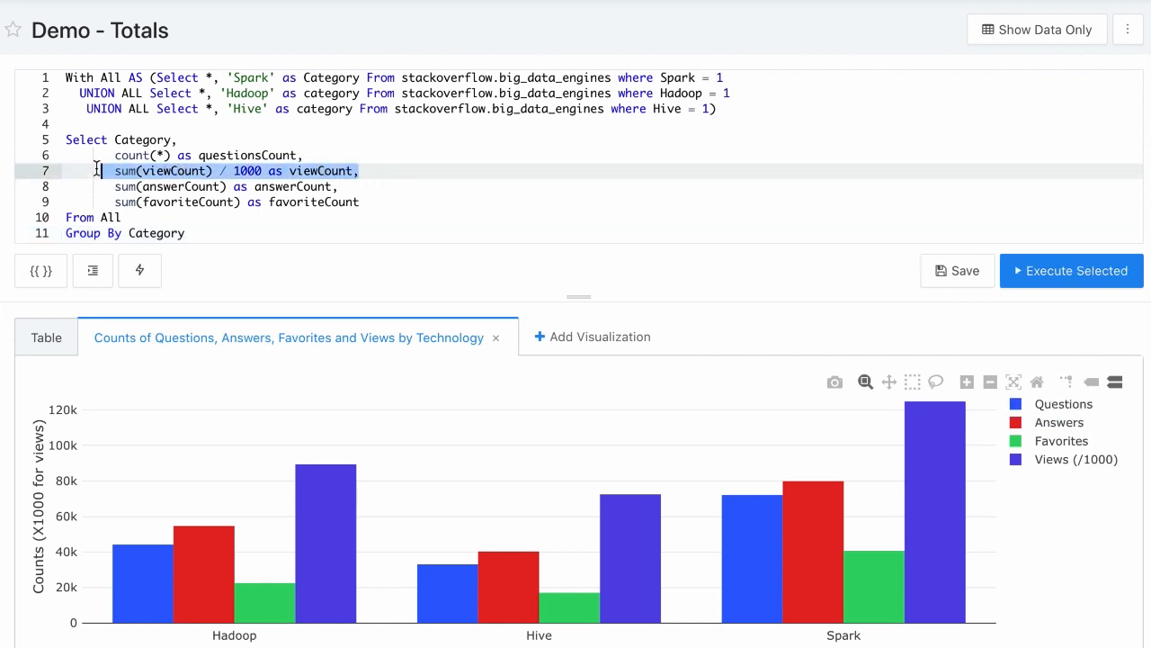
left_click(218, 234)
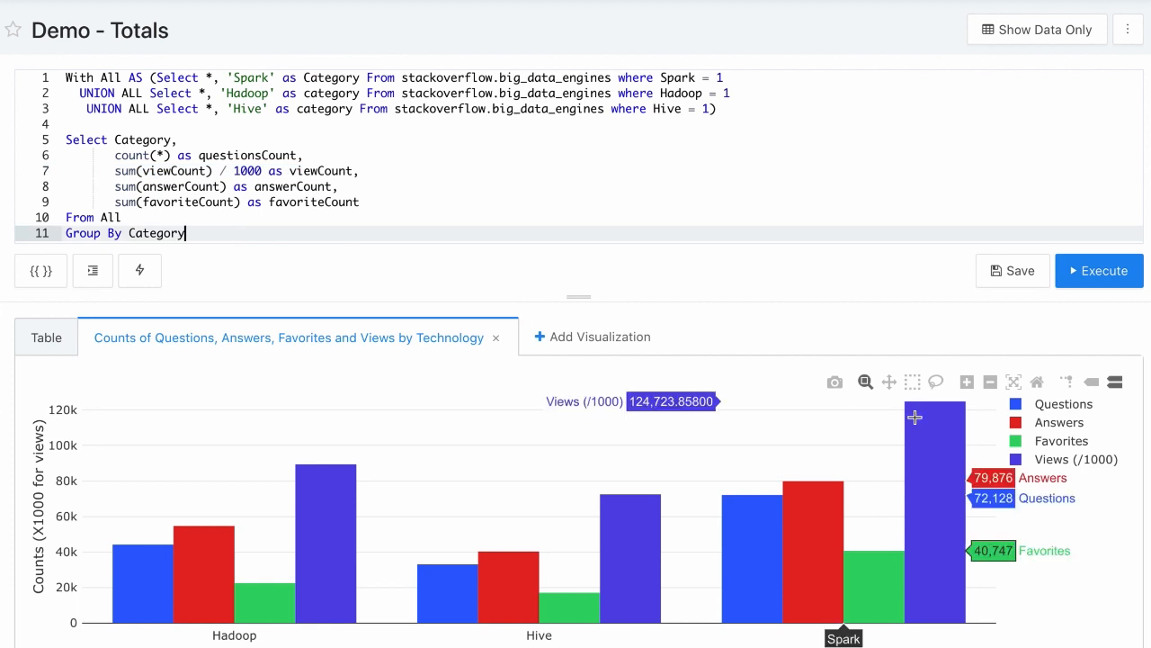
Show only the data of Demo - Totals, and examine the date_trunc column and tag-counting expressions in the Demo - Trends query.
left_click(1017, 40)
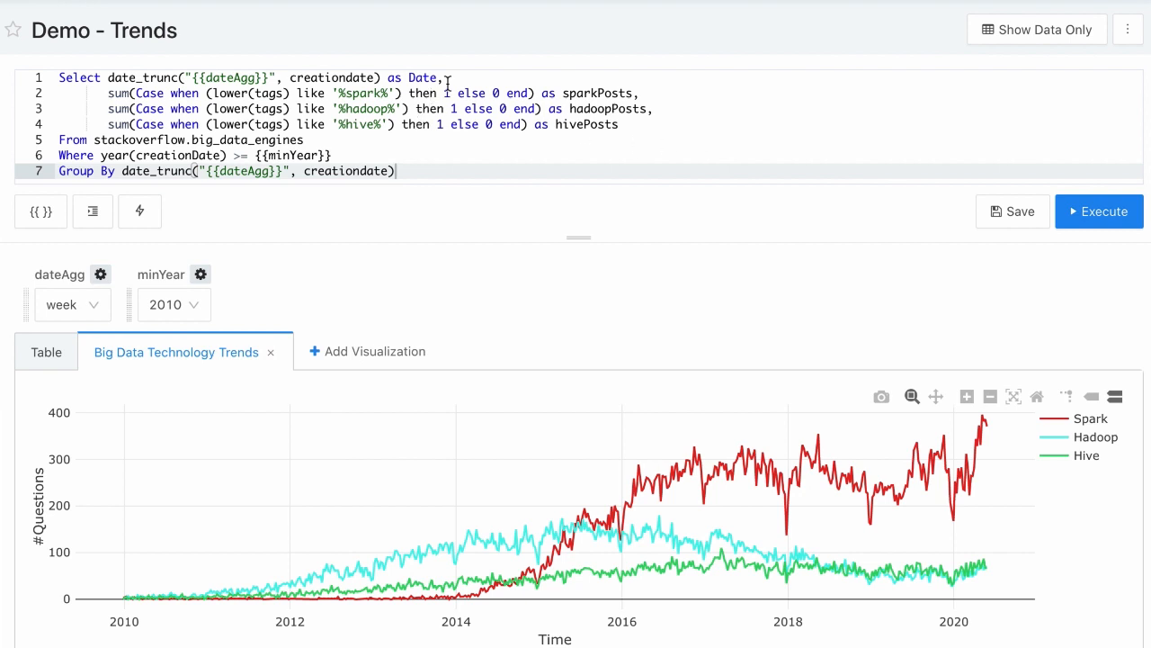
left_click_drag(452, 78, 107, 77)
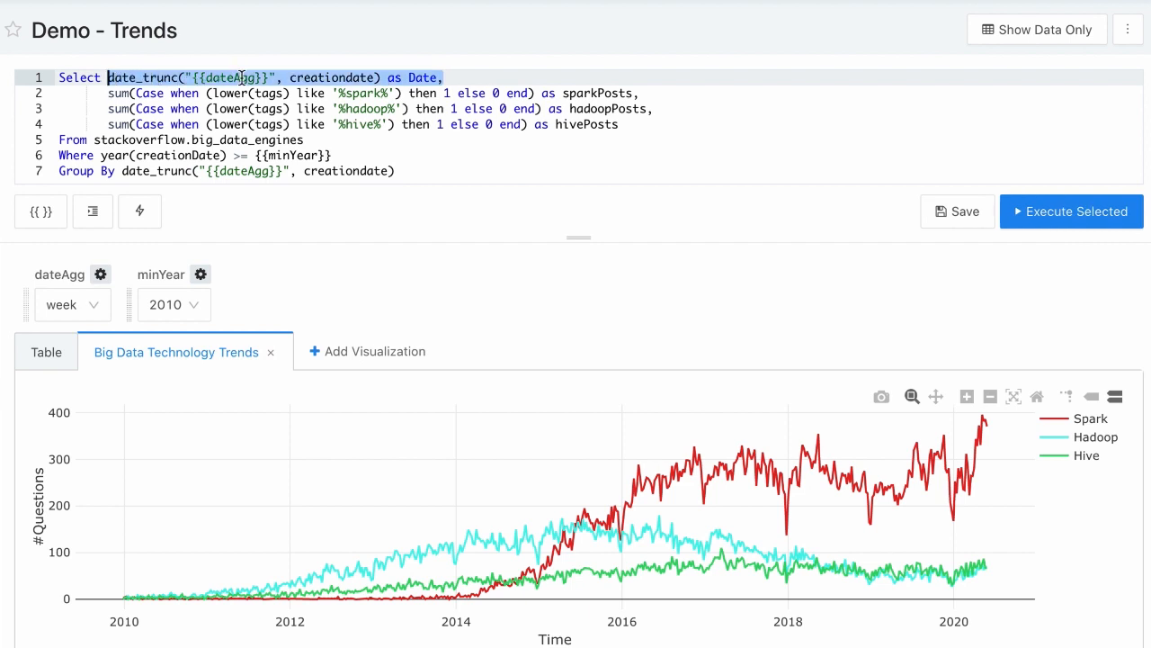
left_click_drag(112, 94, 397, 124)
left_click(422, 172)
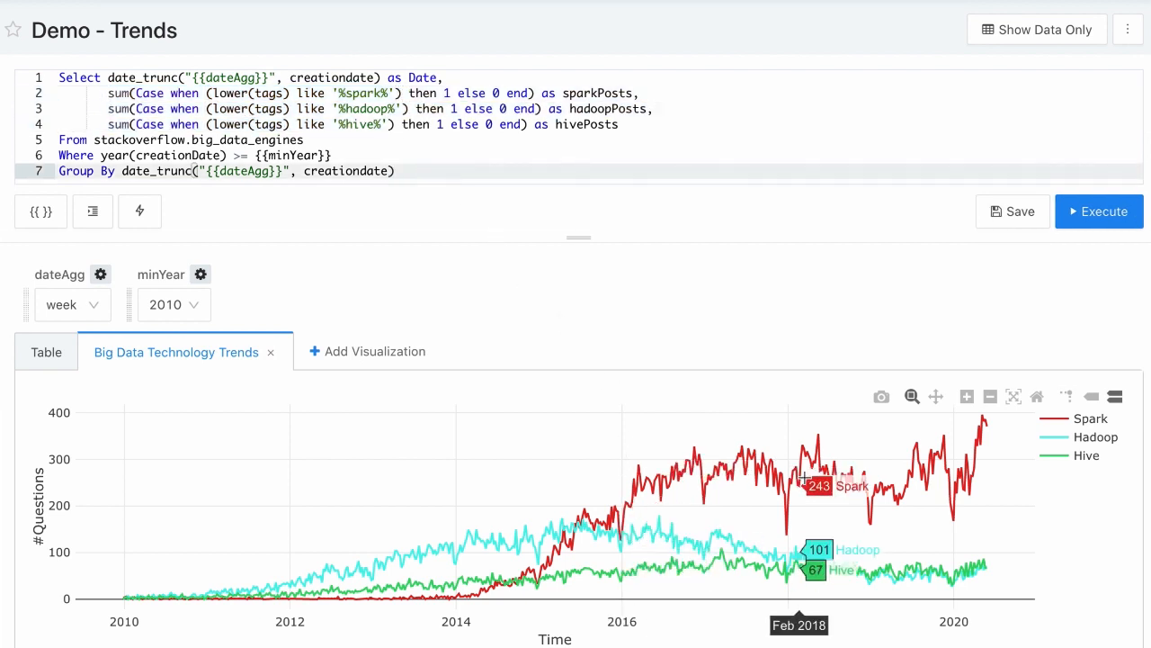
Review the dropdown values configured for the dateAgg parameter, and accept its settings without editing them.
left_click(100, 275)
left_click(679, 298)
scroll(680, 298, "down", 2)
scroll(683, 299, "up", 2)
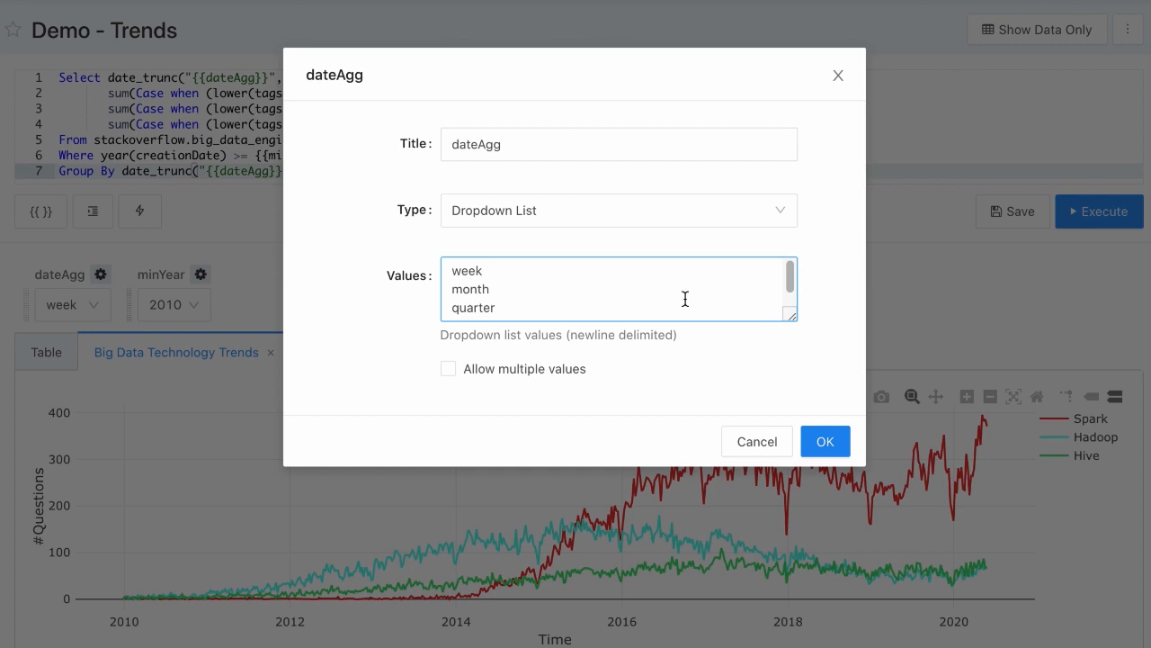
left_click(824, 444)
Set dateAgg to quarter in Demo - Trends, apply the change, and show only the query's data.
left_click(96, 314)
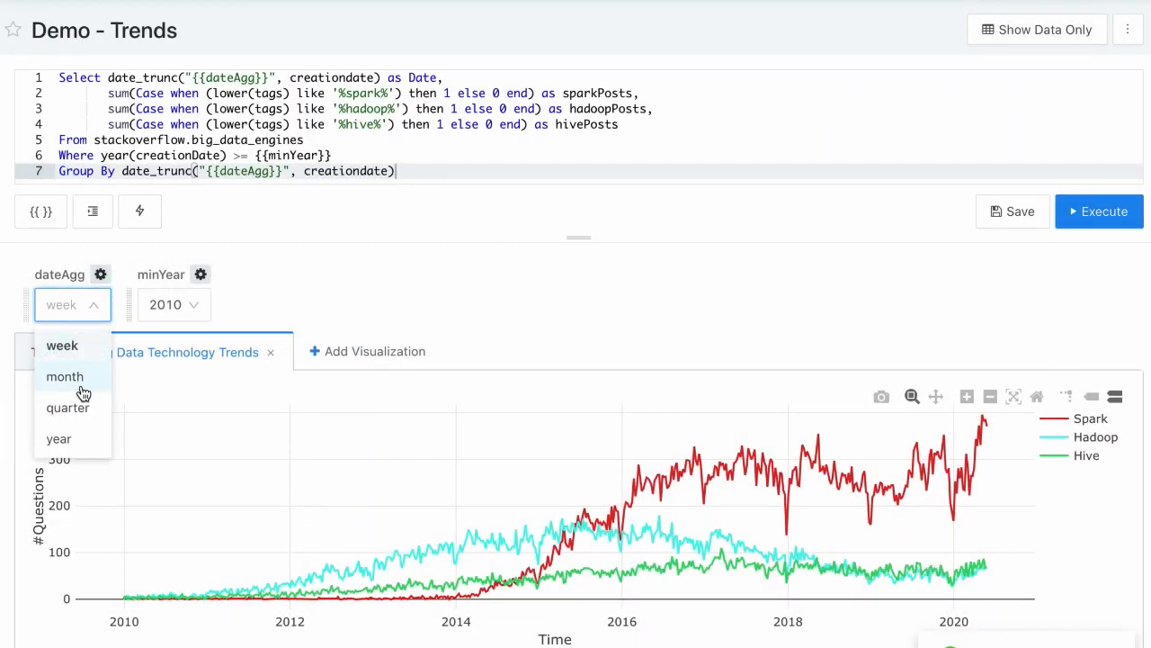
left_click(77, 407)
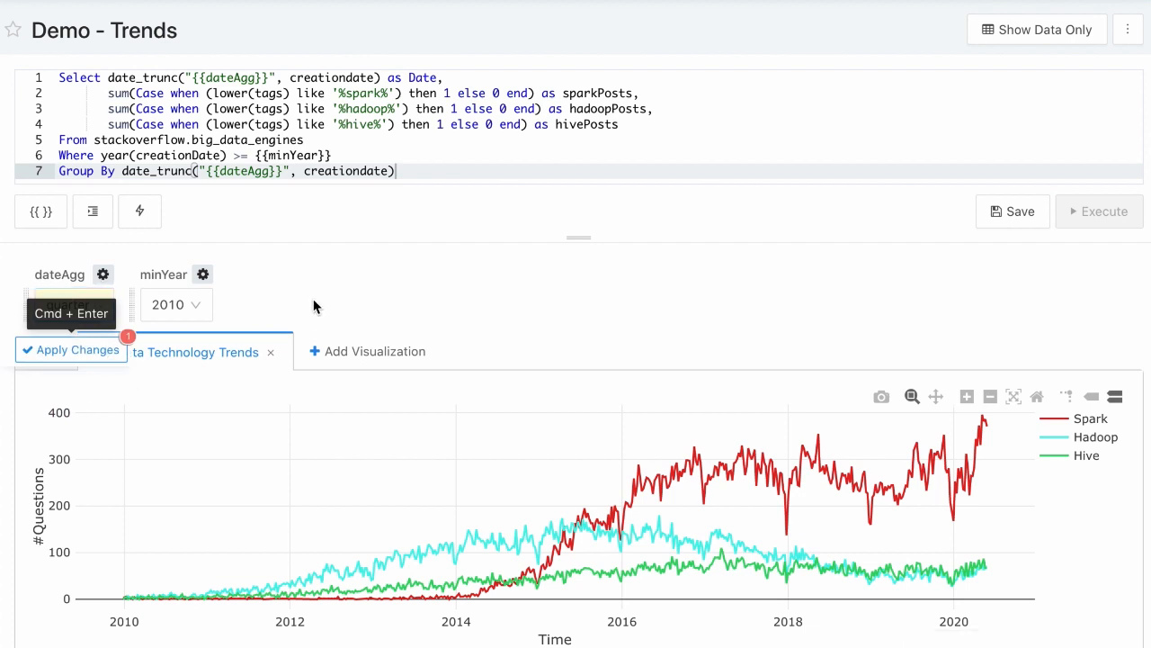
key("super+Return")
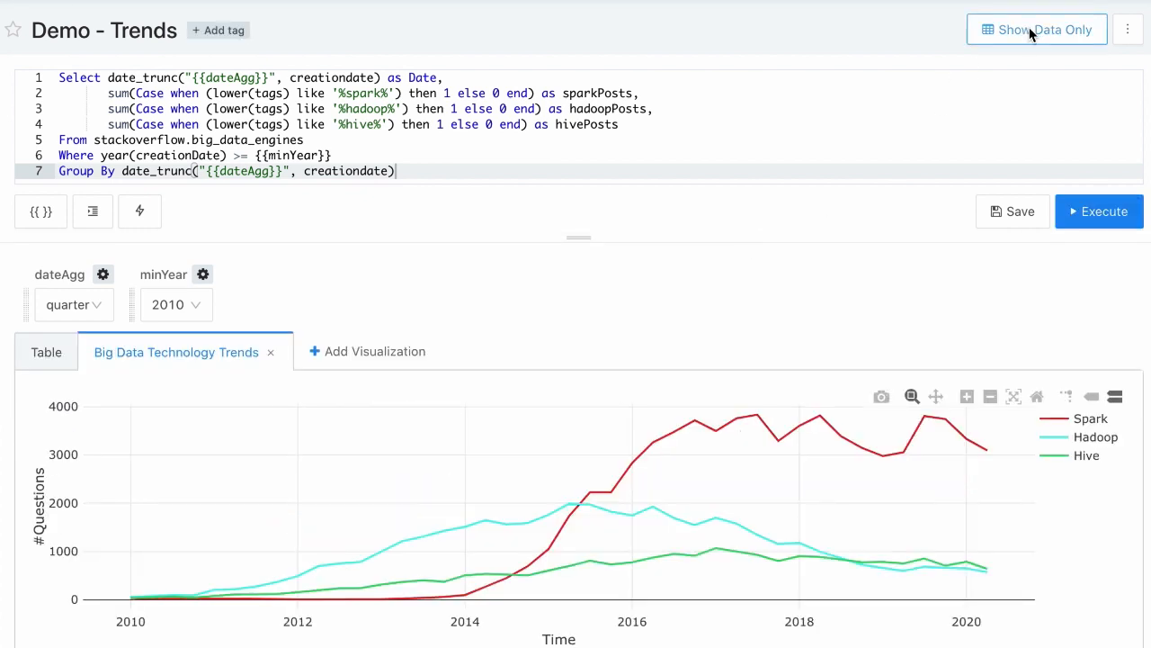
left_click(1033, 33)
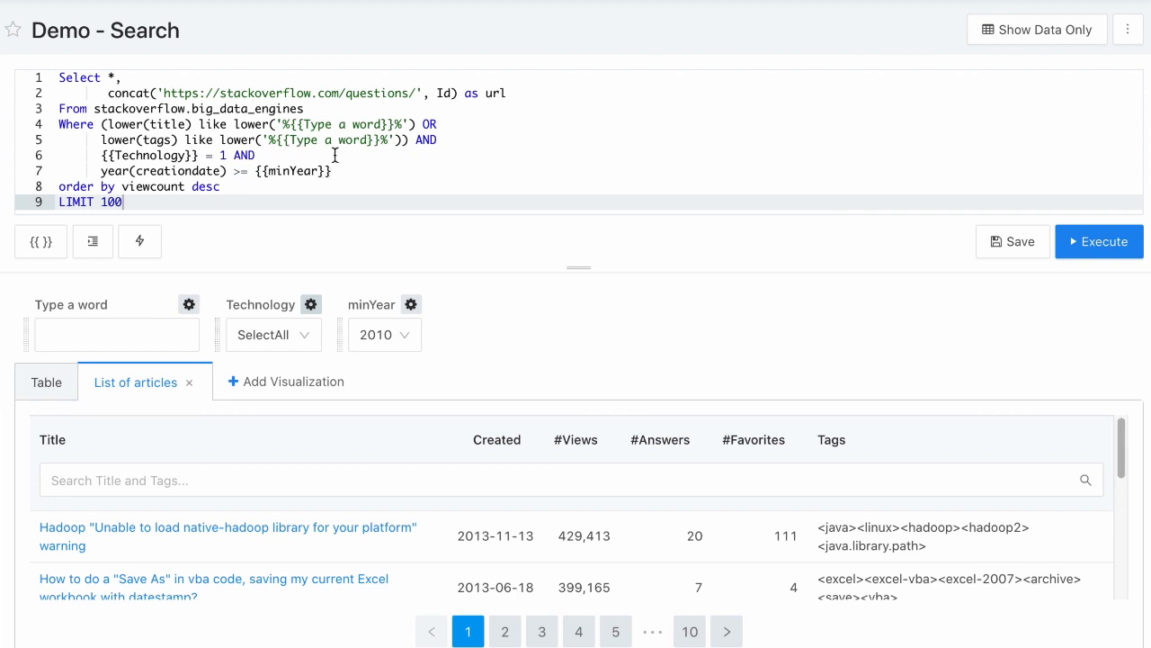
Highlight the title and tag search conditions in Demo - Search, and set Type a word to delta and Technology to Spark.
left_click_drag(102, 126, 439, 139)
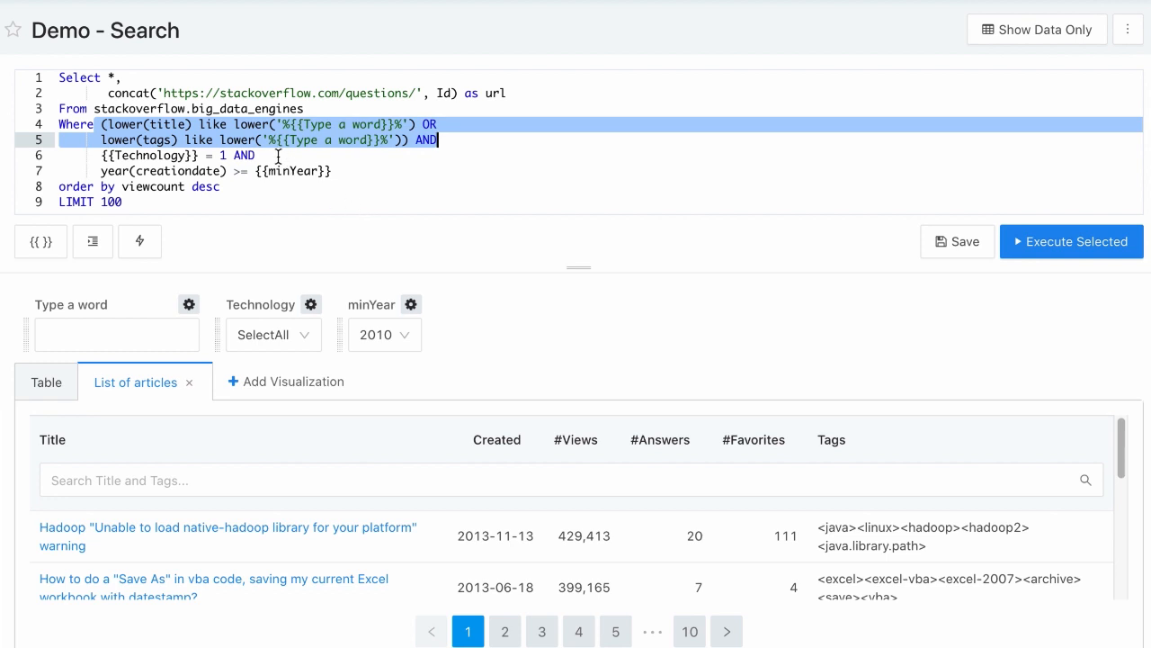
left_click(69, 336)
type("delta")
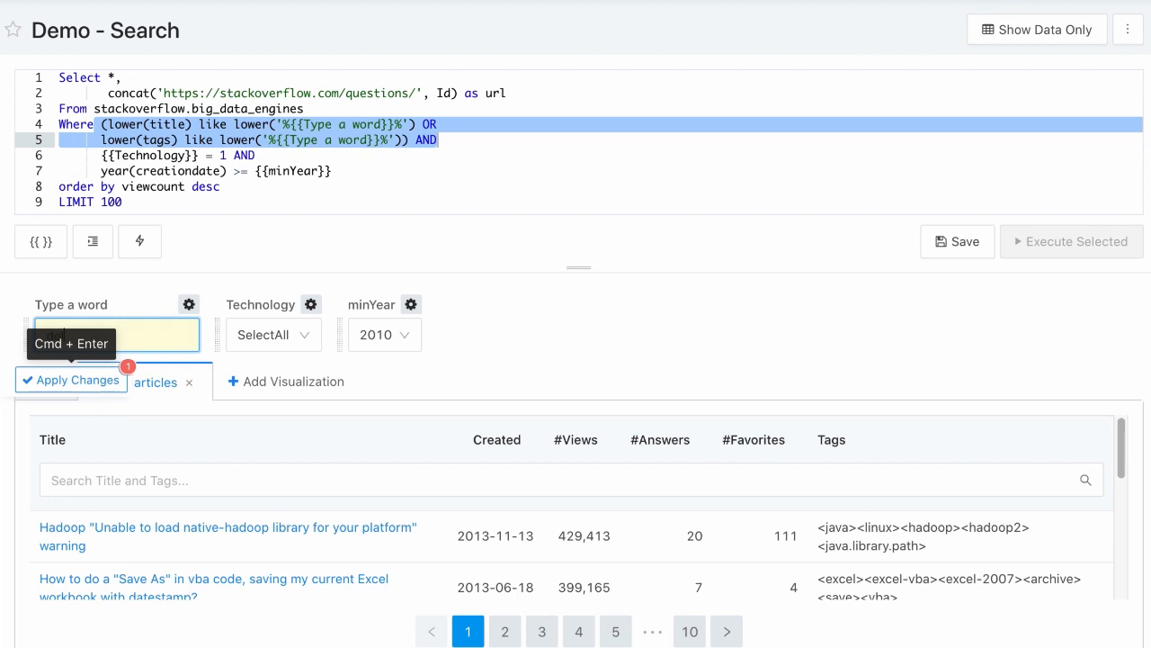
left_click(172, 209)
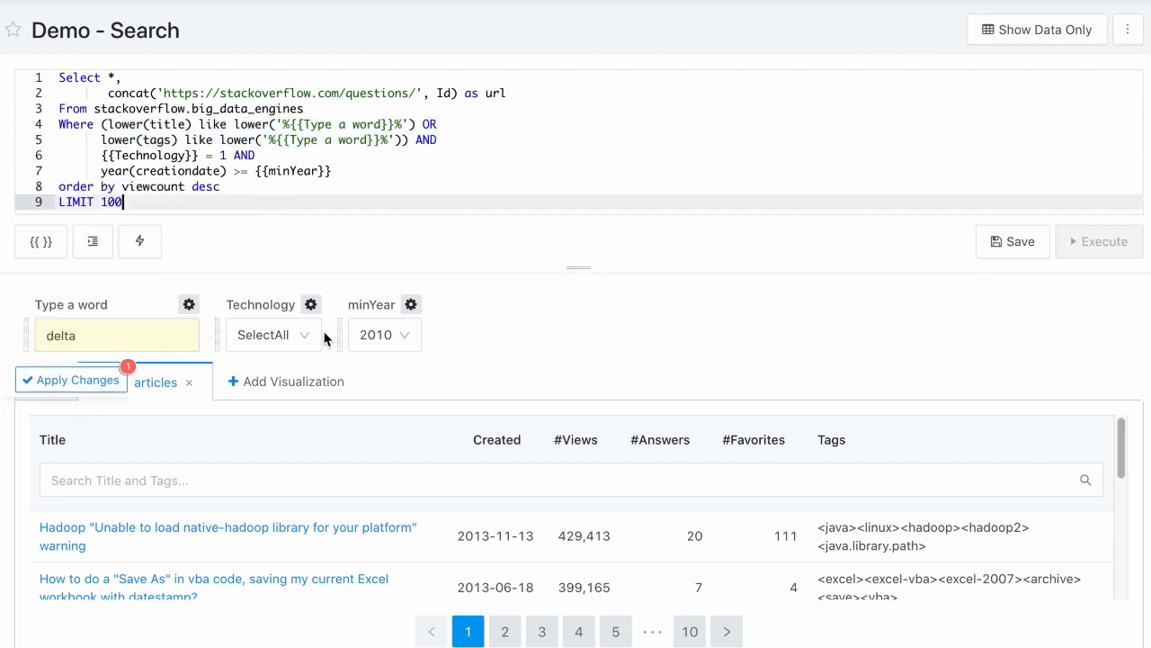
left_click(308, 341)
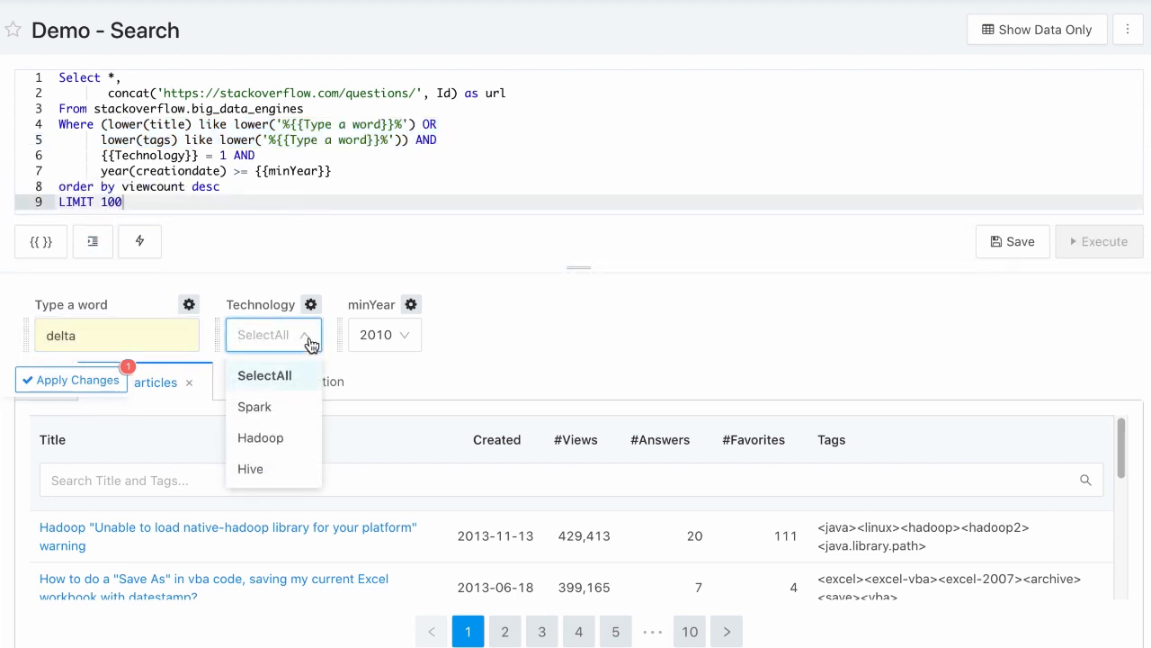
left_click(272, 415)
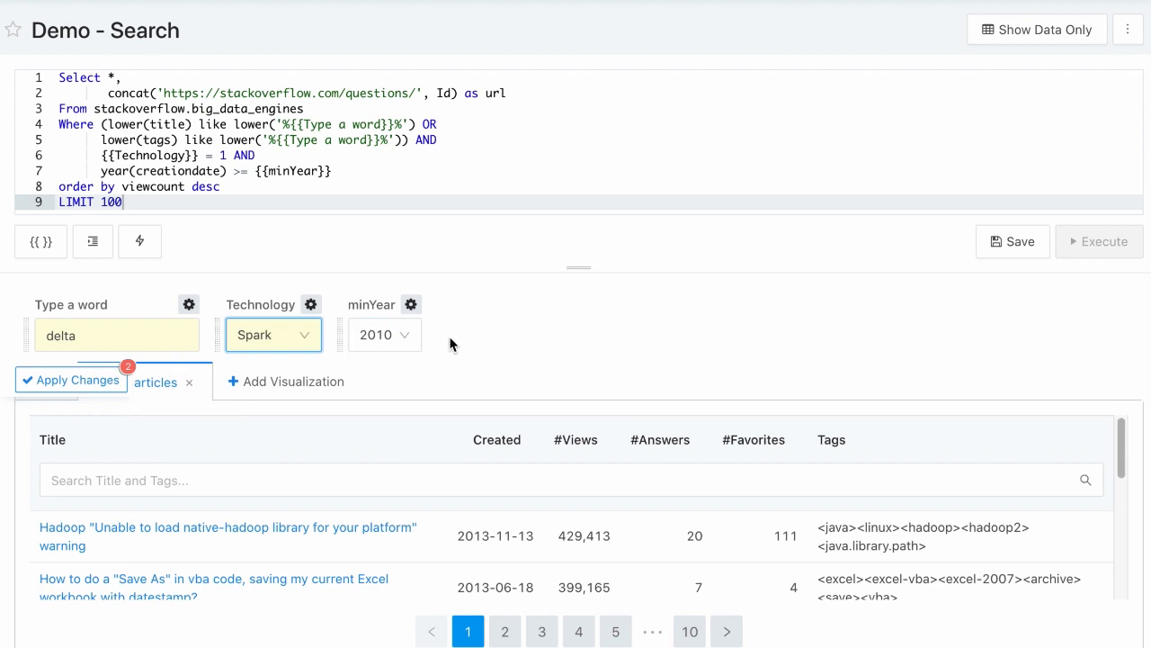
Highlight the creation-year condition, set minYear to 2019 and apply all parameter changes, showing only the Demo - Search data.
left_click_drag(347, 172, 100, 172)
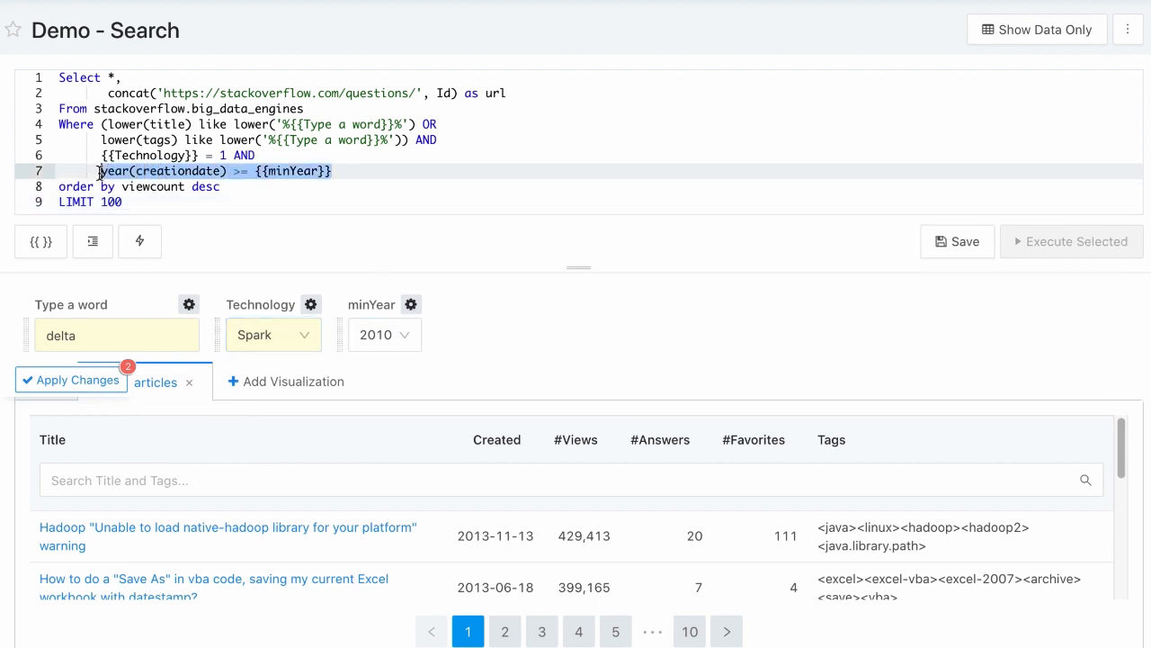
left_click(269, 209)
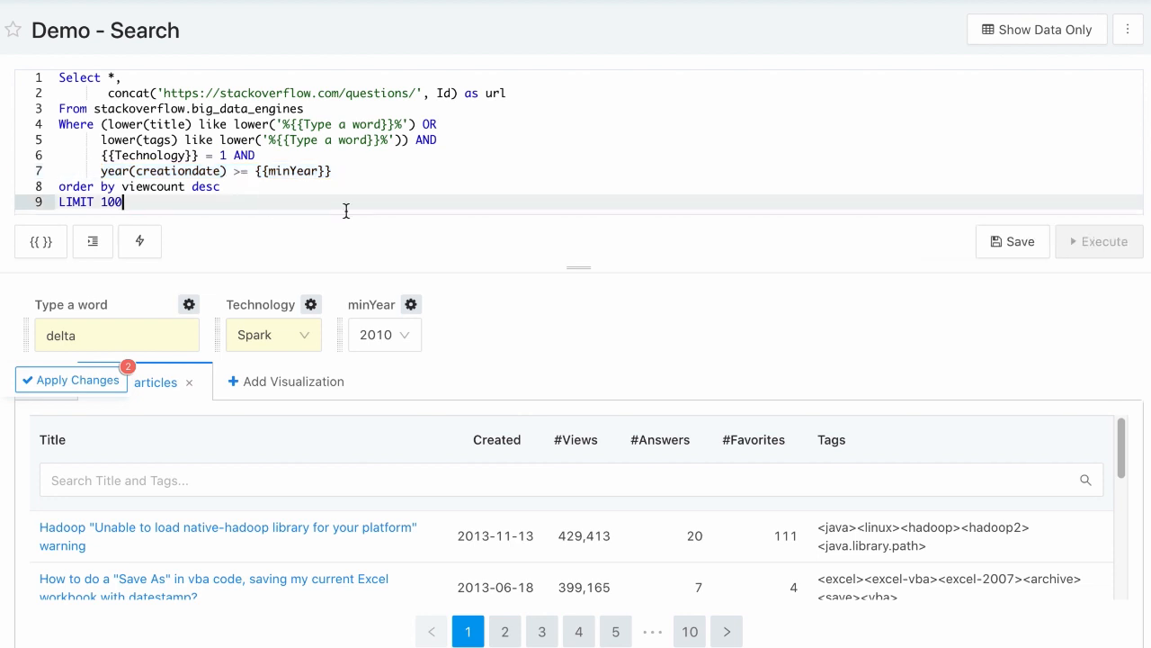
left_click(412, 340)
left_click(376, 561)
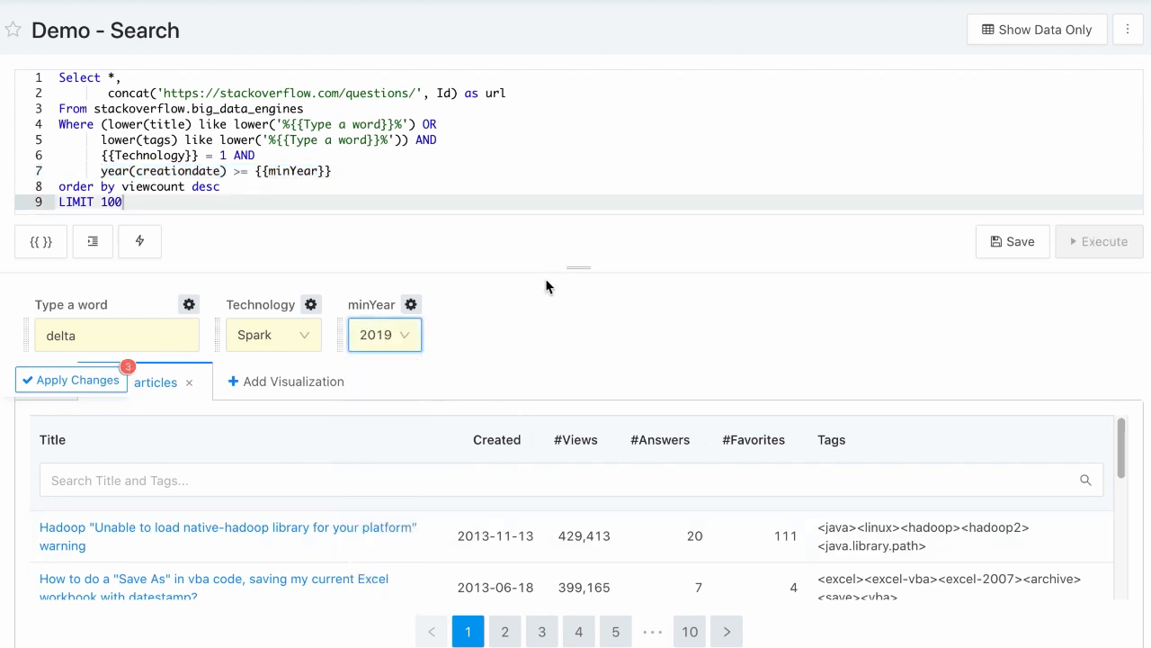
left_click(82, 380)
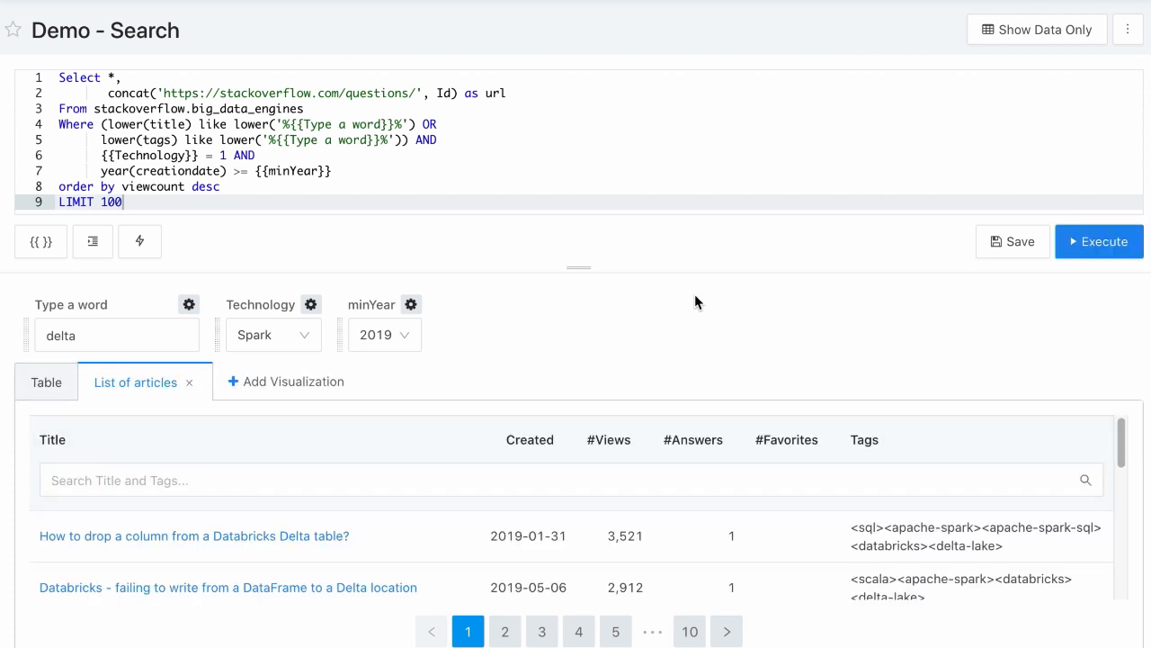
left_click(1041, 38)
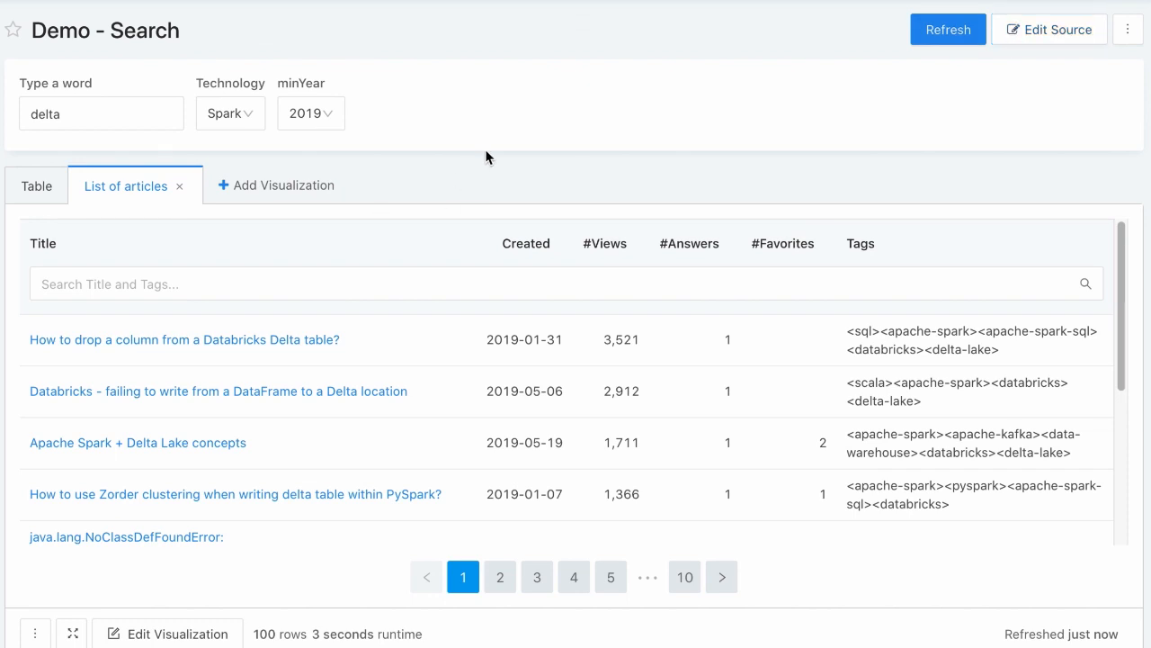
Try the list of articles' title and tag search with delta, and clear the search text.
left_click(173, 282)
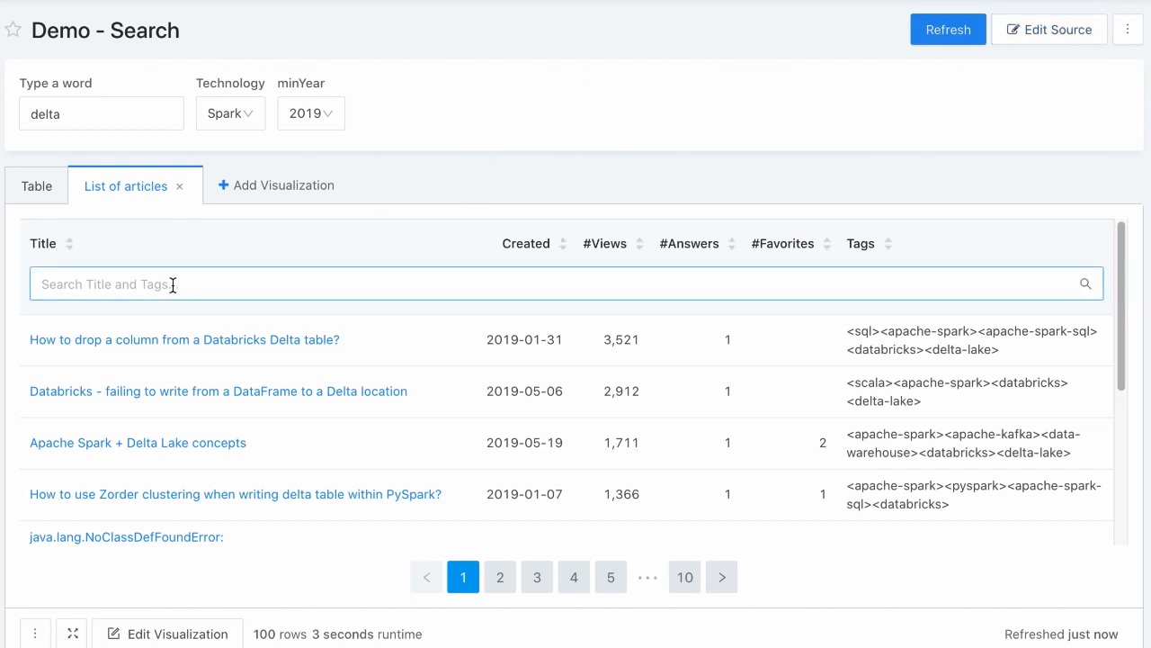
type("delta")
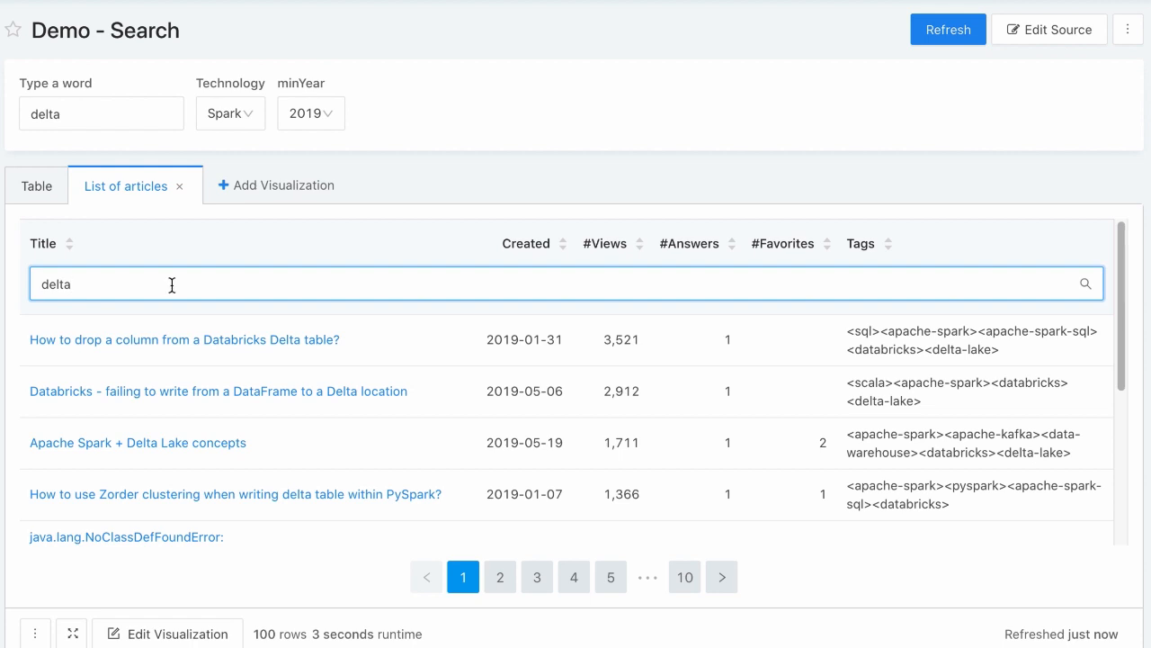
double_click(42, 285)
key("BackSpace")
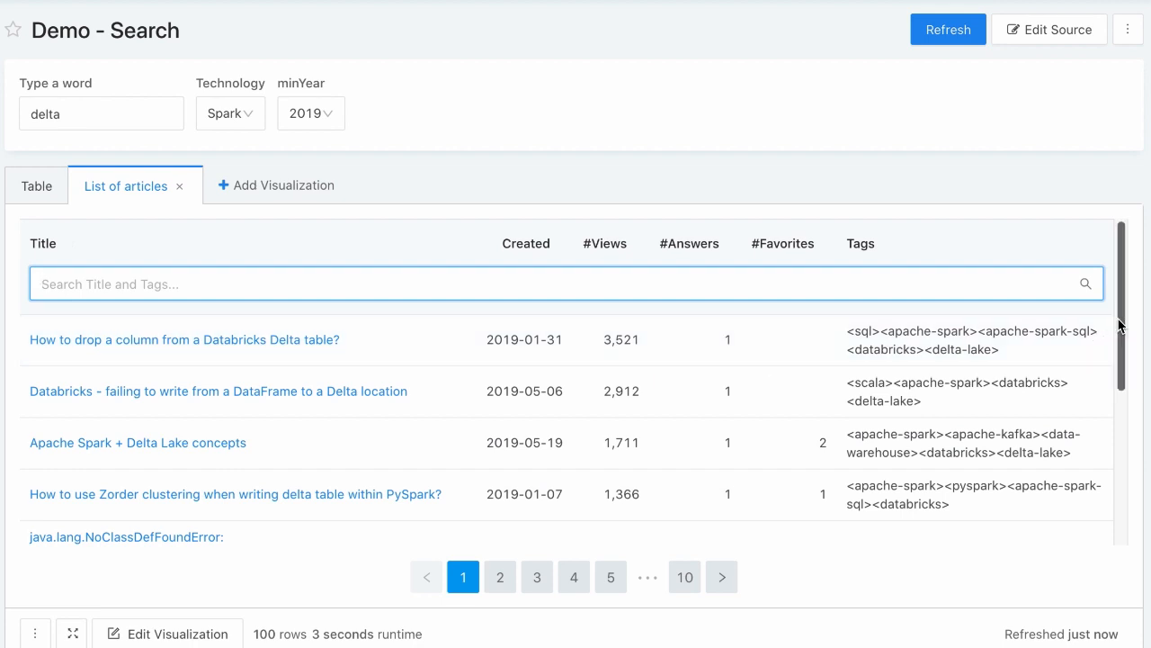
Sort the list of articles by the #Answers column.
left_click_drag(1122, 324, 1023, 239)
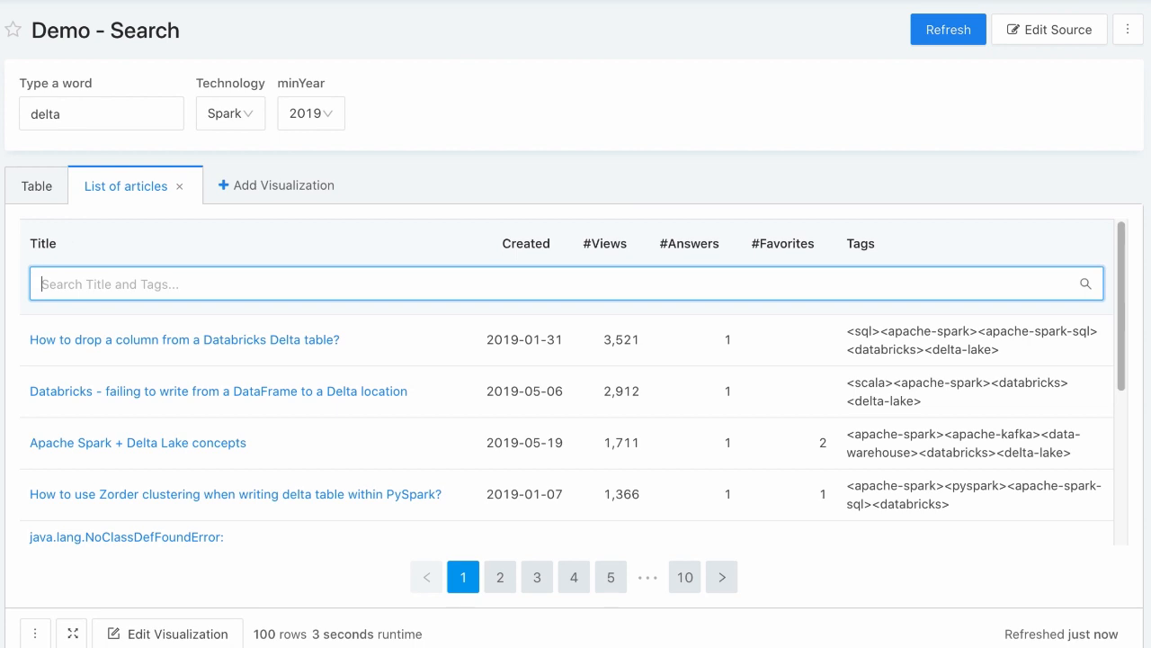
left_click(693, 249)
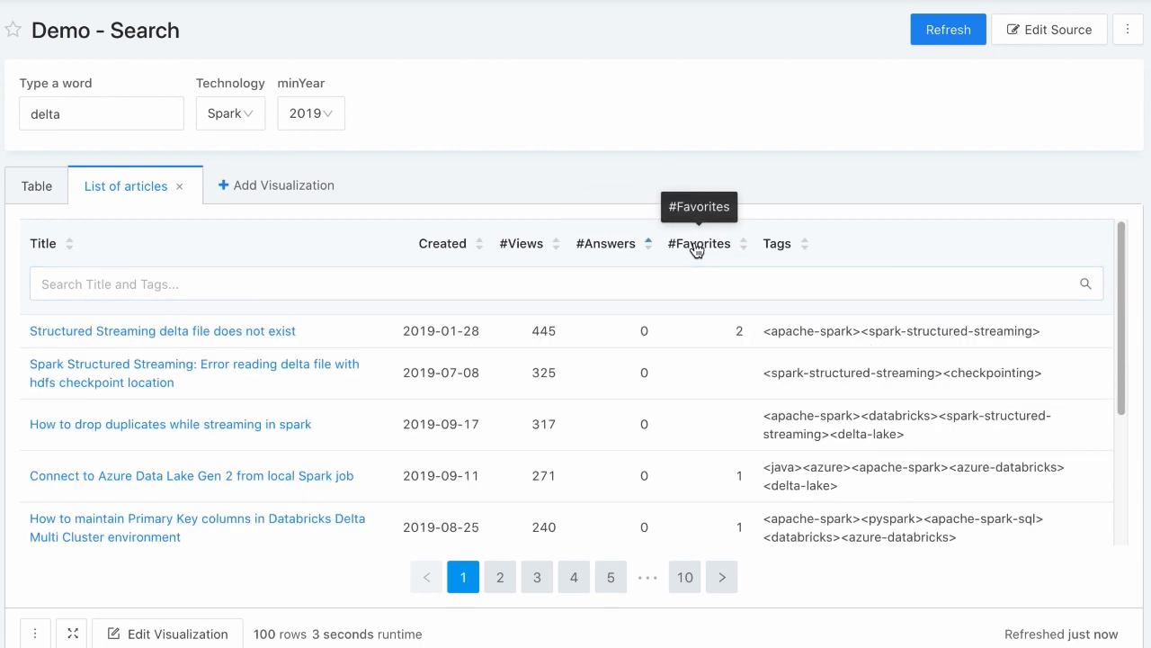
left_click(625, 250)
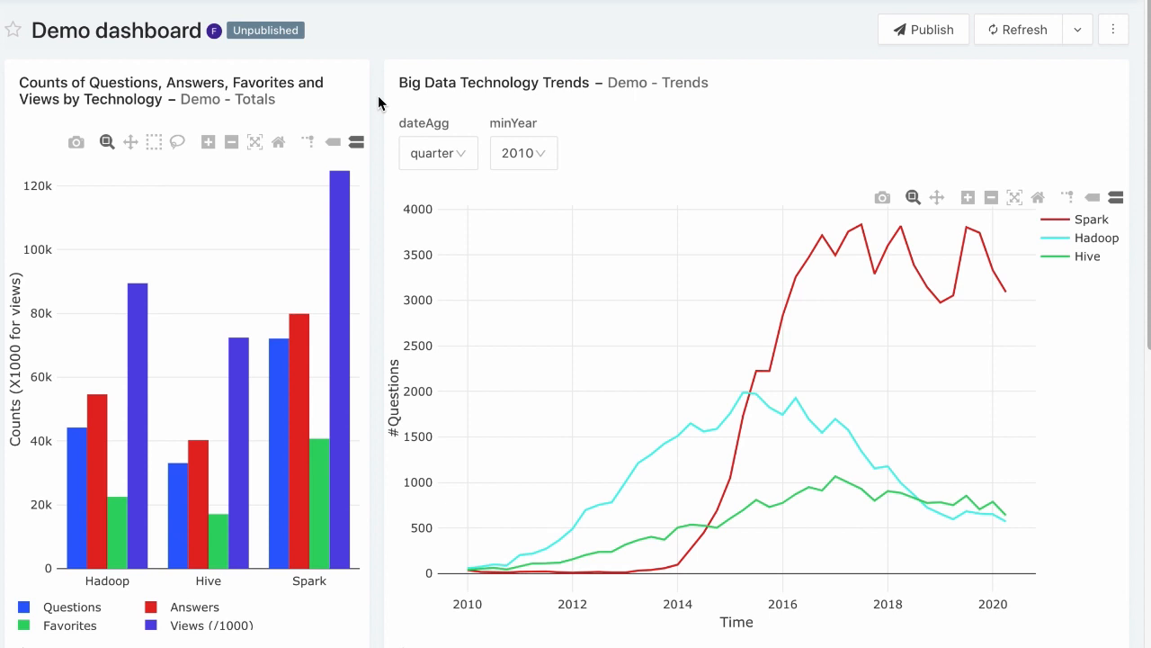
View the Demo dashboard's technology counts chart and Big Data Technology Trends chart enlarged one after the other, closing each.
scroll(378, 103, "down", 1)
scroll(378, 103, "down", 1)
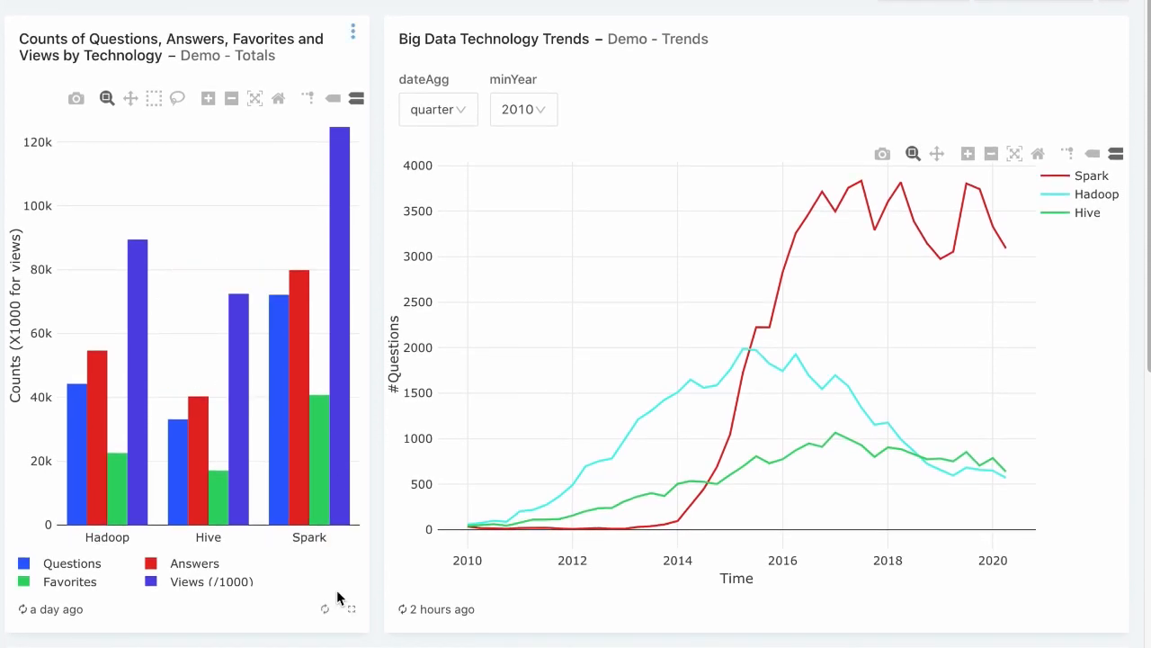
left_click(353, 617)
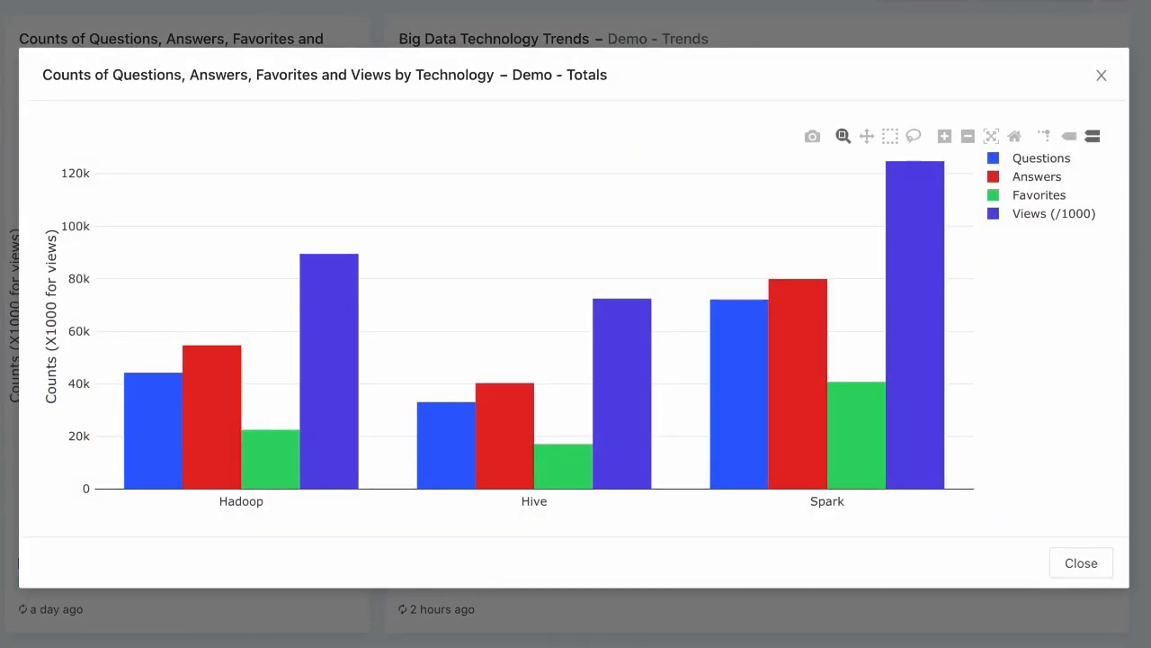
left_click(1100, 562)
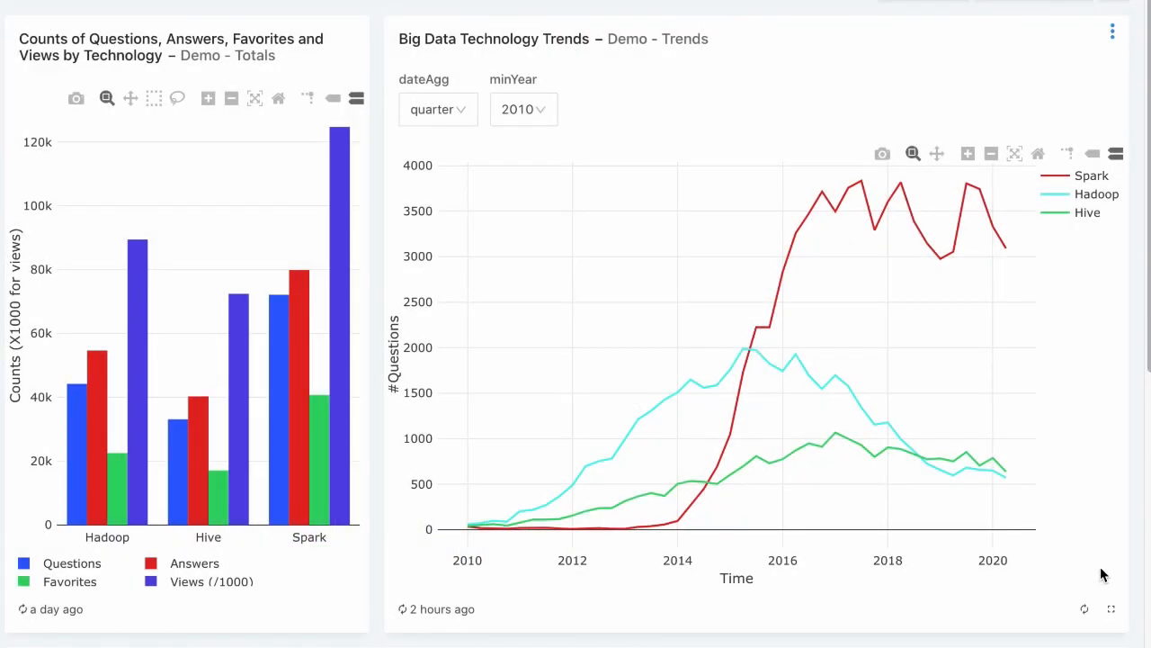
left_click(1110, 611)
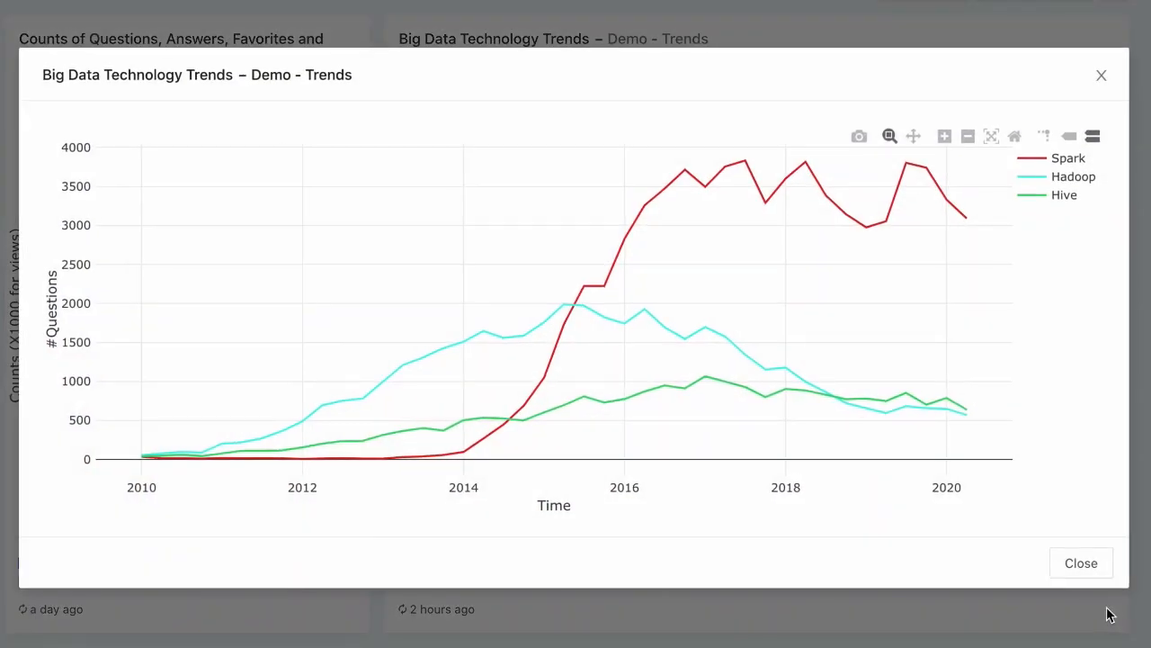
left_click(1095, 565)
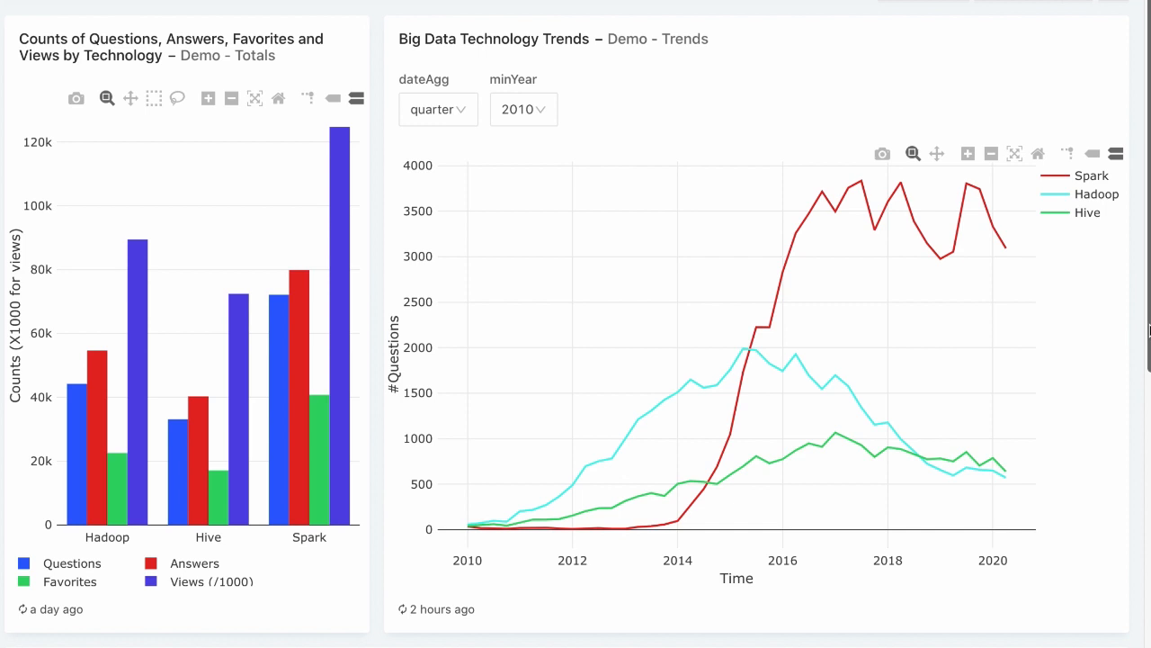
Set Type a word to redash in the dashboard's List of articles widget and apply the change.
scroll(1149, 331, "down", 4)
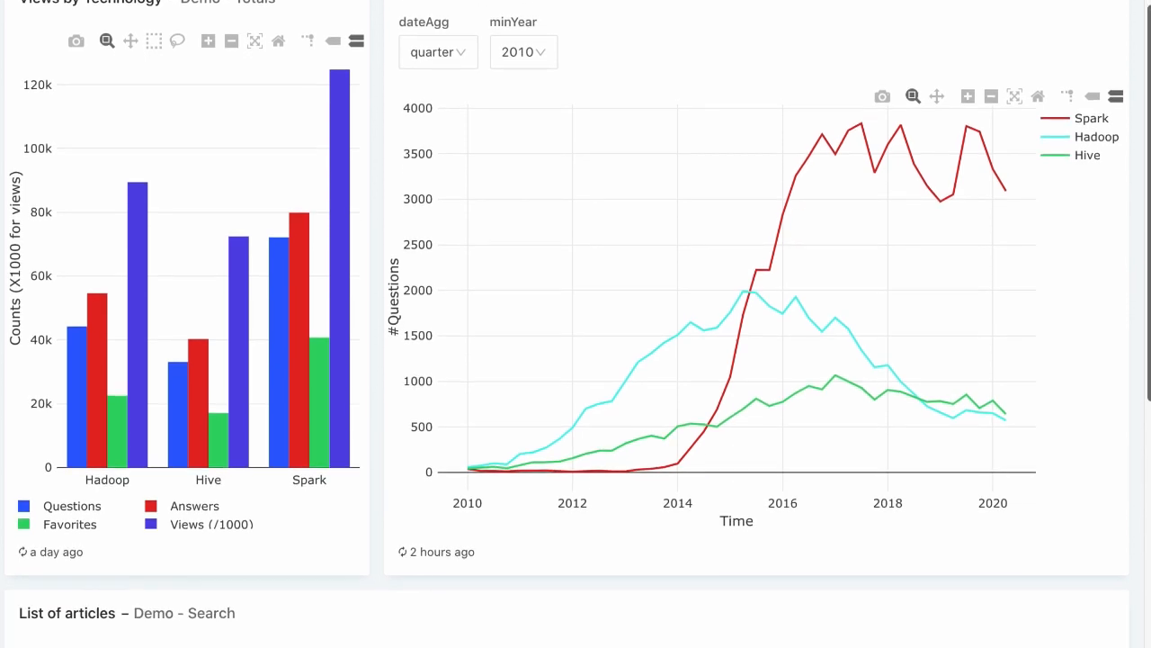
scroll(1102, 635, "down", 3)
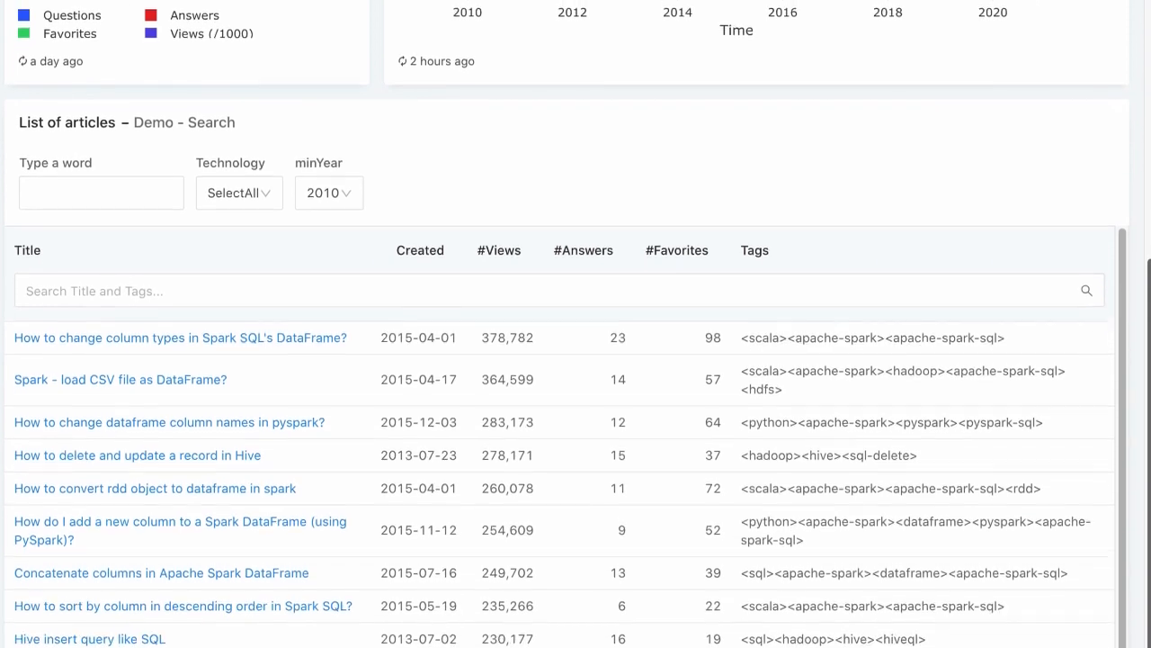
left_click(91, 114)
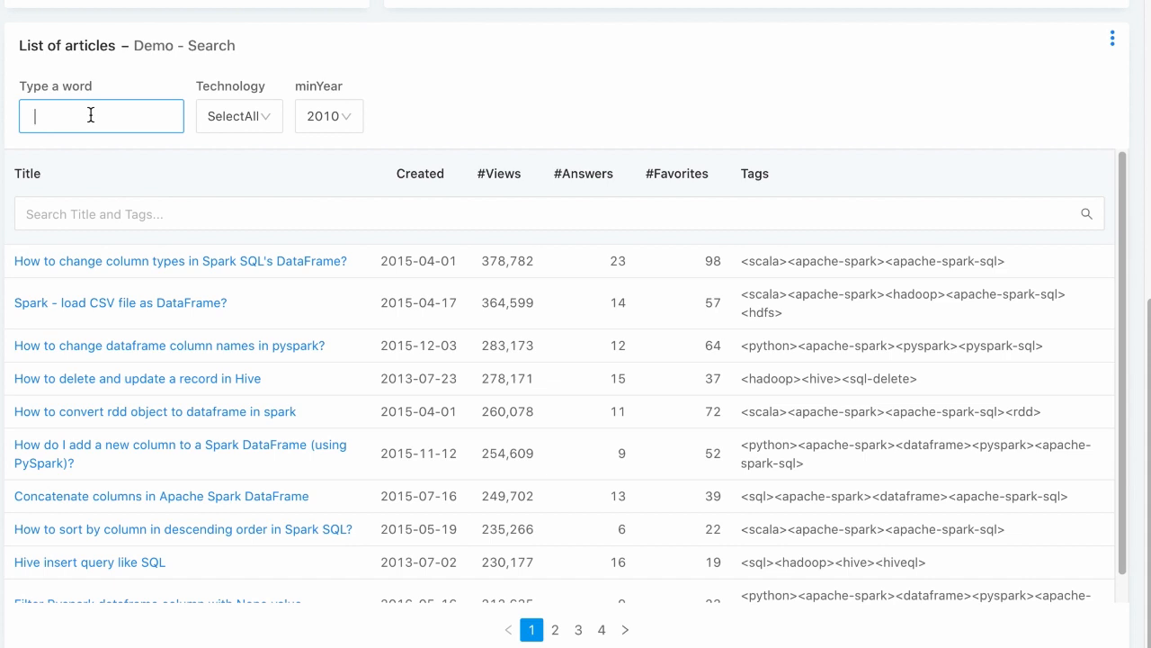
type("spark")
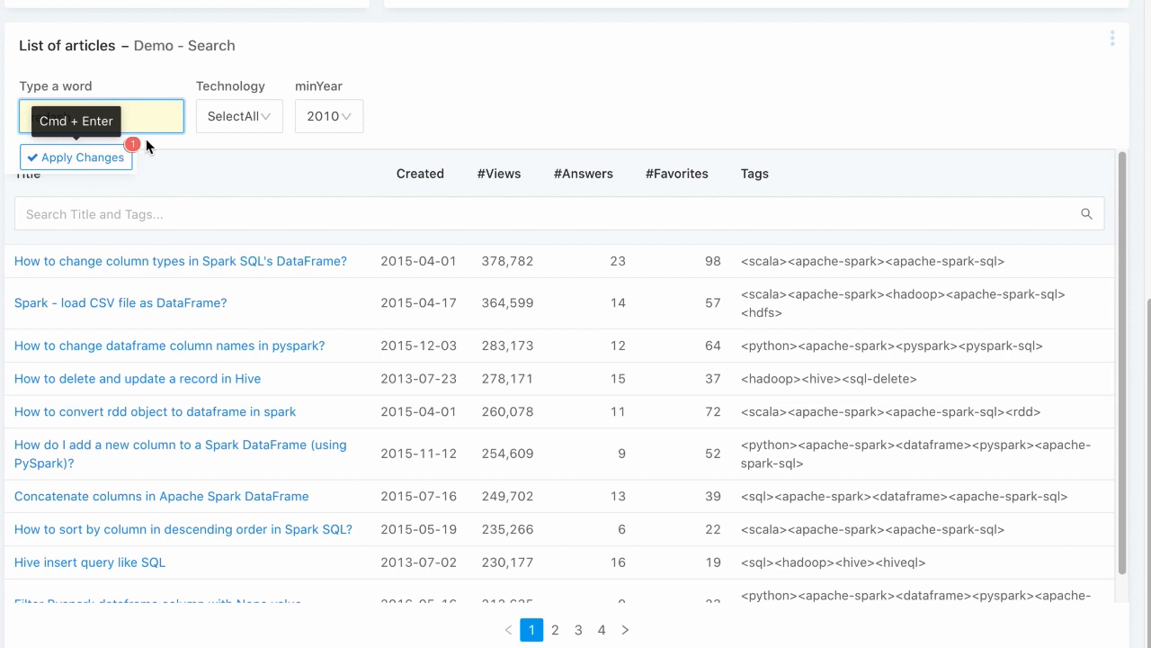
left_click(99, 158)
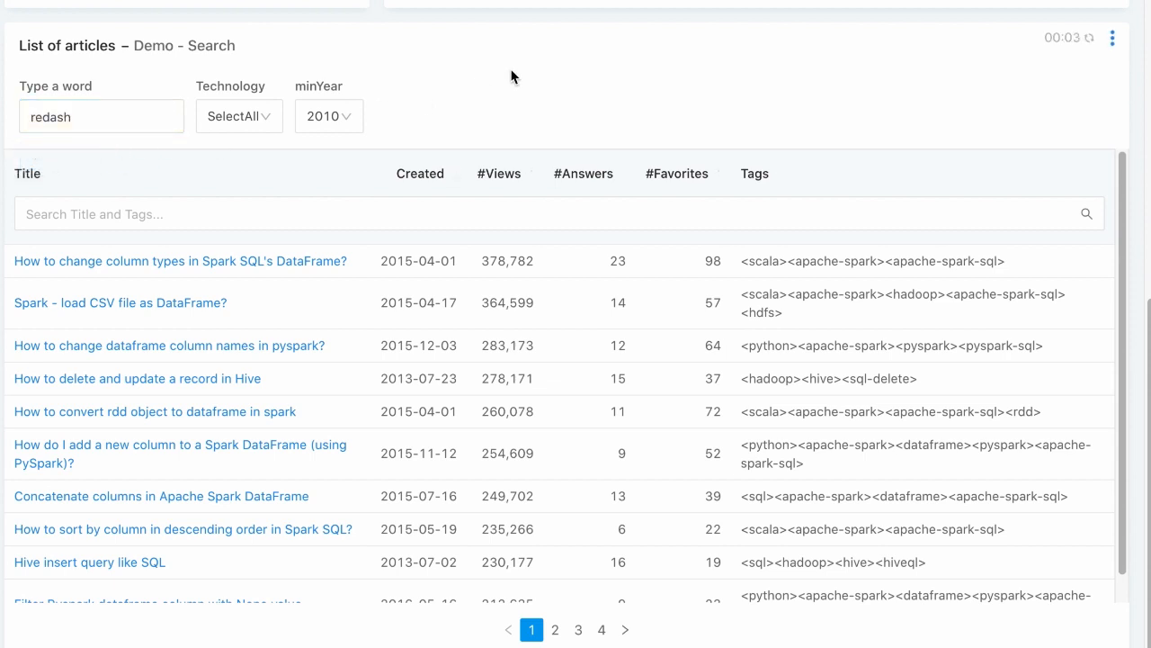
Search the listed articles for sql, open "How to set Standard SQL BigQuery in ReDash" on Stack Overflow, and read its answers.
left_click(125, 213)
type("sql")
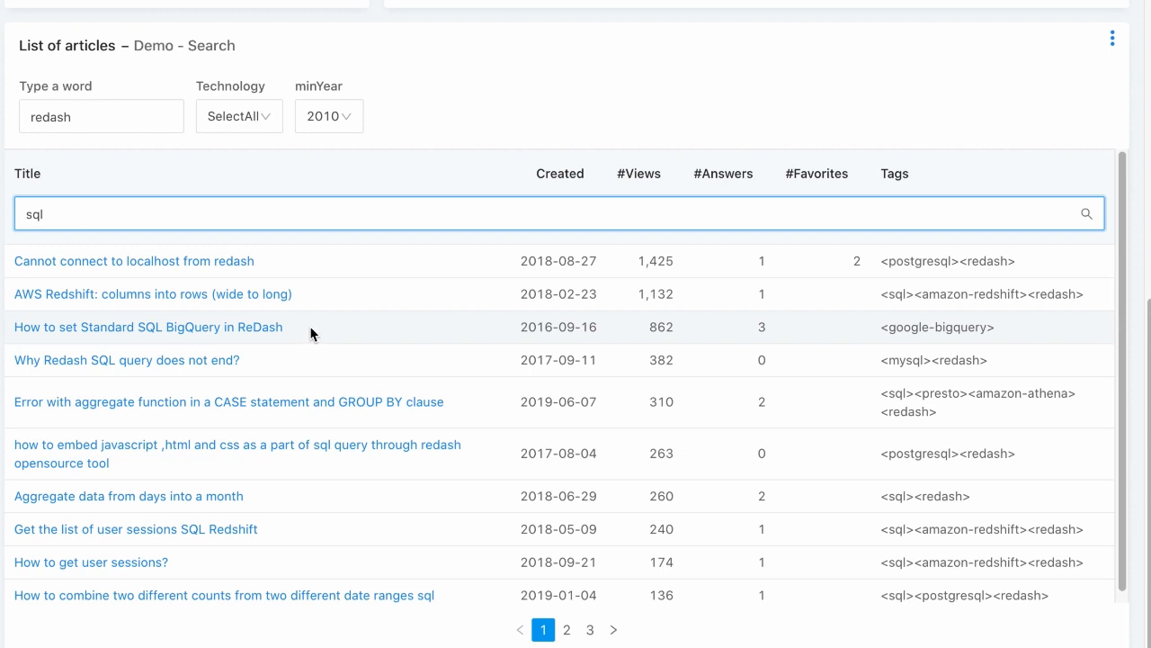
left_click(266, 327)
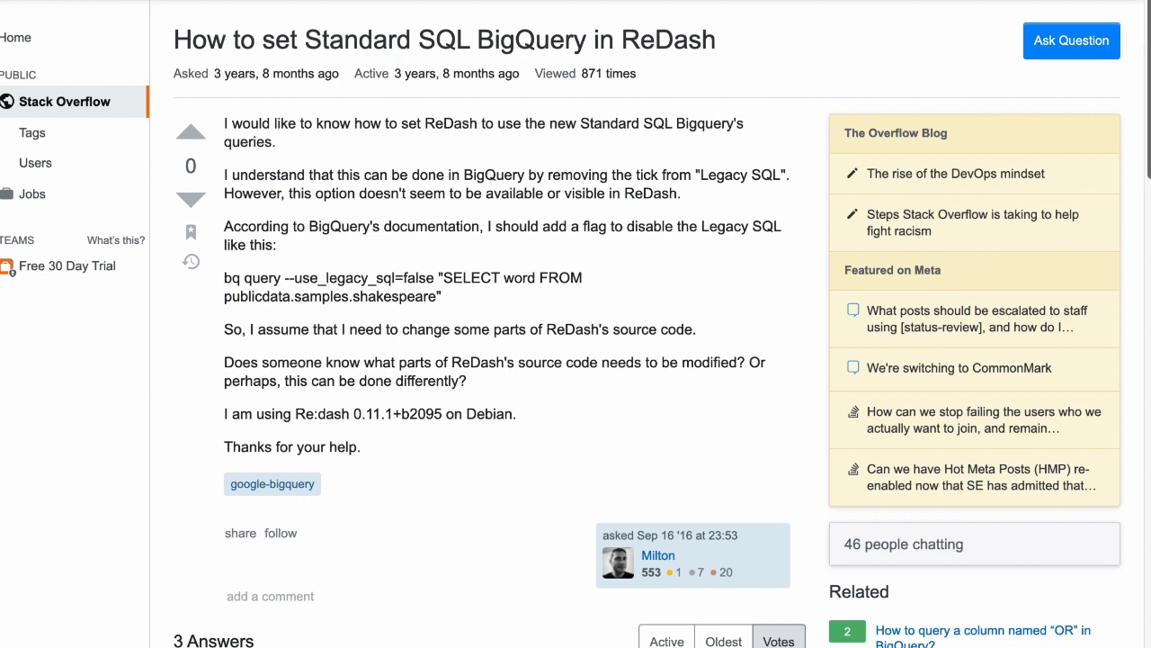
left_click_drag(1148, 1, 1144, 120)
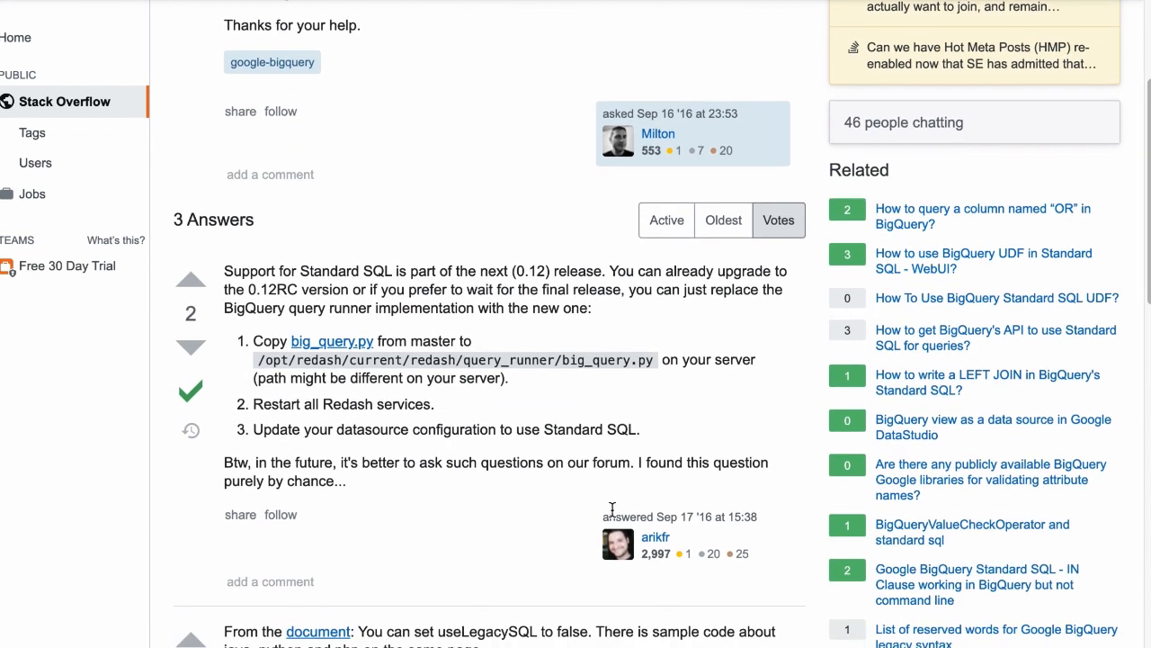